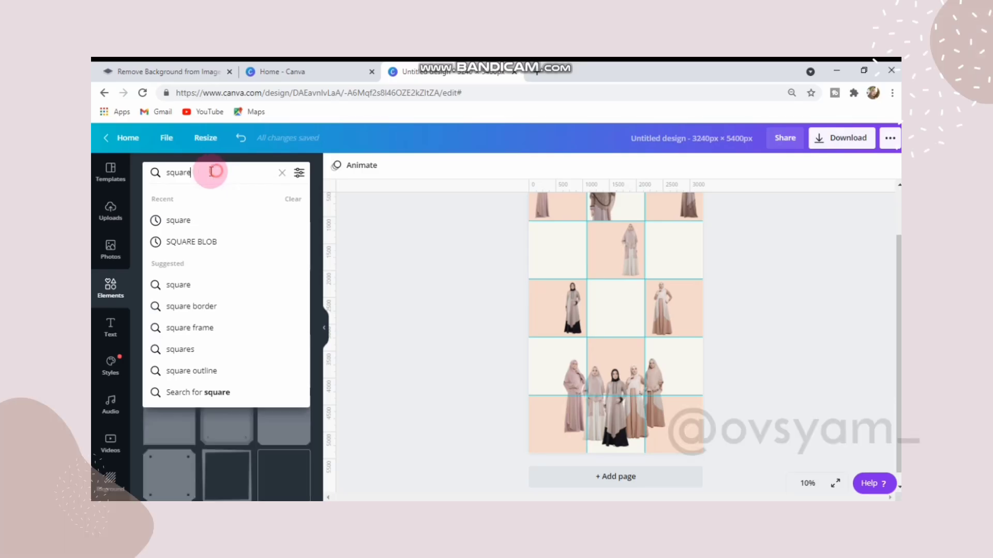
# Search the elements for "mandala" and add the free finely outlined round mandala to the page
pyautogui.doubleClick(195, 173)
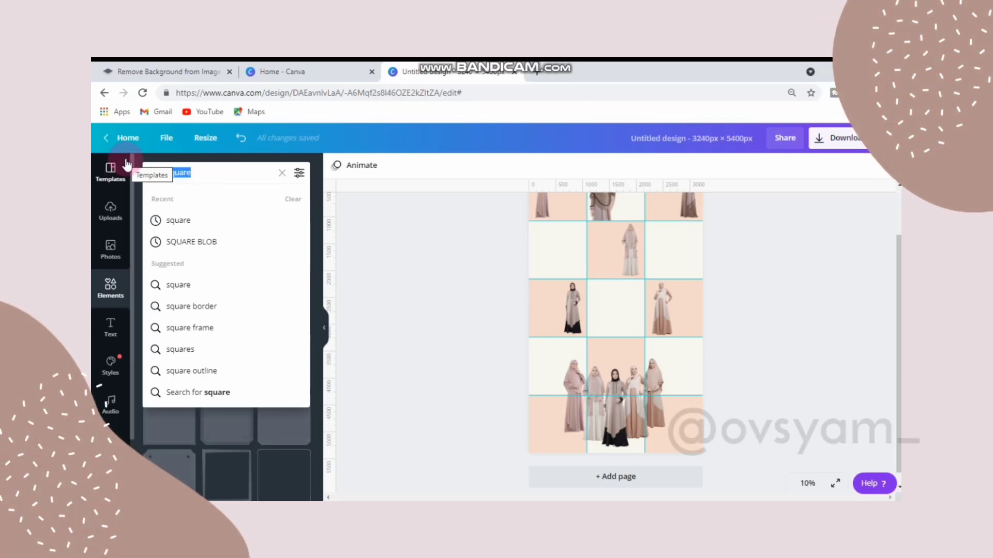
pyautogui.write('mandala')
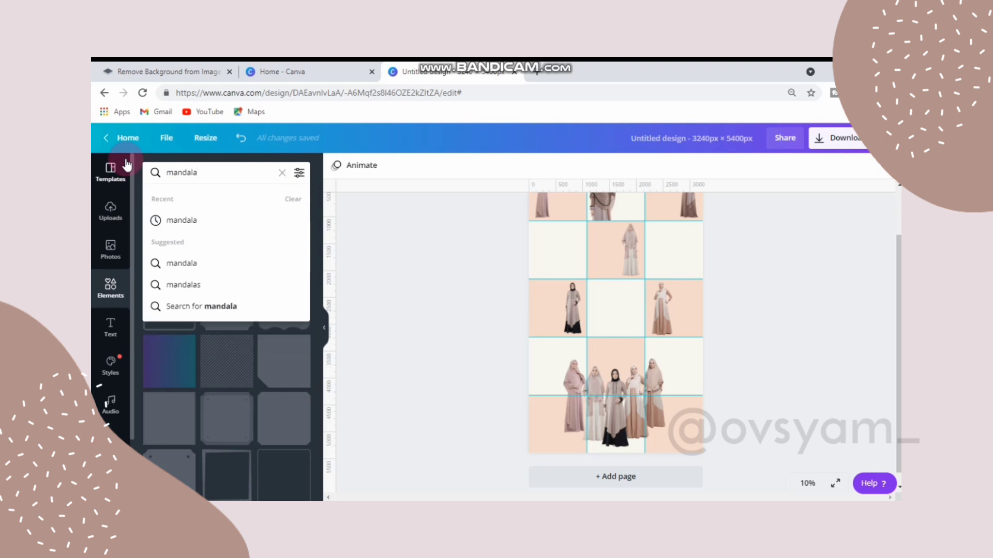
pyautogui.click(246, 189)
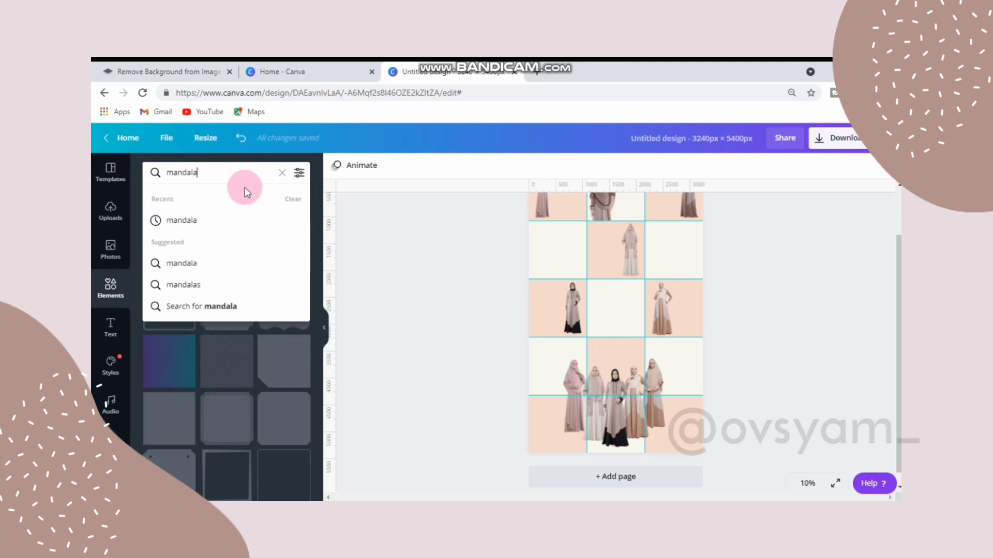
pyautogui.doubleClick(233, 181)
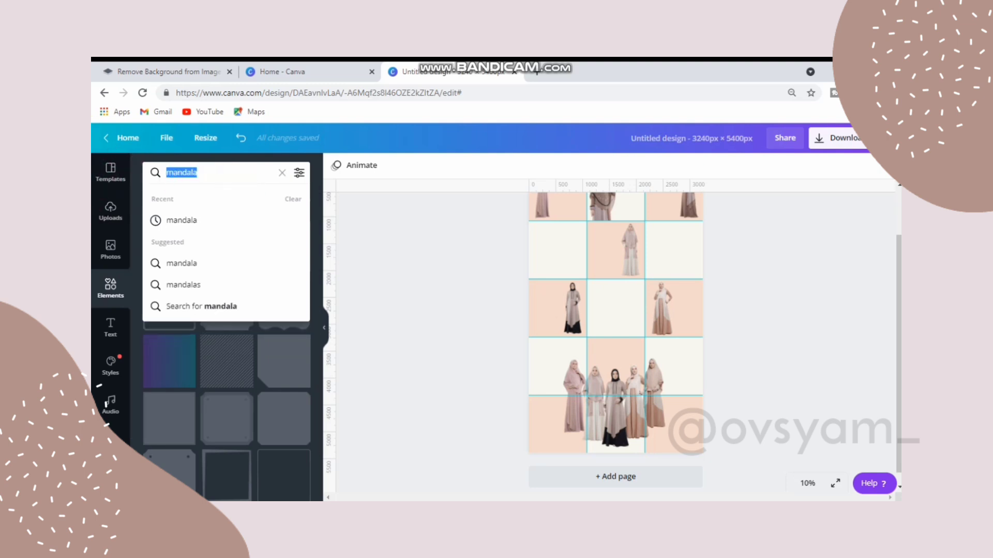
pyautogui.press('Return')
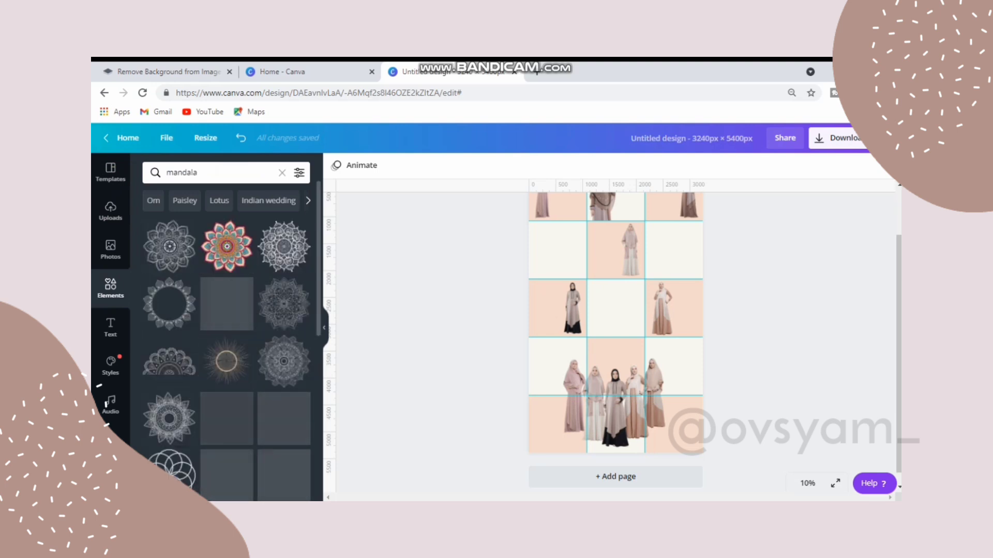
pyautogui.click(298, 307)
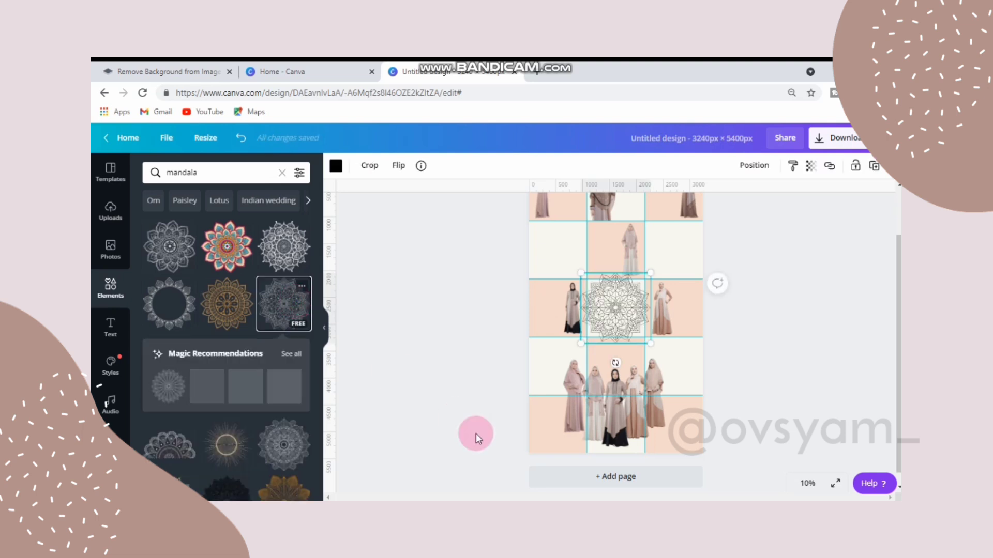
# Place the mandala over the page's left edge and recolor it dark brown #6B3317
pyautogui.hotkey('ctrl', '+')
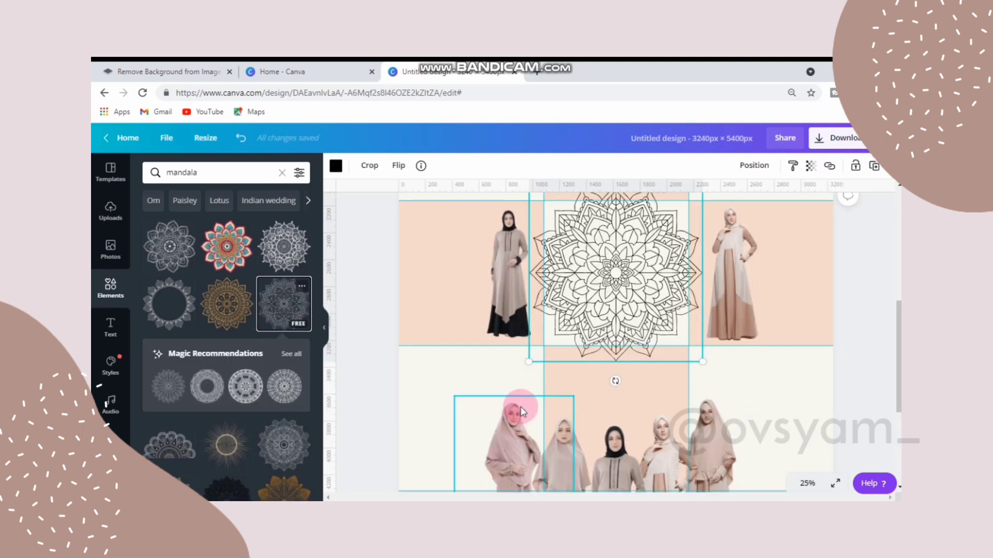
pyautogui.moveTo(619, 281); pyautogui.dragTo(442, 372)
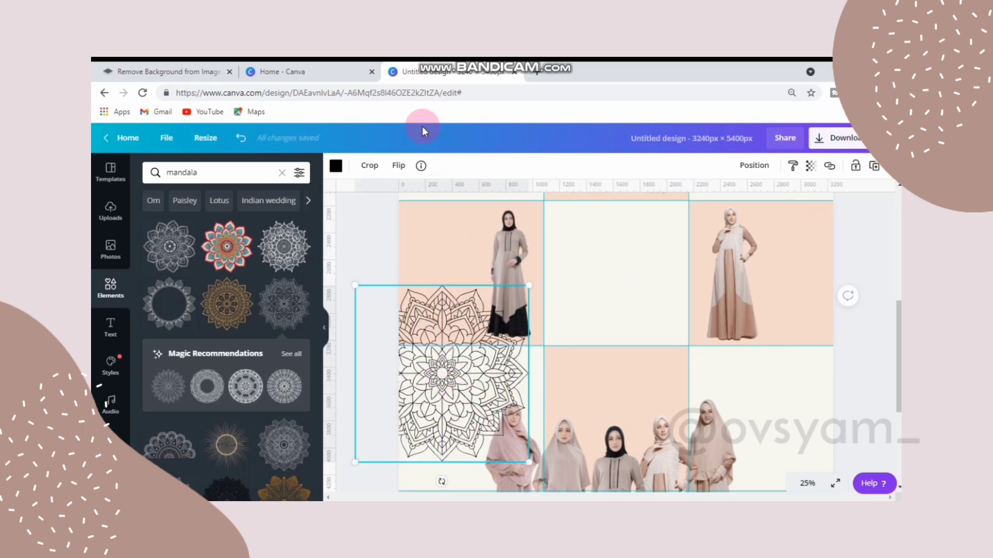
pyautogui.click(336, 165)
pyautogui.click(184, 271)
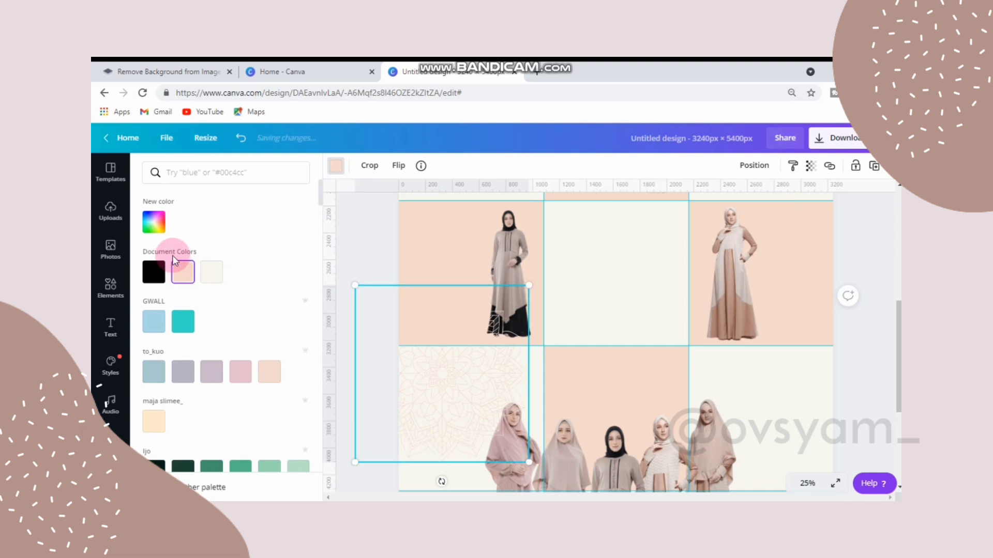
pyautogui.click(154, 222)
pyautogui.moveTo(181, 248); pyautogui.dragTo(234, 277)
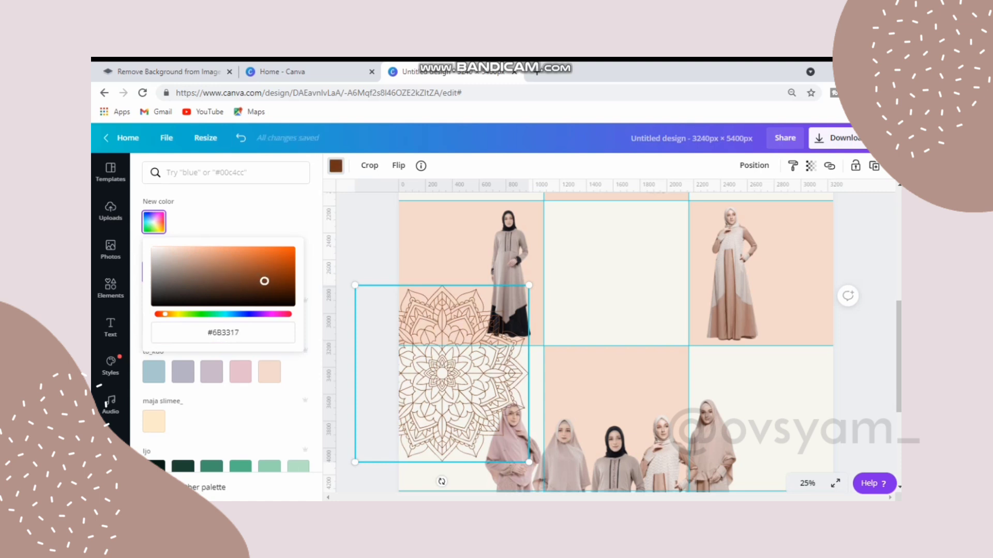
# Shrink the mandala and position it half off the left edge of the peach square in the bottom row
pyautogui.scroll(-2, 524, 300)
pyautogui.moveTo(529, 224); pyautogui.dragTo(477, 276)
pyautogui.scroll(-4, 533, 331)
pyautogui.click(403, 256)
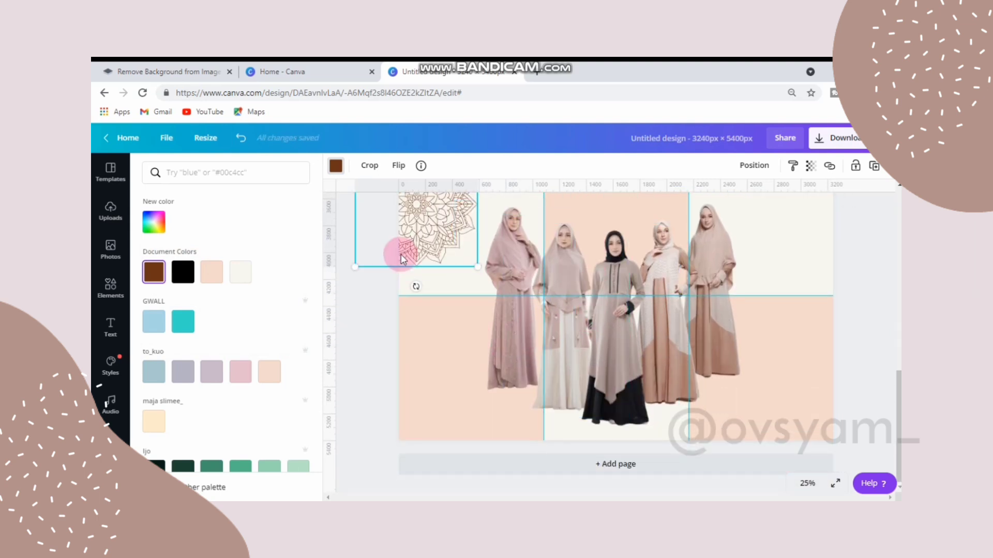
pyautogui.moveTo(399, 236); pyautogui.dragTo(411, 389)
# Set the mandala's transparency to 47
pyautogui.click(809, 166)
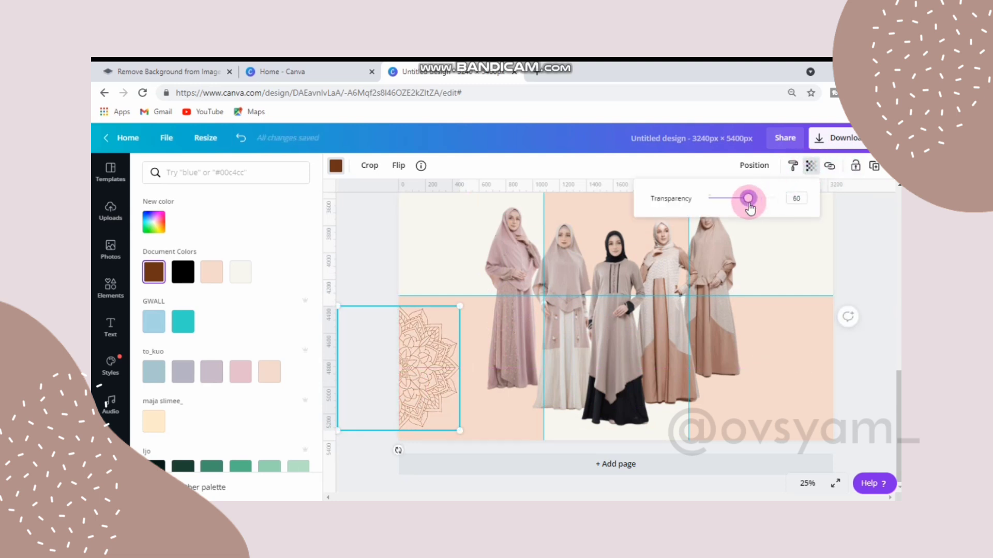
pyautogui.click(435, 360)
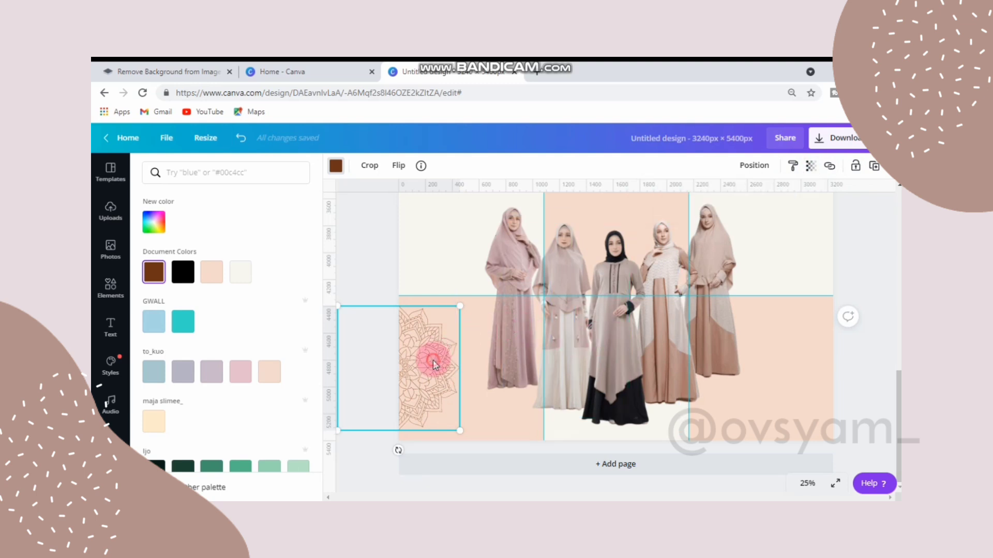
pyautogui.click(811, 166)
pyautogui.click(799, 199)
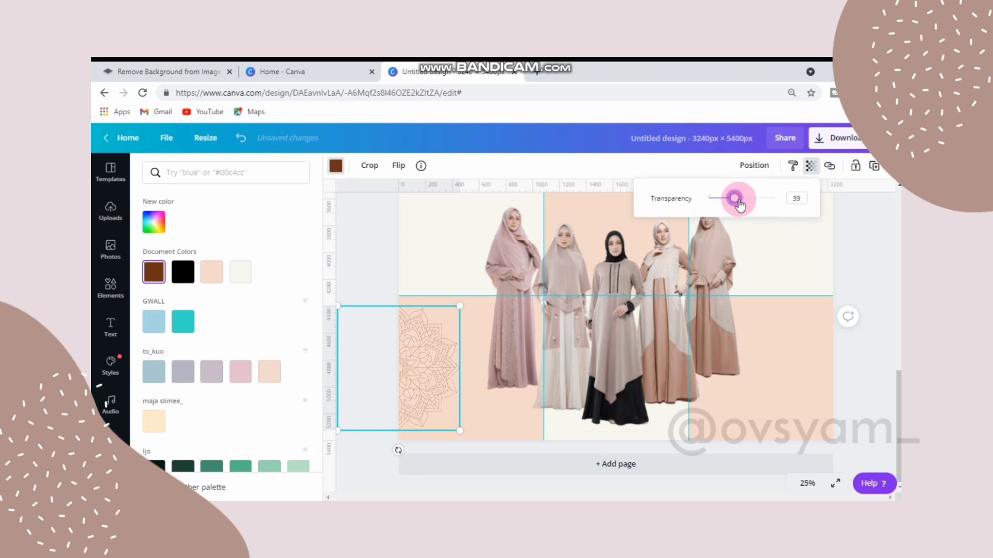
pyautogui.click(874, 166)
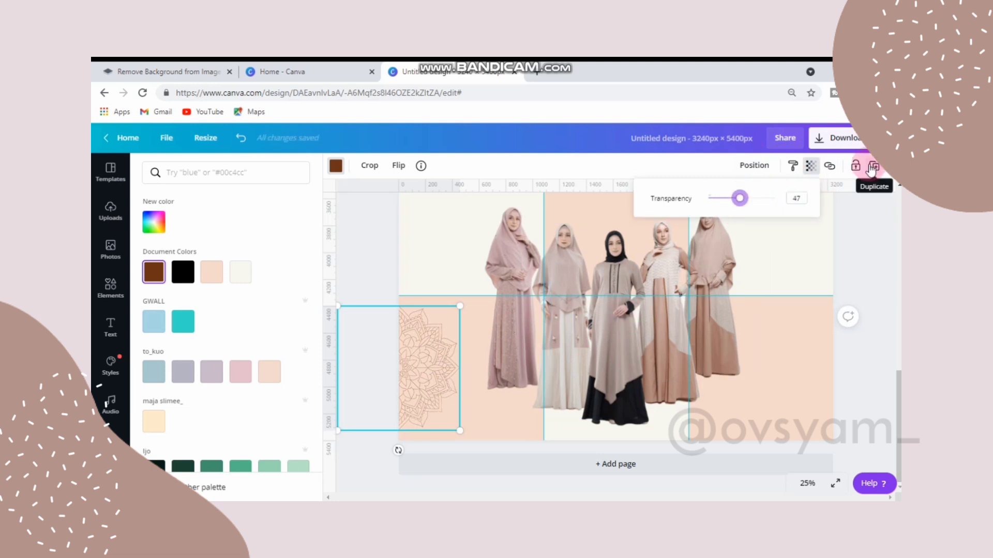
pyautogui.click(855, 168)
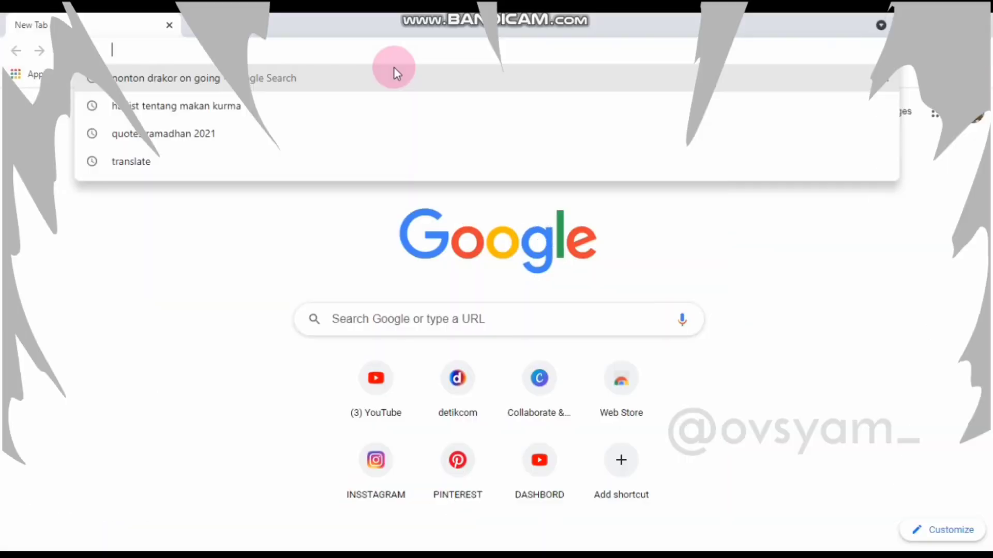
# Switch to a new browser page and open the remove.bg website
pyautogui.write('re')
pyautogui.click(394, 68)
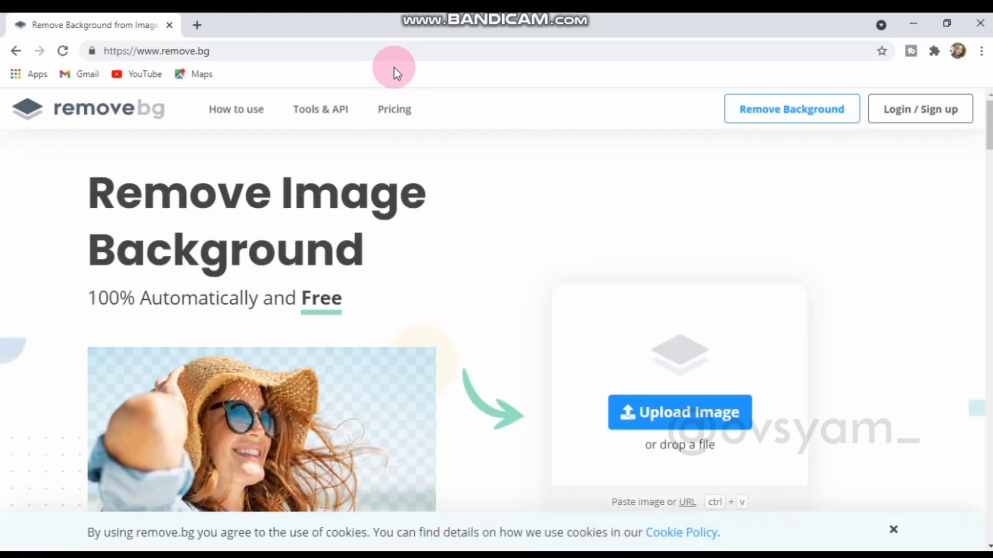
pyautogui.click(224, 50)
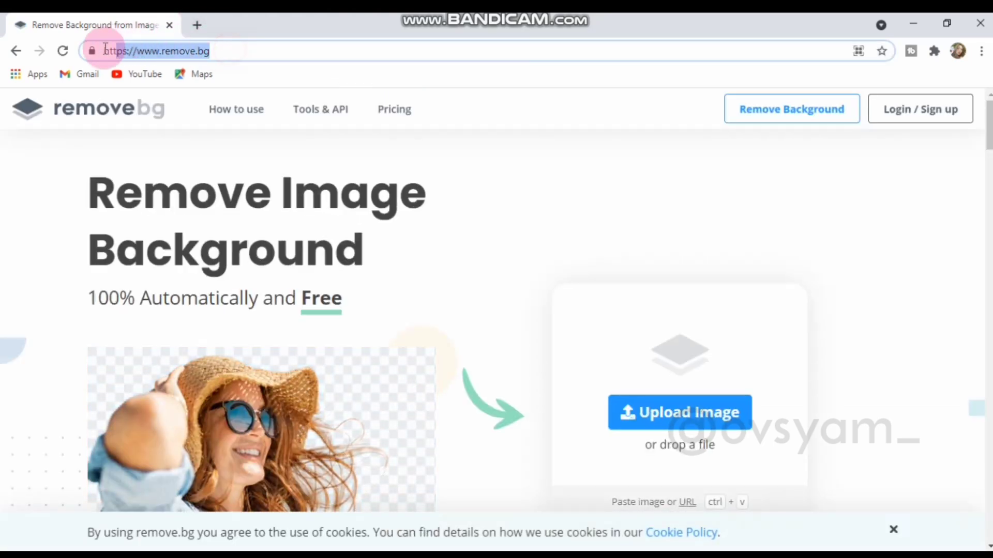
# Upload the full-length dress photo 2cc3e193ed5b254ecd58916ad2067a76 from New Volume (E:) for background removal
pyautogui.click(688, 414)
pyautogui.click(539, 448)
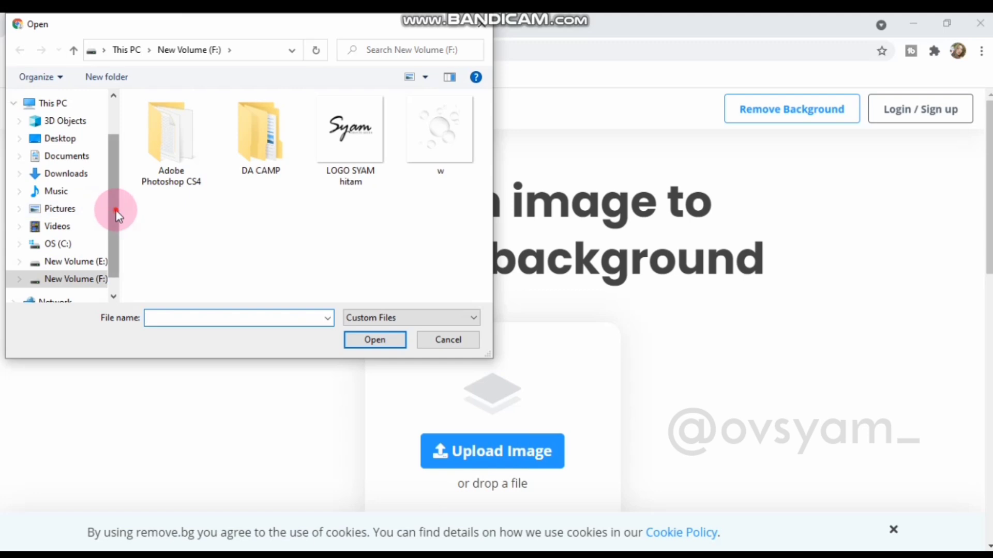
pyautogui.scroll(-1, 118, 216)
pyautogui.click(82, 235)
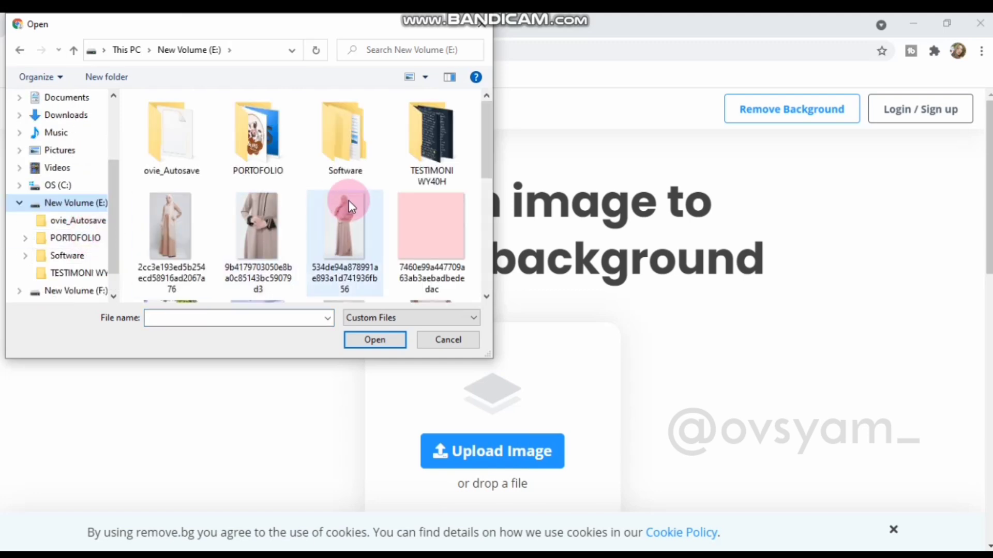
pyautogui.click(176, 235)
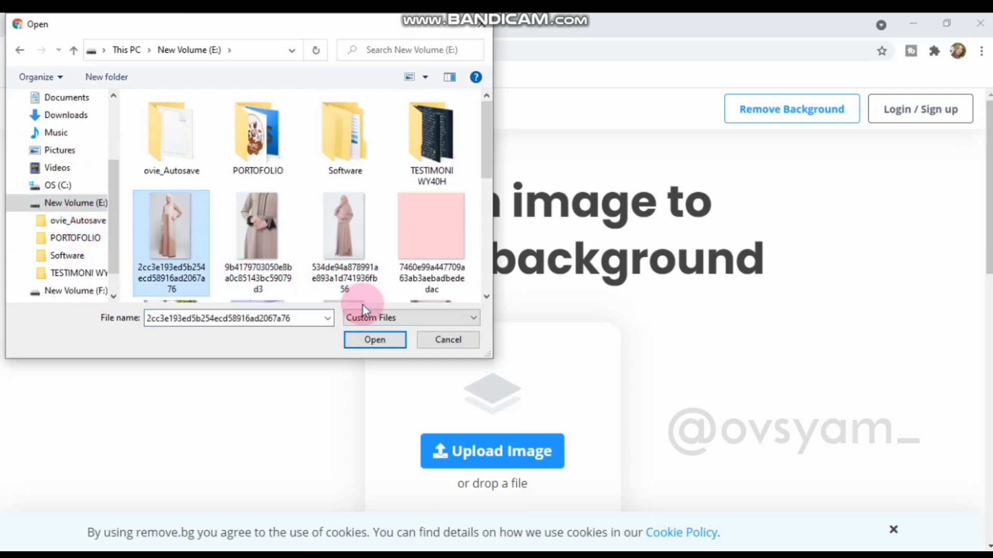
pyautogui.click(375, 339)
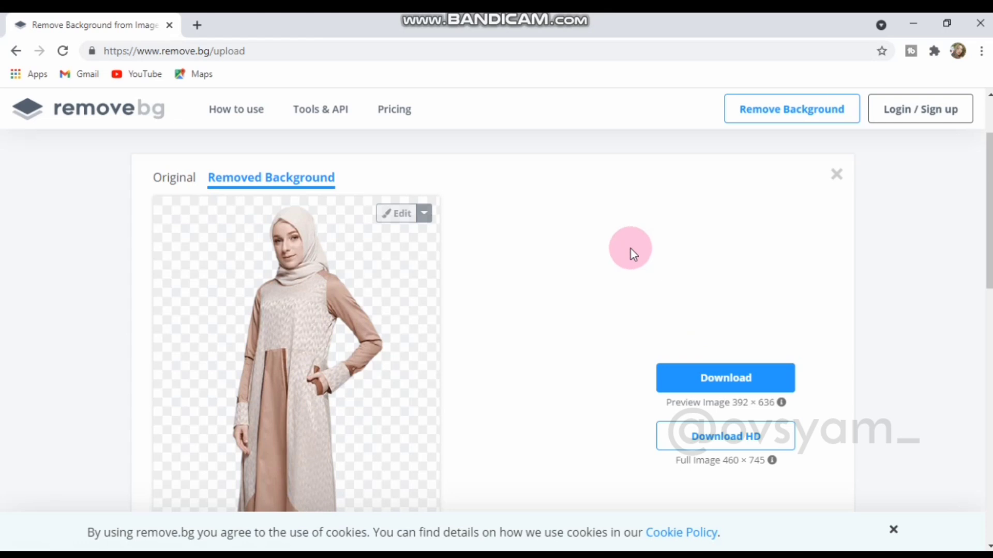
pyautogui.scroll(2, 631, 250)
pyautogui.click(519, 186)
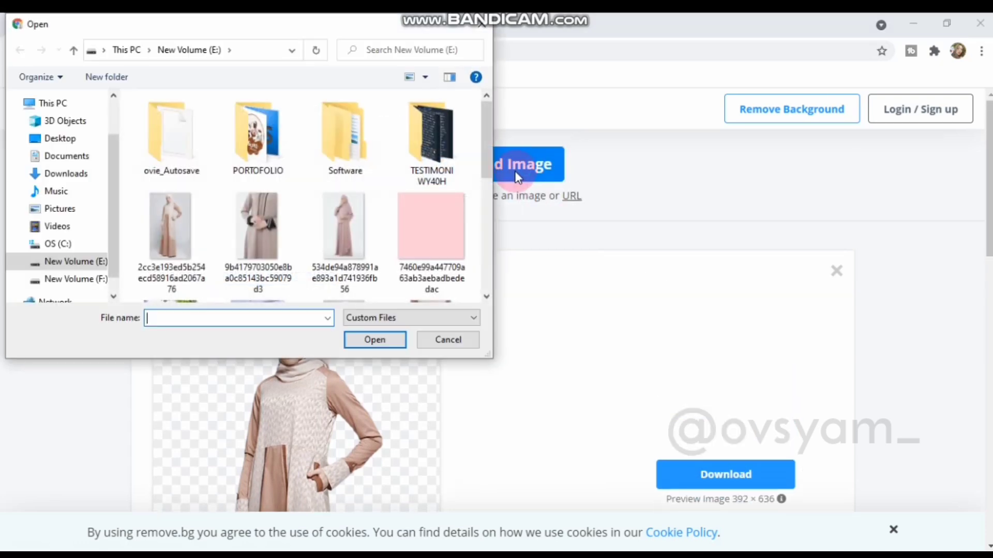
pyautogui.click(260, 246)
pyautogui.click(378, 340)
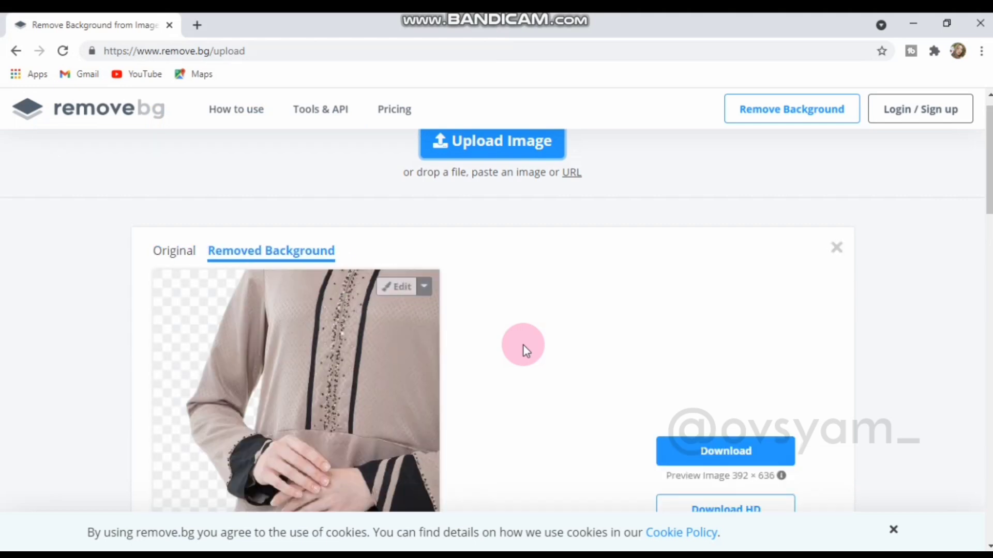
# Upload the pink dress and hijab photo 534de94a878991ae893a1d741936fb56 for background removal
pyautogui.click(513, 171)
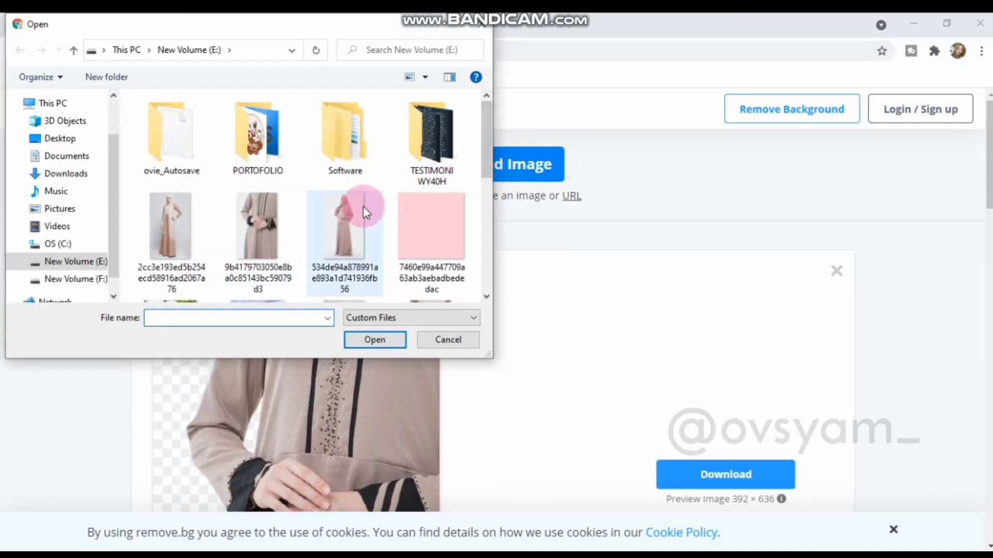
pyautogui.click(352, 230)
pyautogui.click(377, 340)
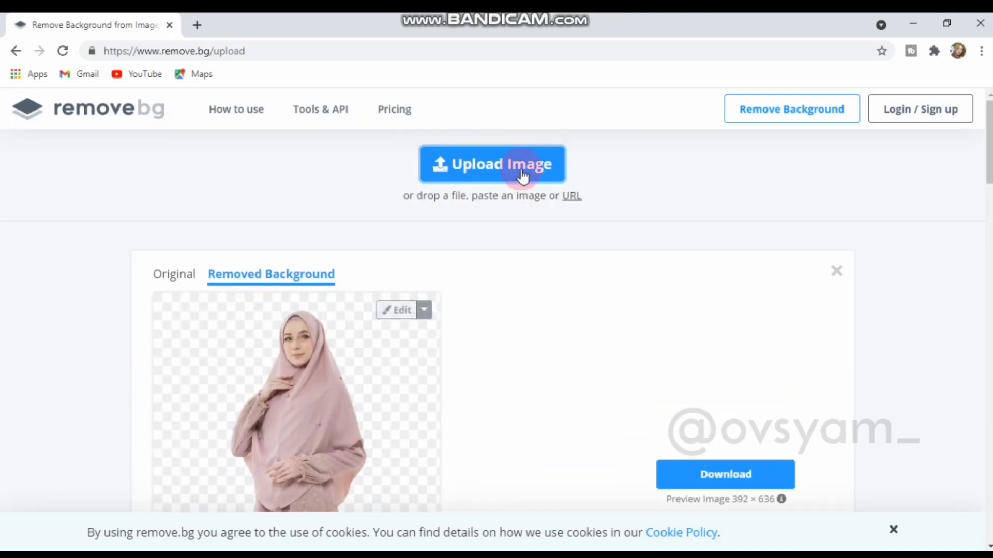
# Upload the side-view dress photo bb10e427e6700ccd03a94a8e48523d53 for background removal
pyautogui.click(519, 164)
pyautogui.scroll(-2, 489, 160)
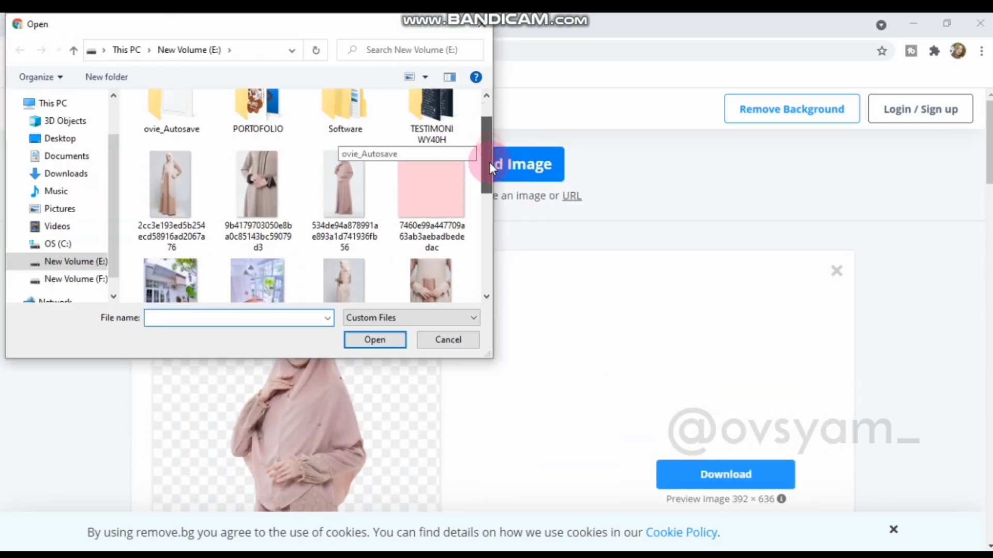
pyautogui.click(359, 198)
pyautogui.click(383, 336)
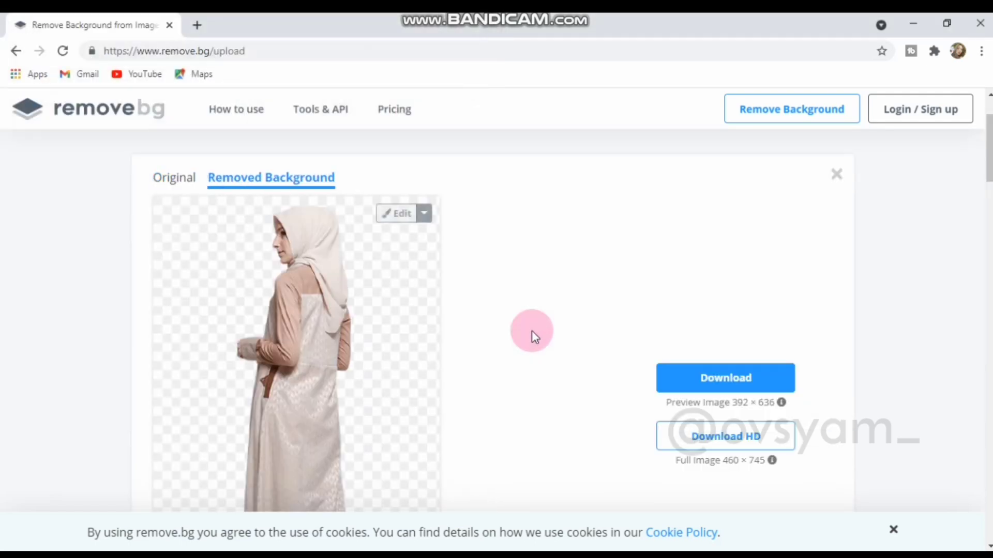
# Upload the close-up photo of the beige dress with clasped hands, bc608ccc7cb2822b325ce5db566398fc, for background removal
pyautogui.click(522, 170)
pyautogui.moveTo(487, 111); pyautogui.dragTo(485, 243)
pyautogui.click(416, 140)
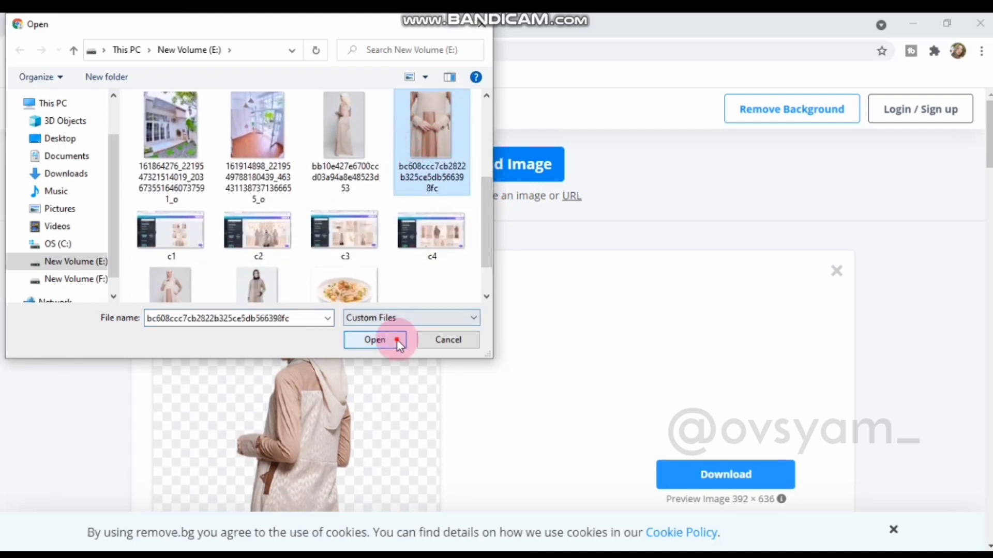
pyautogui.click(396, 339)
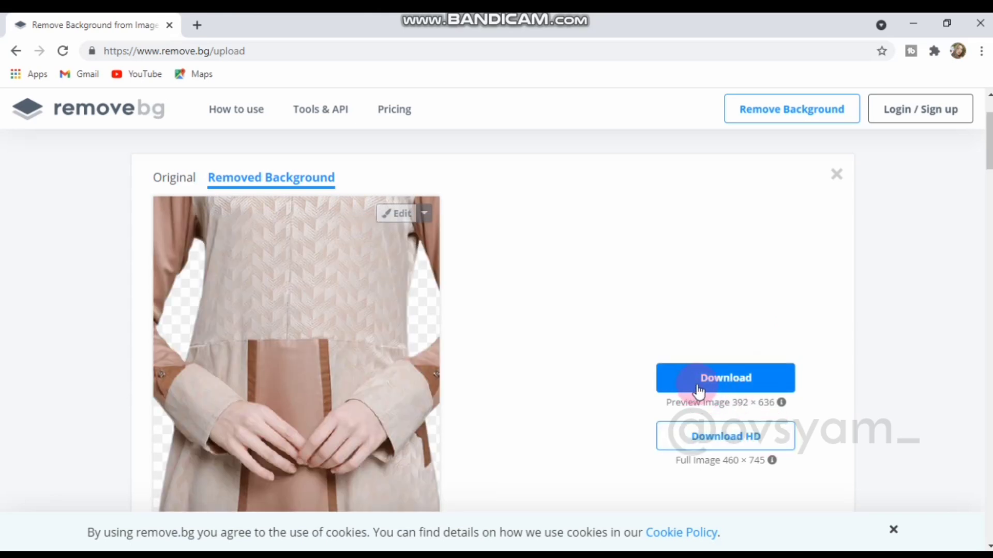
# Download the standard preview version of all five cut-out images, from the last upload back to the first
pyautogui.click(725, 381)
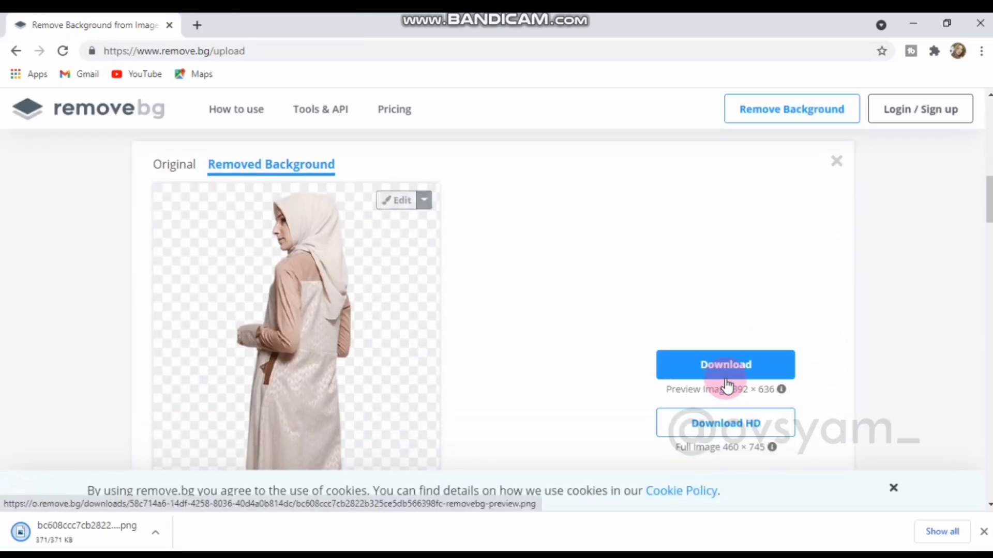
pyautogui.click(723, 377)
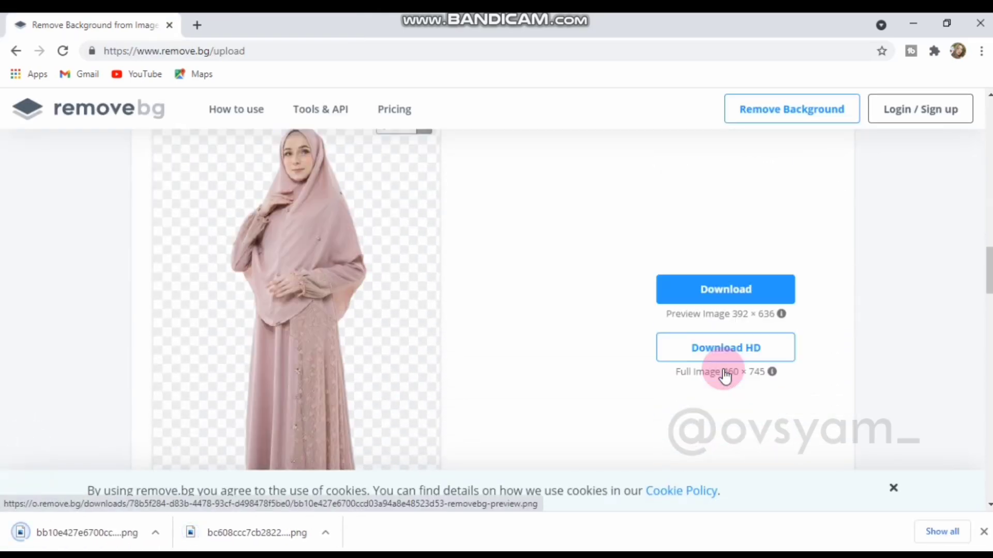
pyautogui.click(722, 284)
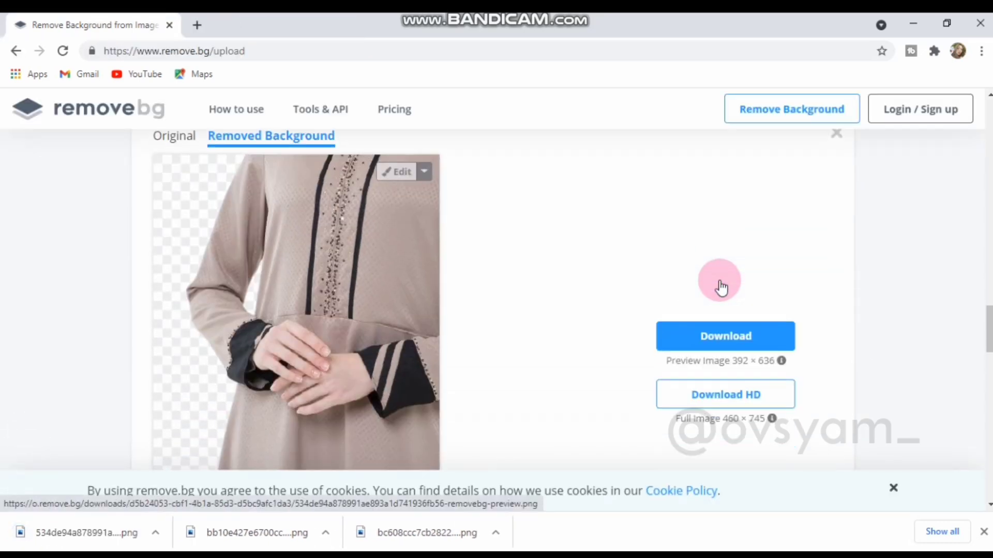
pyautogui.click(735, 336)
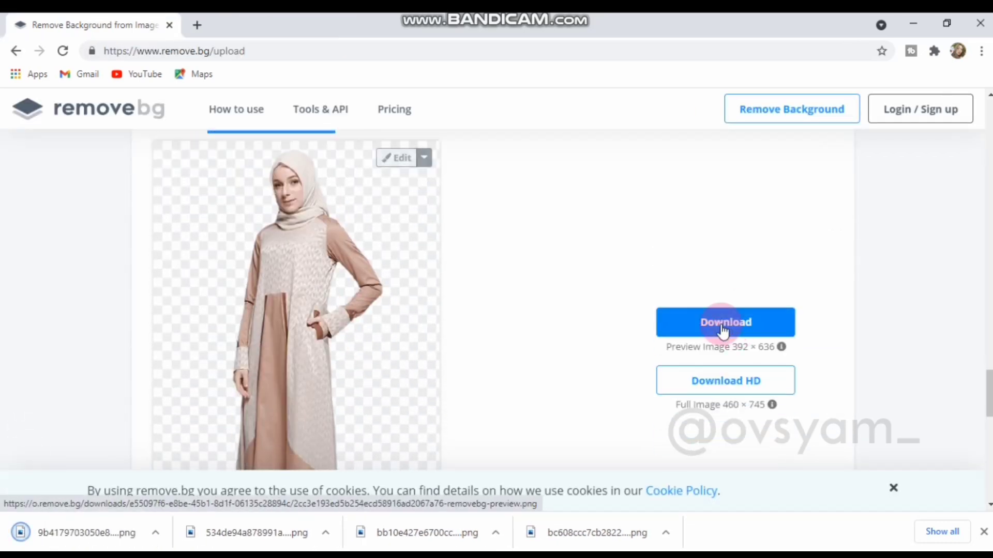
pyautogui.click(719, 325)
pyautogui.scroll(-6, 717, 328)
pyautogui.scroll(3, 717, 329)
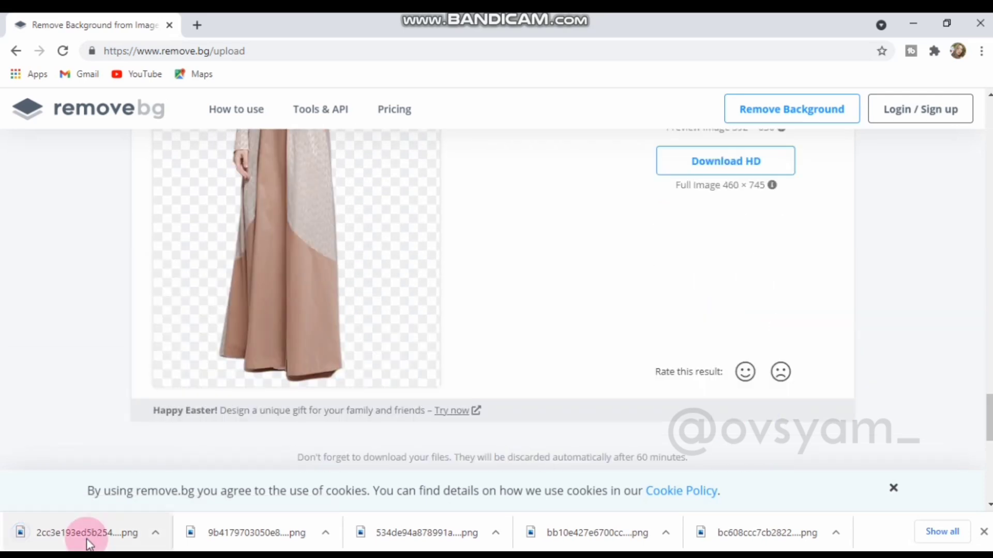
# Open the Canva home page in a new browser tab and dismiss the list of downloaded files
pyautogui.hotkey('alt', 'Tab')
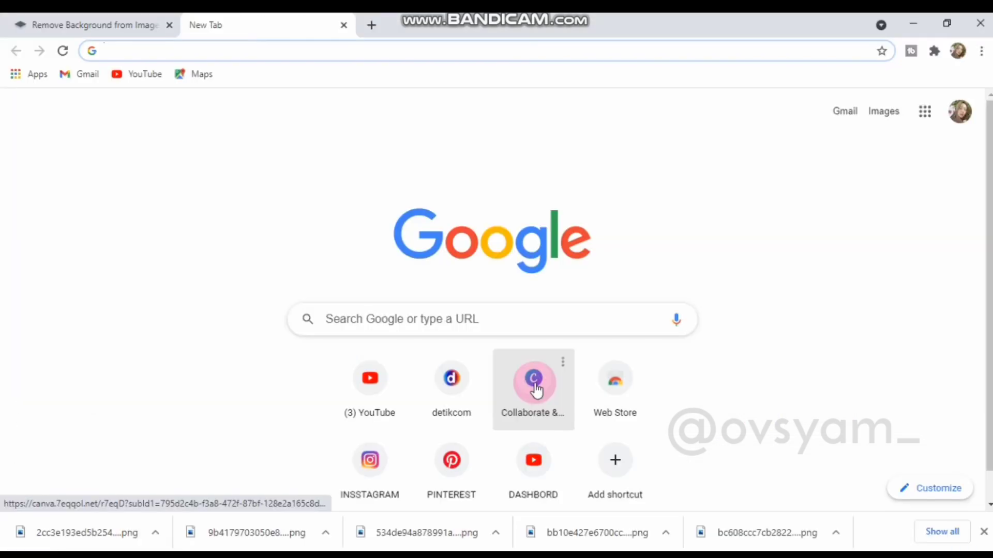
pyautogui.click(536, 391)
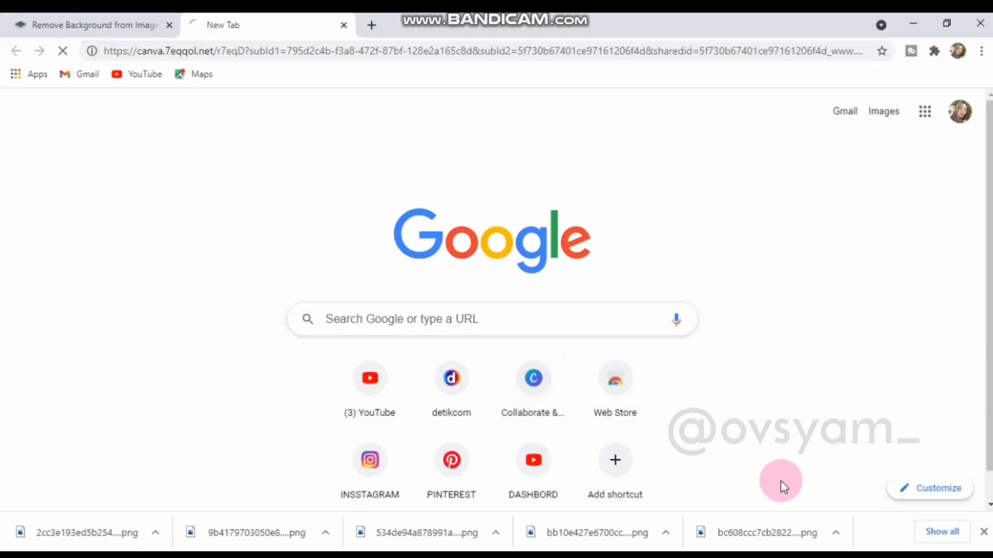
pyautogui.click(985, 534)
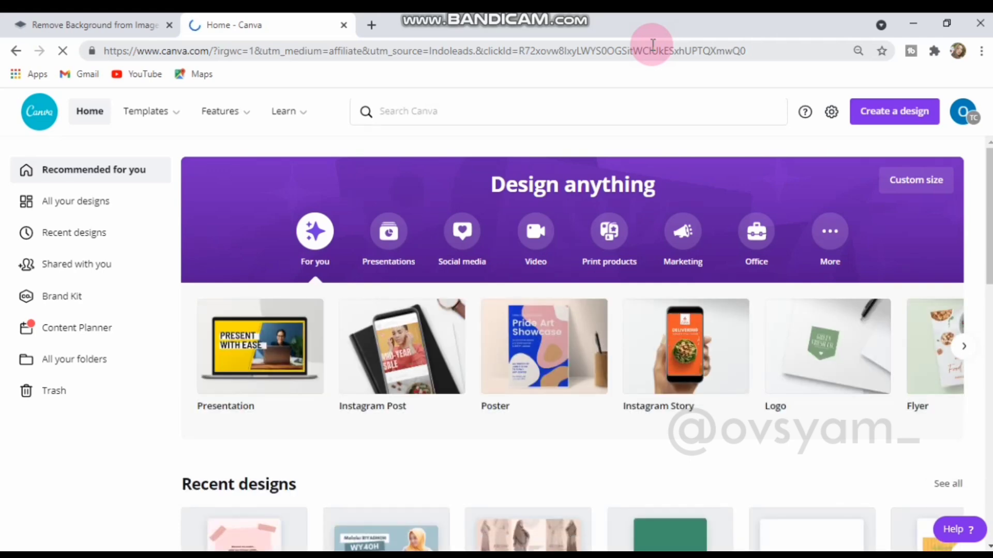
# Create a new custom-size design of 3240 x 5400 px
pyautogui.click(889, 116)
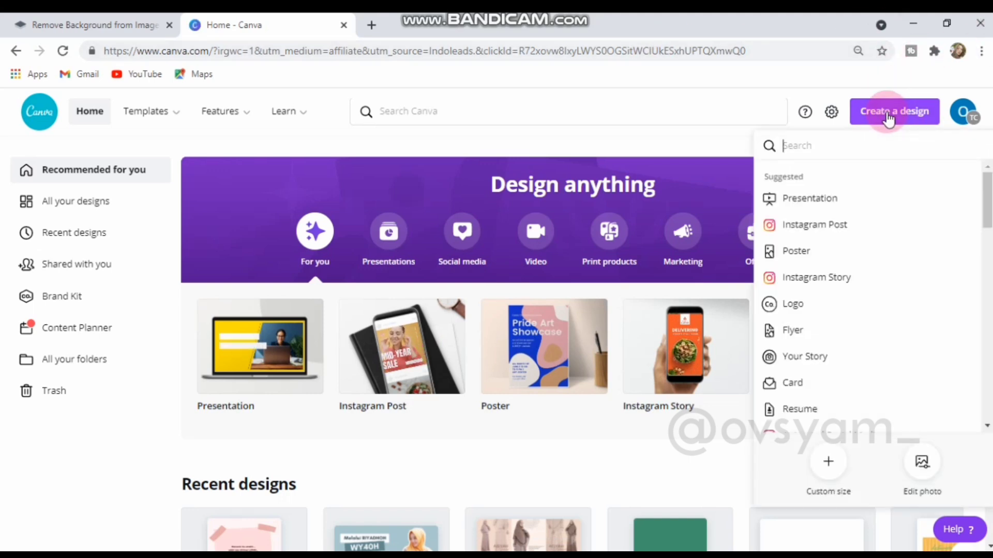
pyautogui.scroll(-6, 873, 305)
pyautogui.click(828, 479)
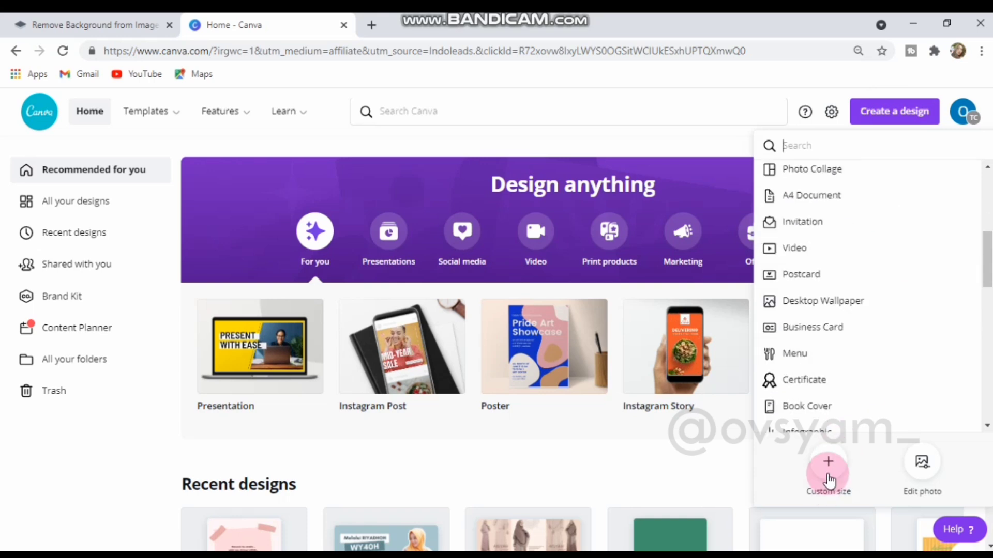
pyautogui.click(829, 468)
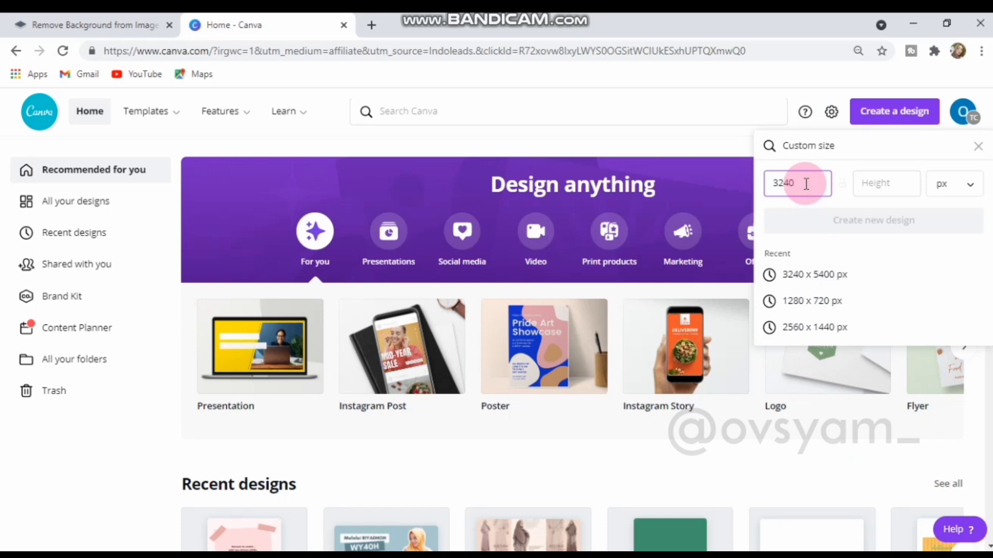
pyautogui.write('3240')
pyautogui.click(895, 177)
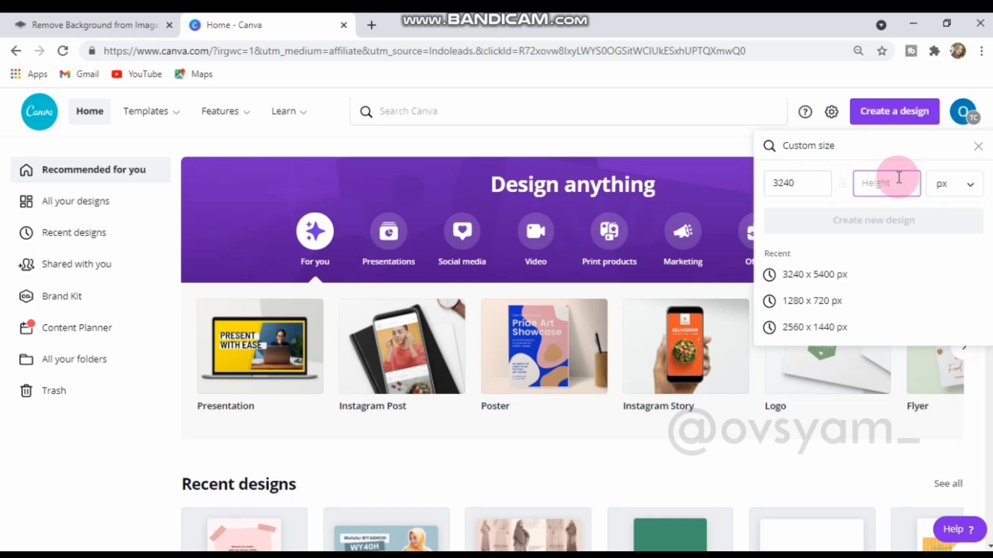
pyautogui.write('540')
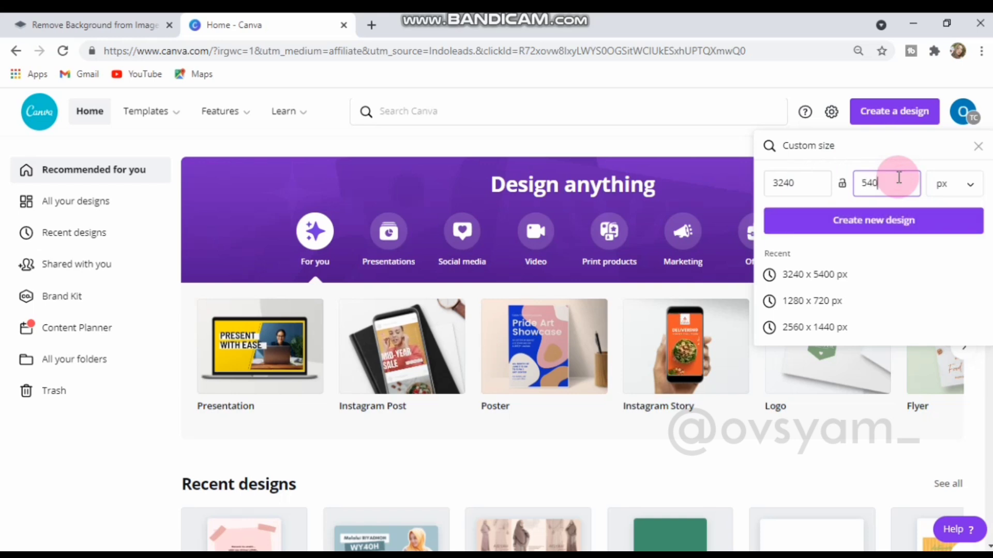
pyautogui.click(809, 185)
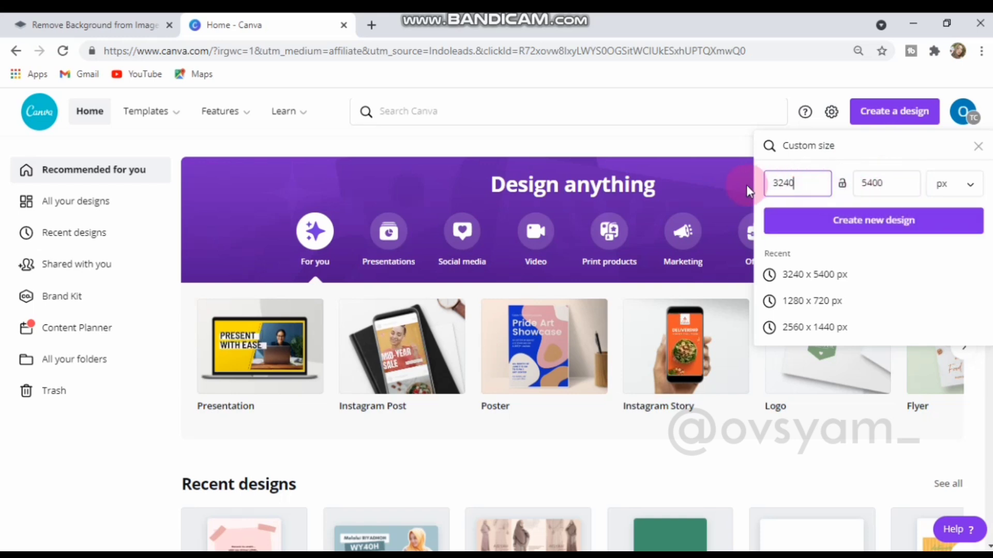
pyautogui.click(775, 184)
pyautogui.doubleClick(769, 183)
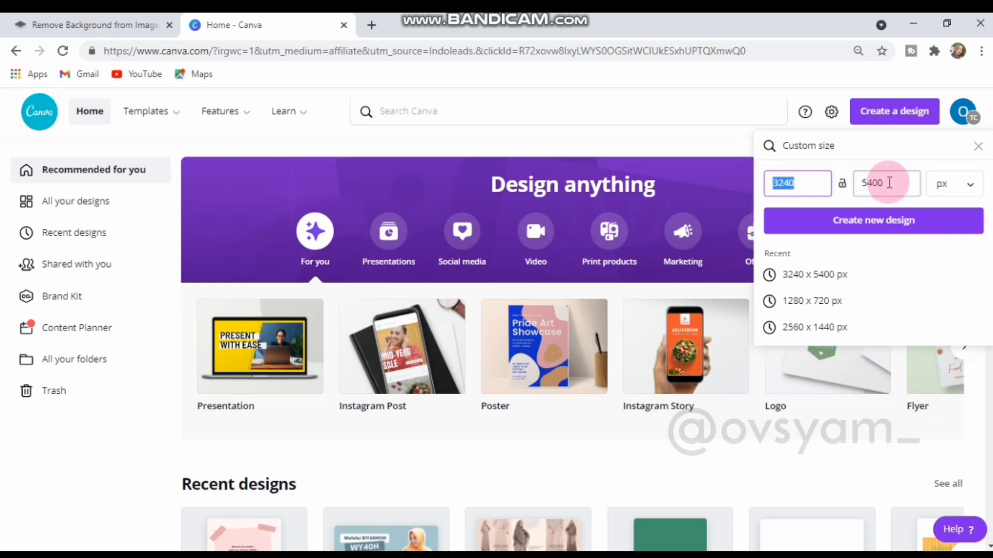
pyautogui.click(874, 185)
pyautogui.doubleClick(871, 184)
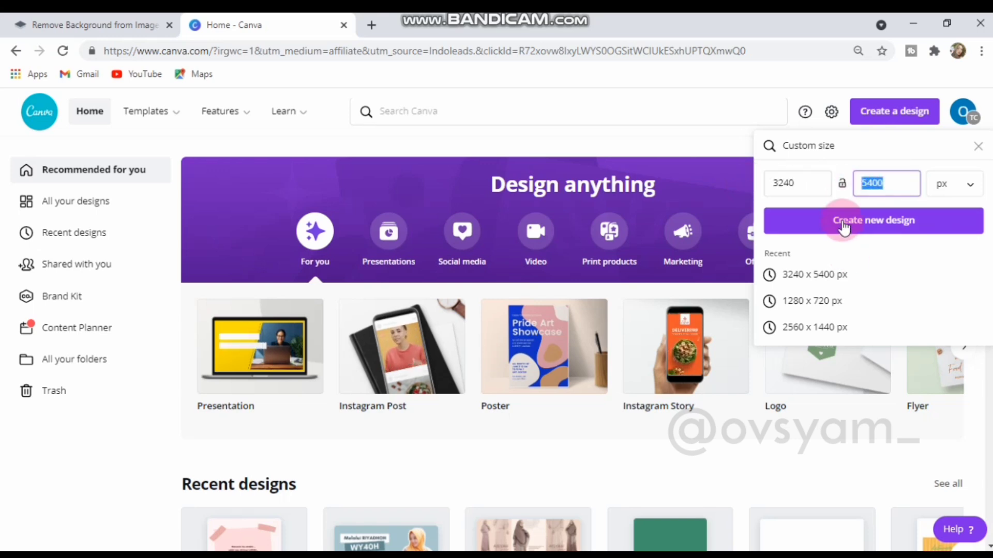
pyautogui.click(844, 222)
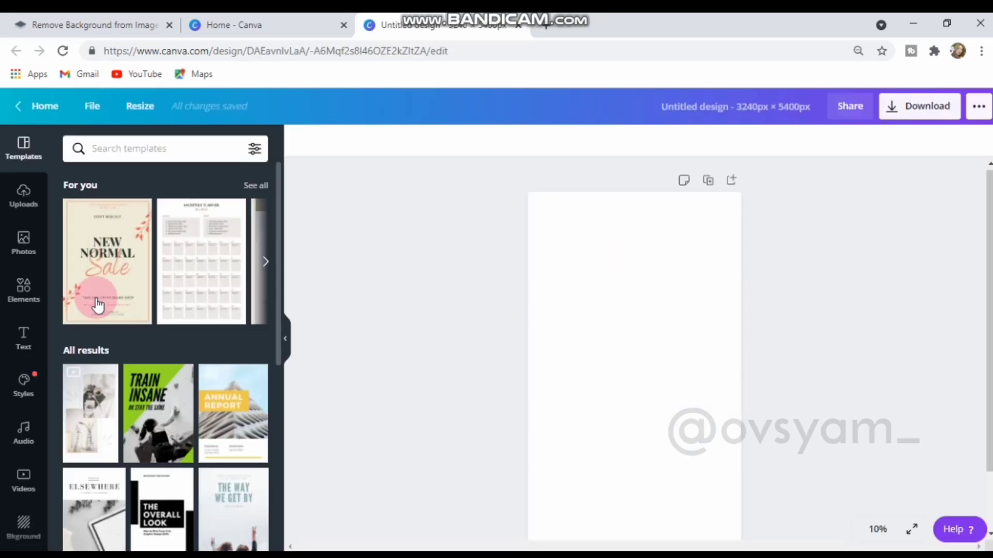
# Search the elements for "square" and add the plain solid square to the page
pyautogui.click(26, 297)
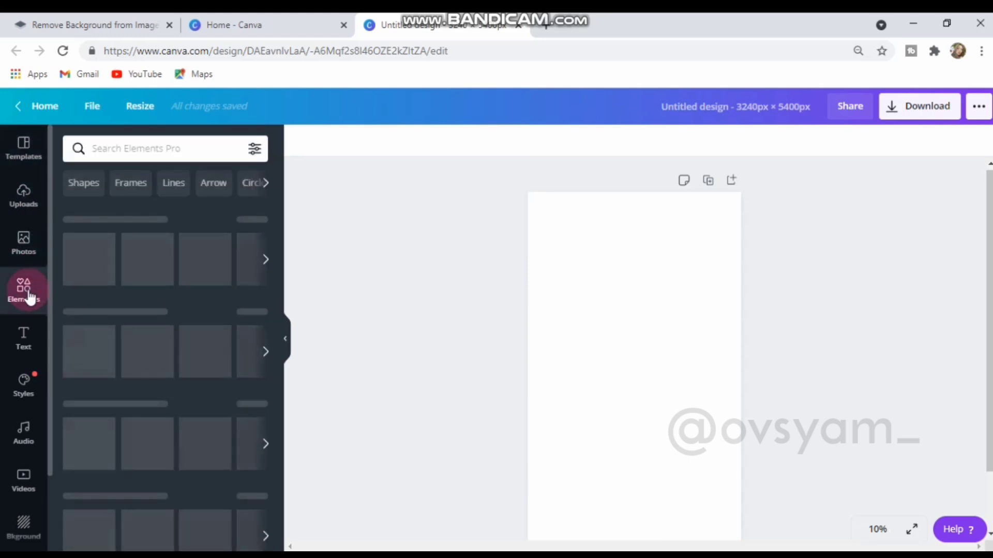
pyautogui.click(129, 150)
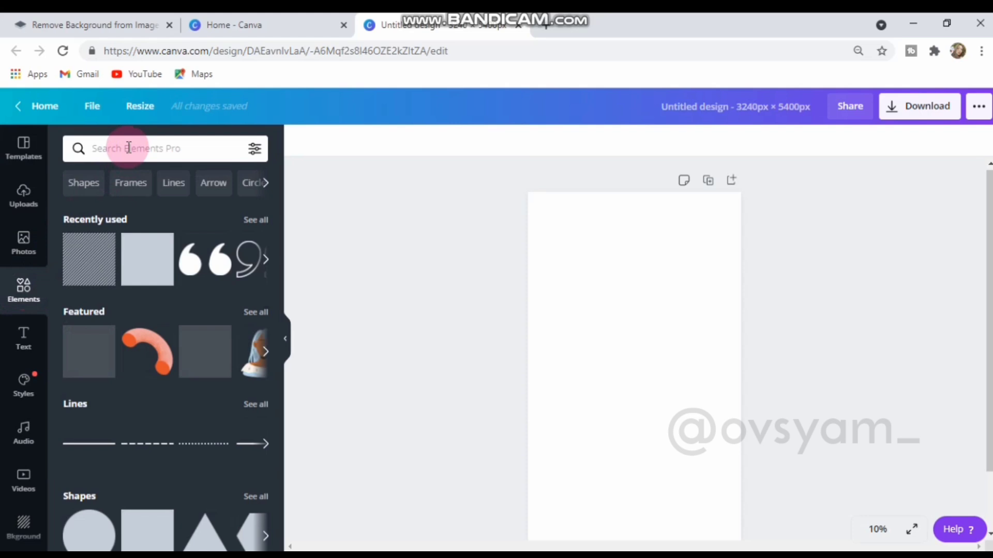
pyautogui.click(129, 148)
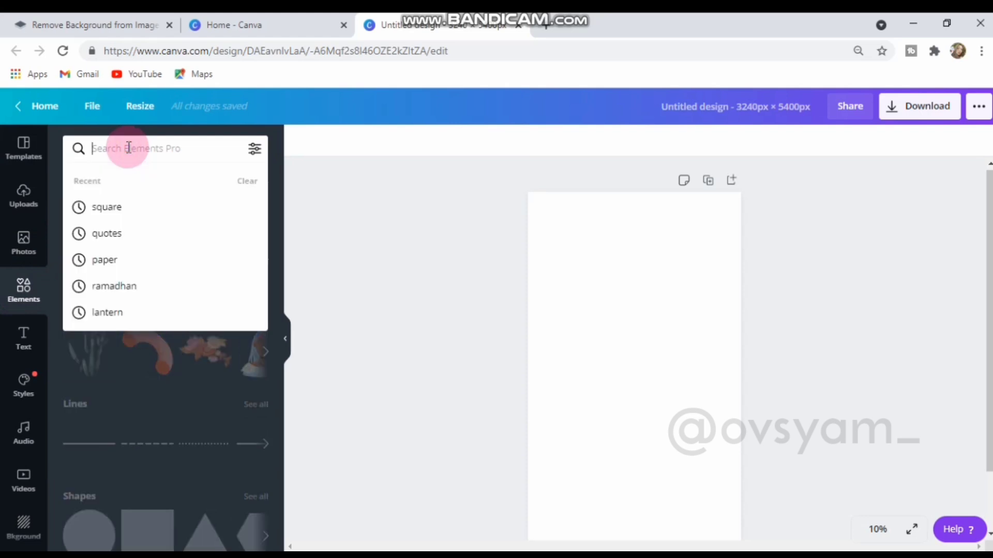
pyautogui.click(114, 209)
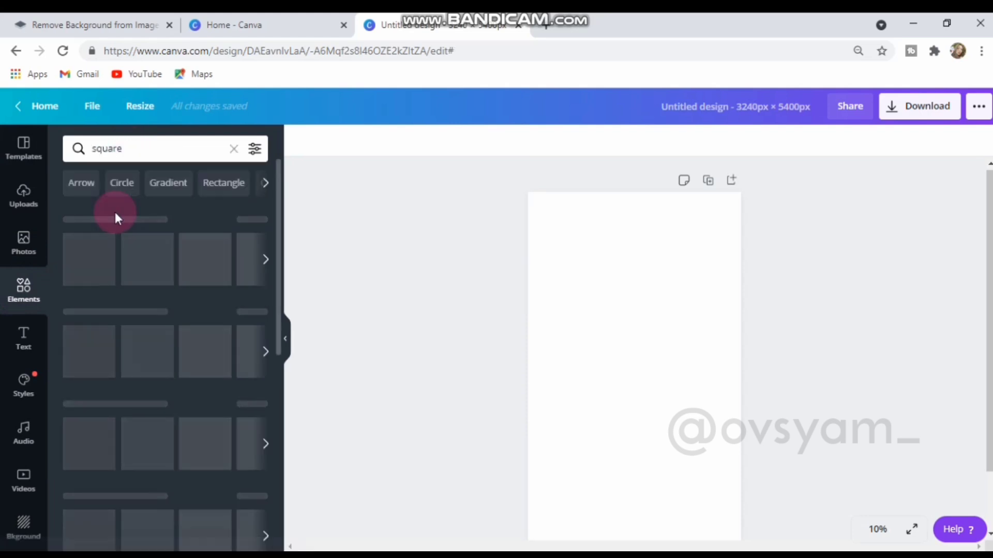
pyautogui.click(127, 150)
pyautogui.moveTo(126, 150); pyautogui.dragTo(78, 148)
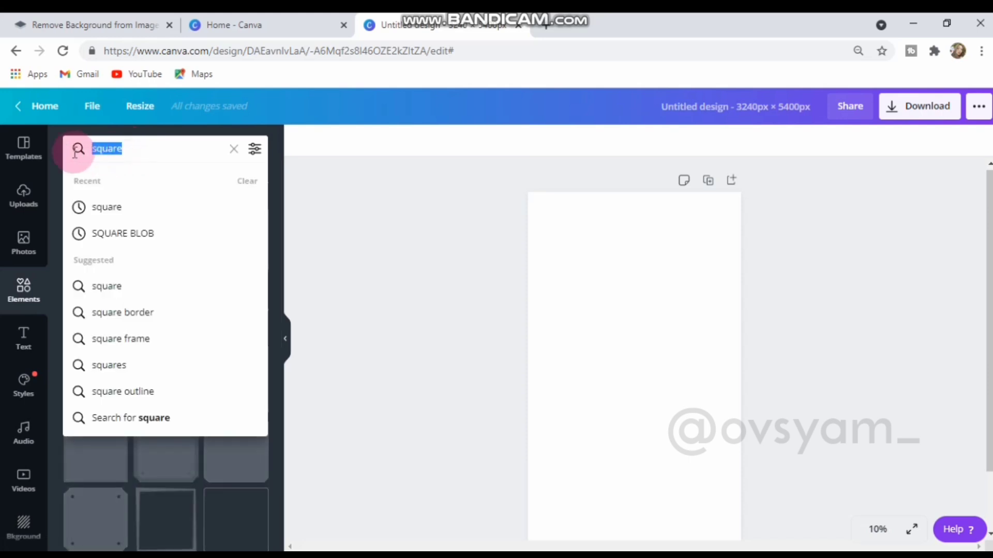
pyautogui.click(649, 358)
pyautogui.moveTo(693, 427); pyautogui.dragTo(636, 380)
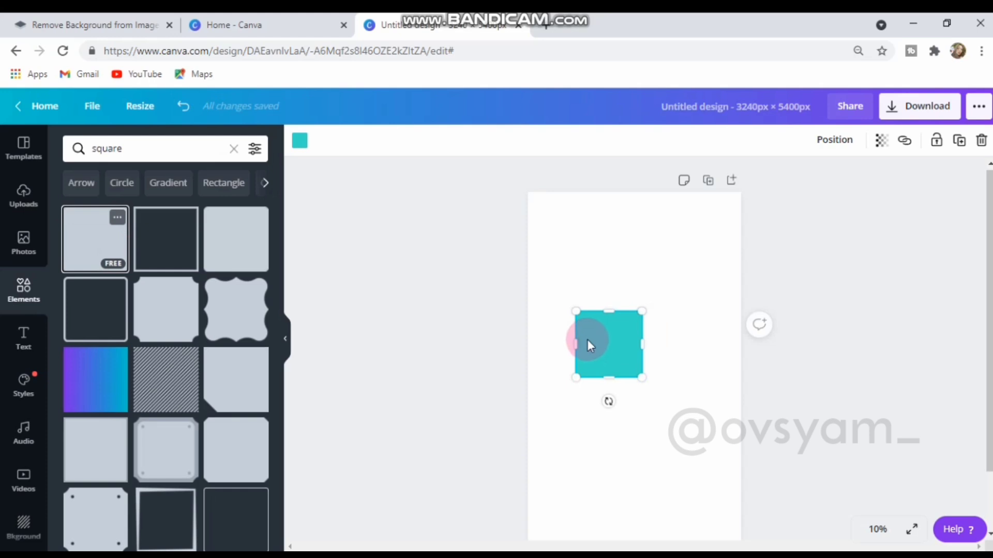
# Move the turquoise square into the upper-left corner of the page
pyautogui.scroll(3, 587, 339)
pyautogui.scroll(4, 579, 342)
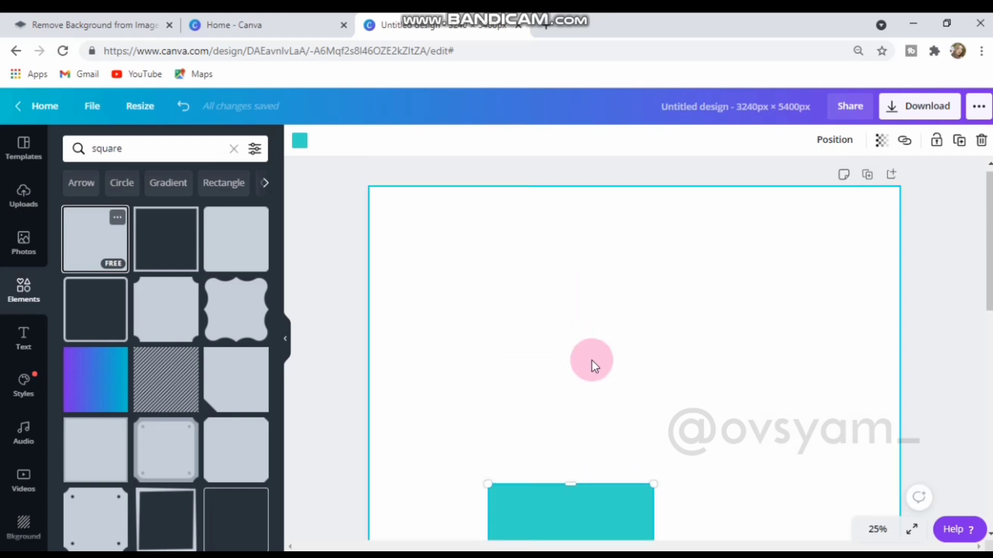
pyautogui.moveTo(589, 501); pyautogui.dragTo(470, 204)
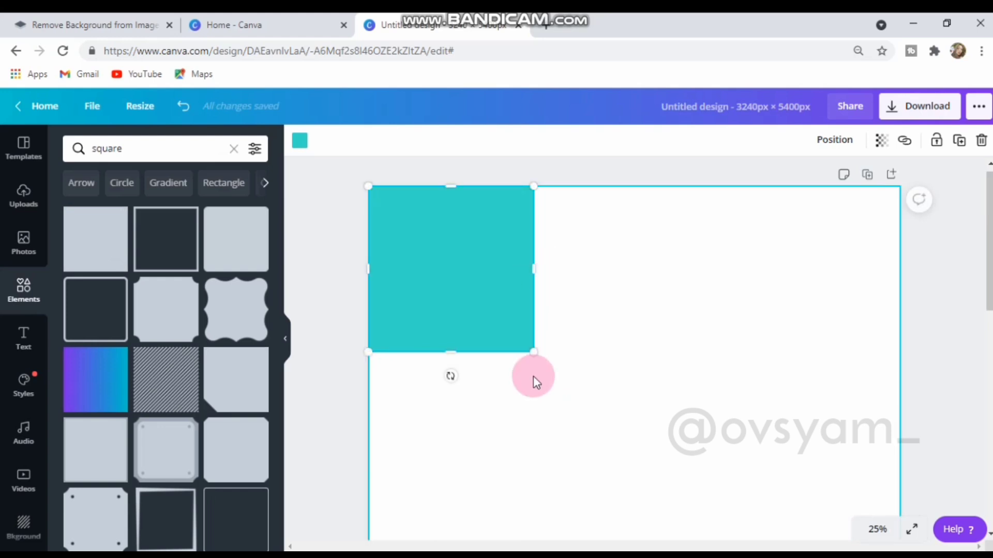
pyautogui.click(623, 380)
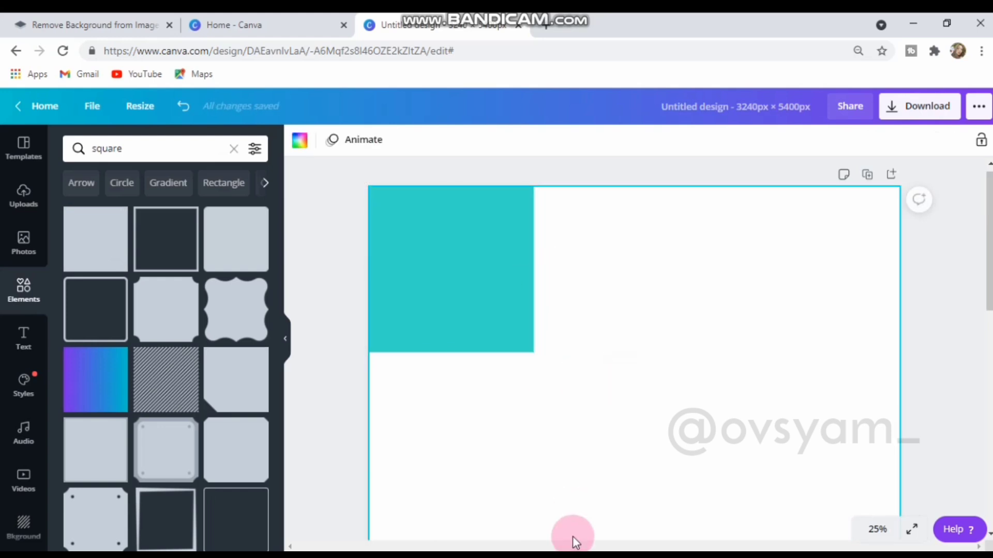
# Show the rulers and place a vertical guide at about 1080 px across the page
pyautogui.click(138, 107)
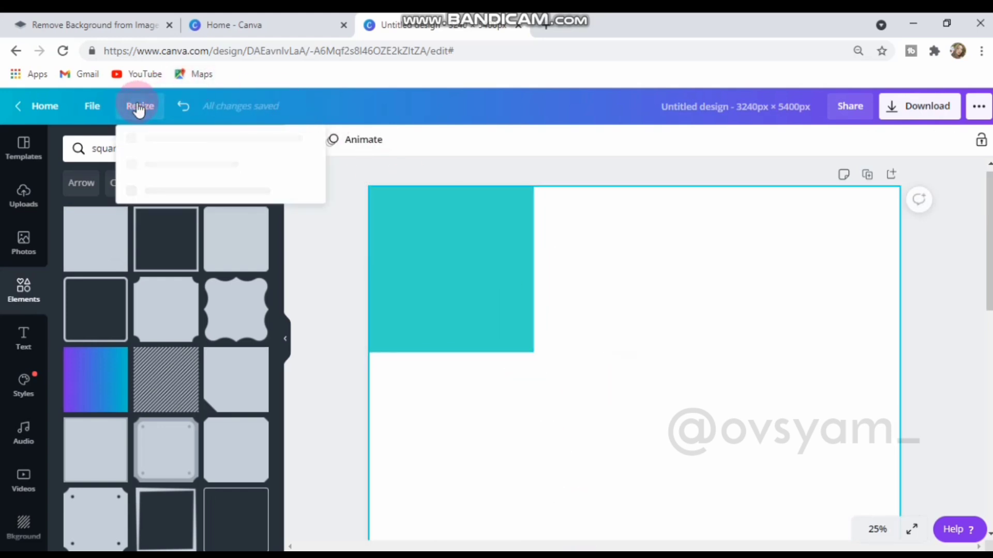
pyautogui.click(87, 115)
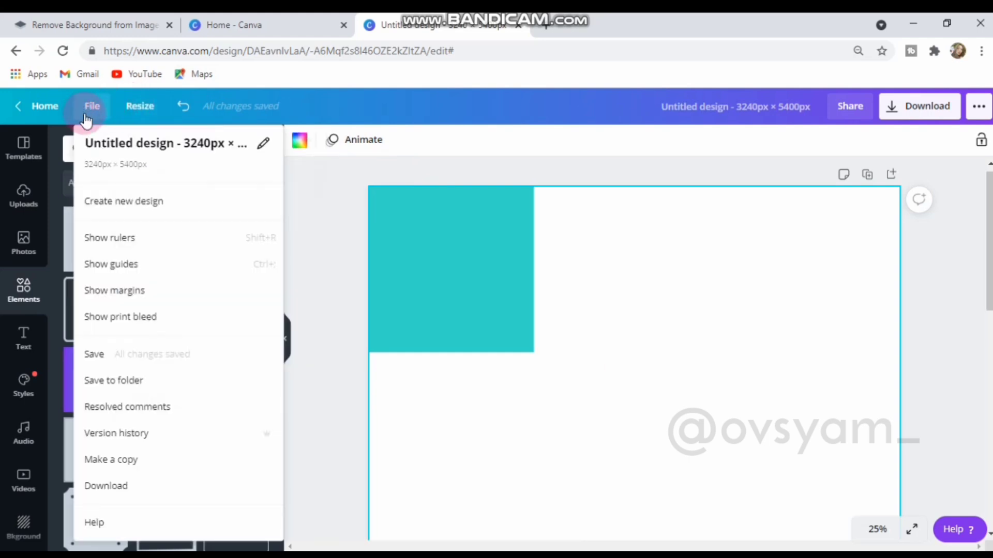
pyautogui.click(124, 243)
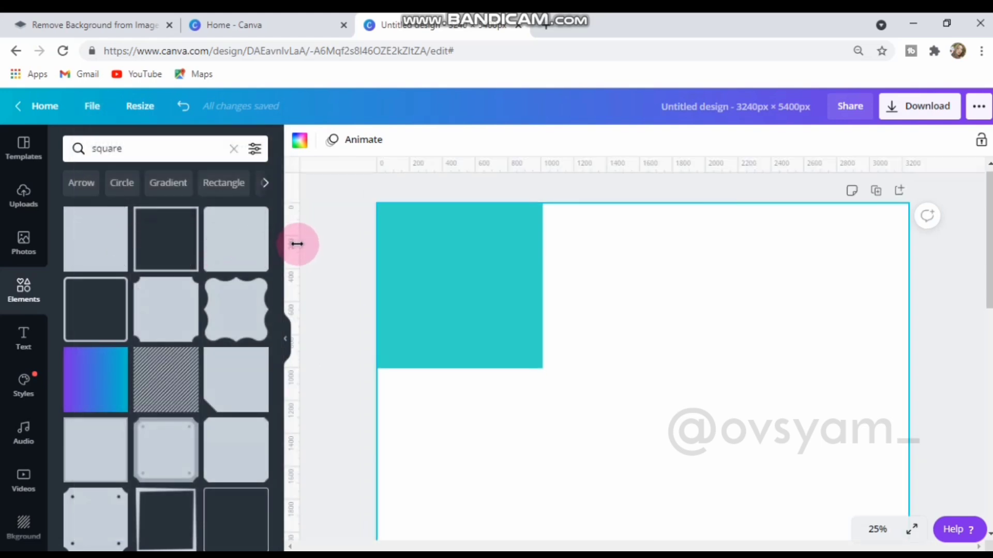
pyautogui.moveTo(298, 244); pyautogui.dragTo(553, 265)
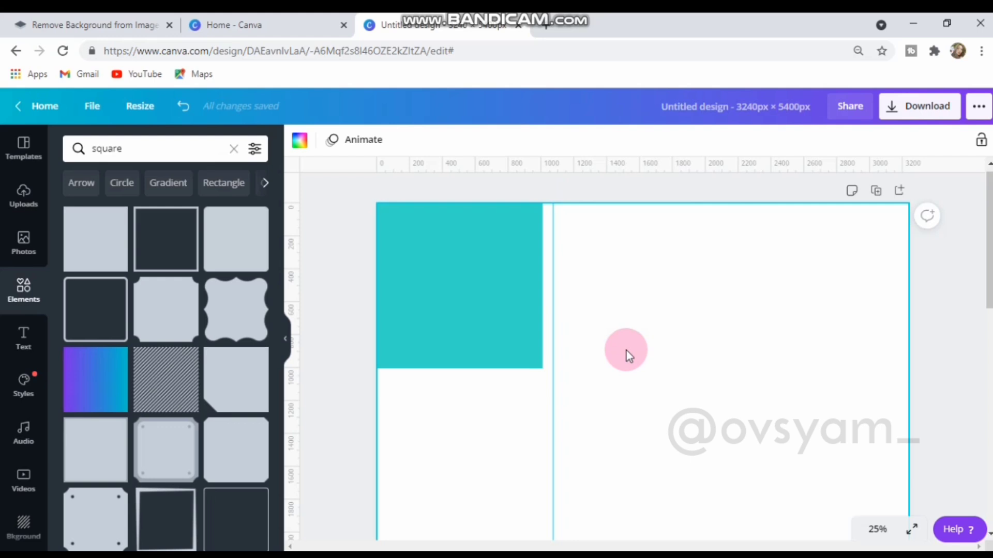
pyautogui.scroll(3, 610, 328)
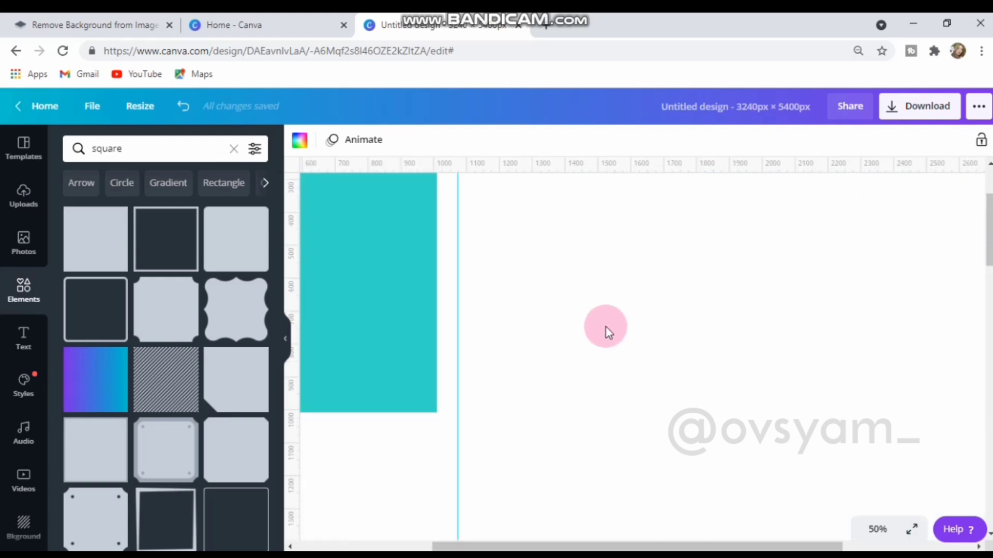
pyautogui.scroll(3, 492, 271)
pyautogui.moveTo(458, 268); pyautogui.dragTo(461, 268)
pyautogui.click(888, 475)
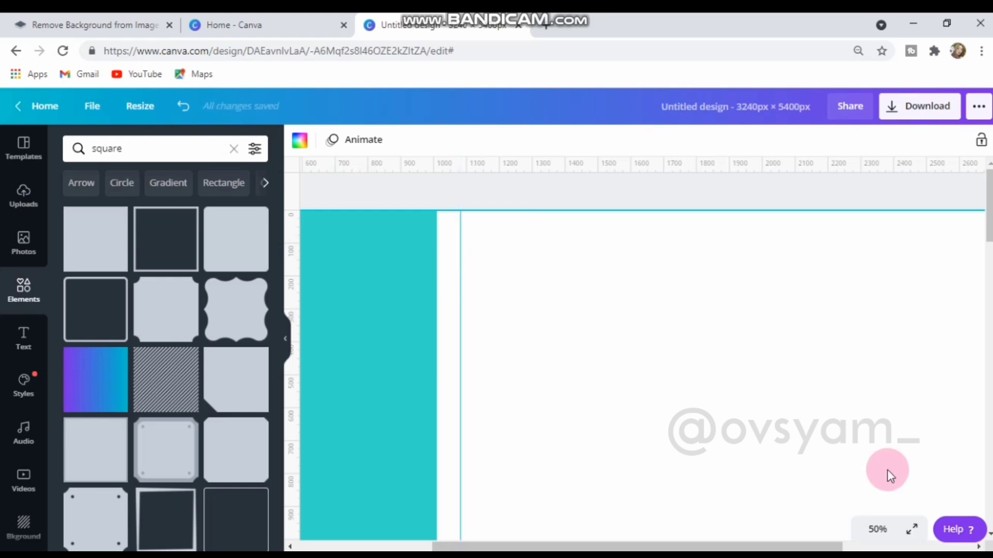
# Enlarge the corner square to 1080 x 1080 px so that its edge meets the vertical guide
pyautogui.hotkey('ctrl', '-')
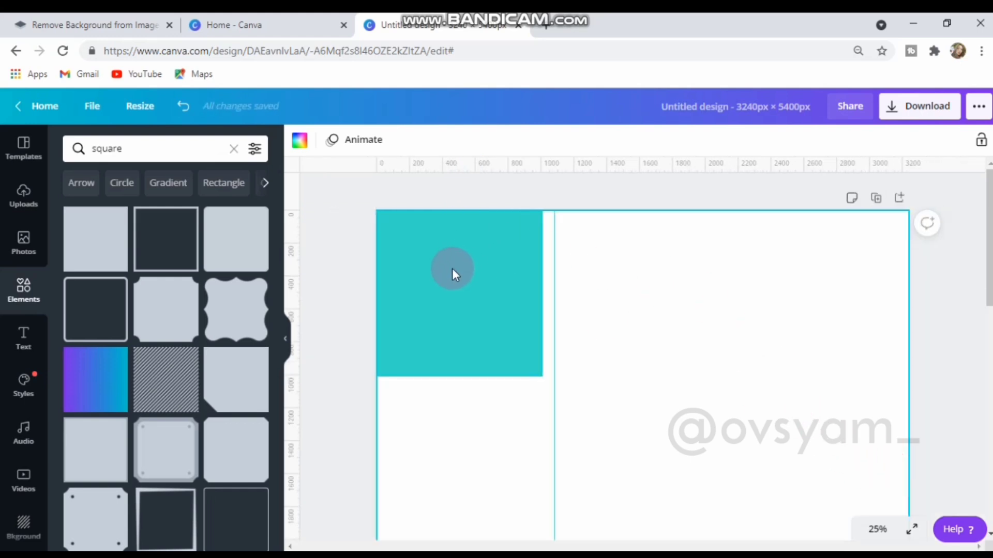
pyautogui.click(464, 277)
pyautogui.moveTo(542, 376); pyautogui.dragTo(553, 387)
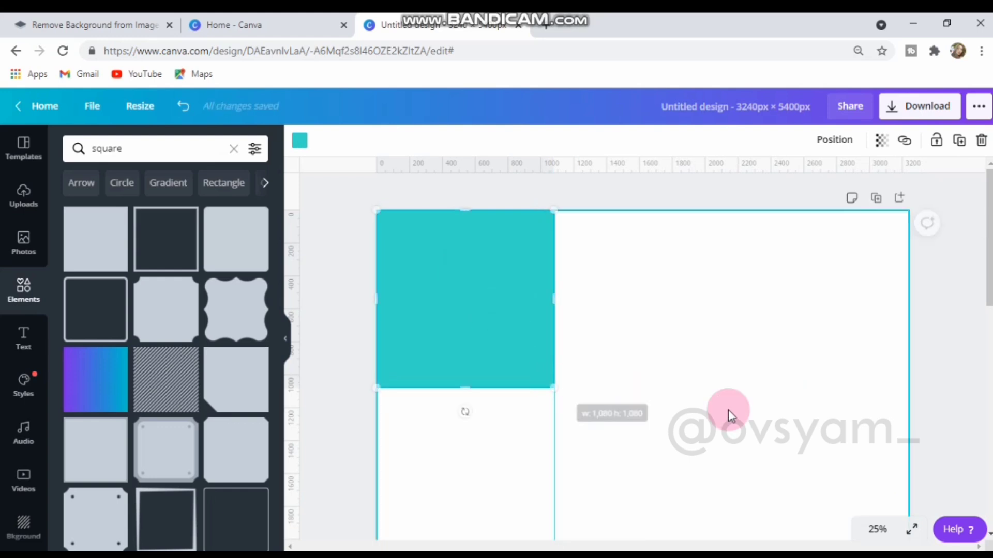
# Change the square's fill to the custom brown color #8B6A59
pyautogui.click(300, 141)
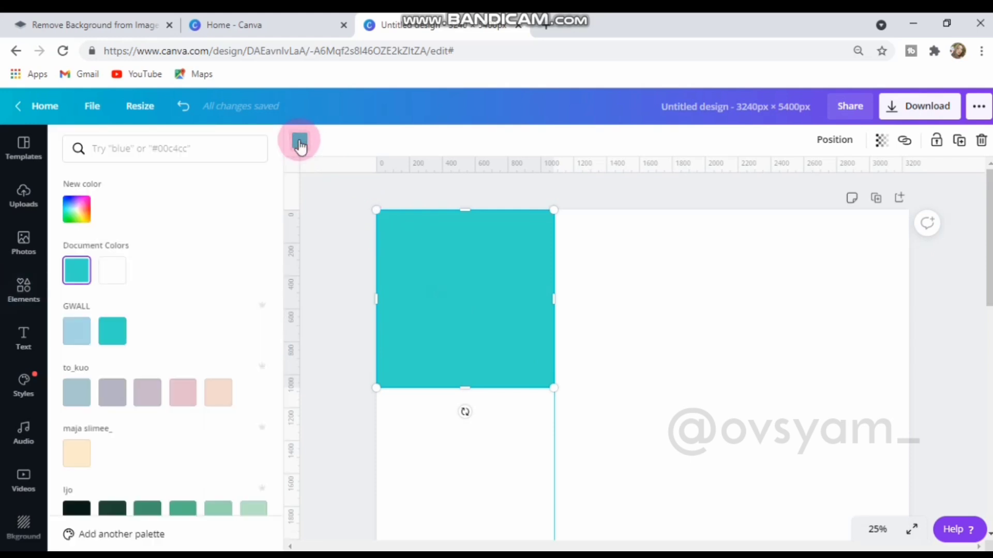
pyautogui.click(222, 394)
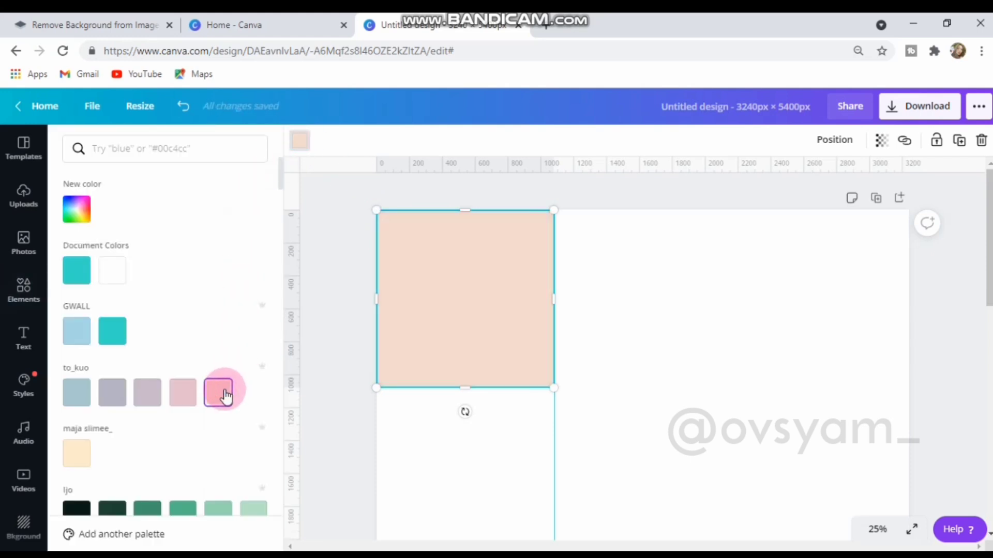
pyautogui.click(77, 209)
pyautogui.moveTo(103, 252)
pyautogui.mouseDown()
pyautogui.moveTo(141, 242)
pyautogui.moveTo(89, 257)
pyautogui.moveTo(148, 257)
pyautogui.moveTo(135, 234)
pyautogui.moveTo(126, 235)
pyautogui.moveTo(153, 273)
pyautogui.moveTo(136, 272)
pyautogui.mouseUp()
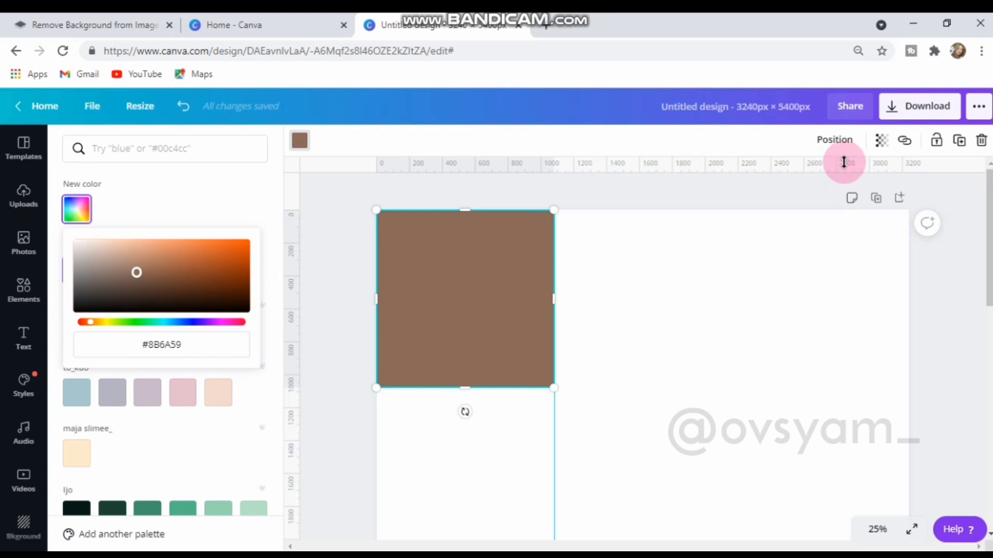
# Lower the brown square's transparency value to about 23
pyautogui.click(881, 140)
pyautogui.click(826, 186)
pyautogui.moveTo(827, 187); pyautogui.dragTo(773, 185)
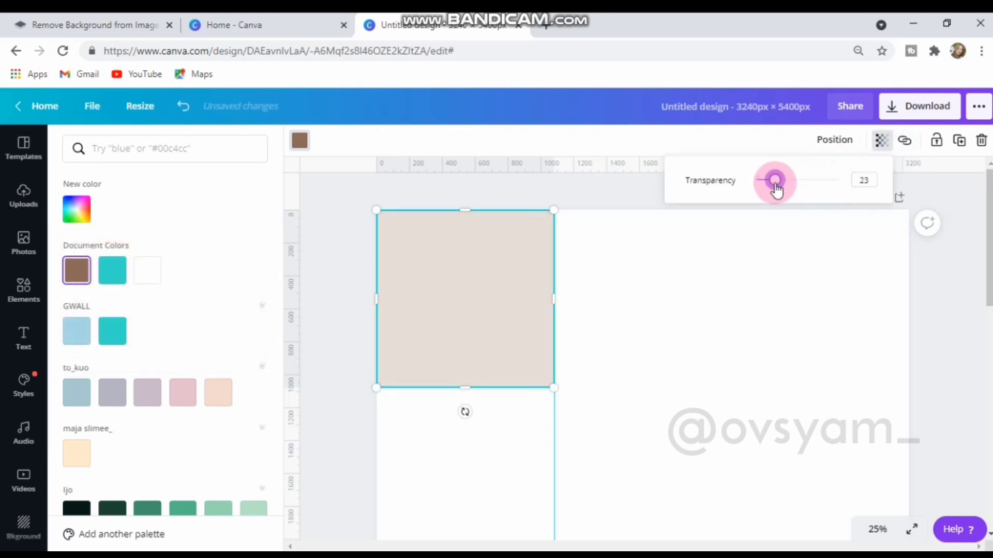
pyautogui.click(750, 320)
# Duplicate the brown square into the top row's middle column and place a vertical guide at about 2160 px along its far edge
pyautogui.scroll(-3, 842, 358)
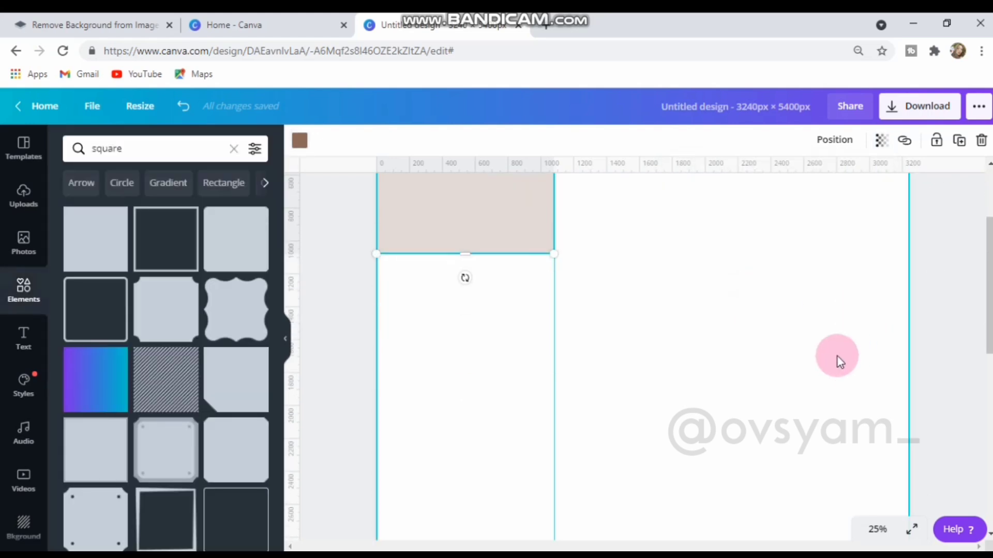
pyautogui.scroll(3, 791, 352)
pyautogui.click(497, 293)
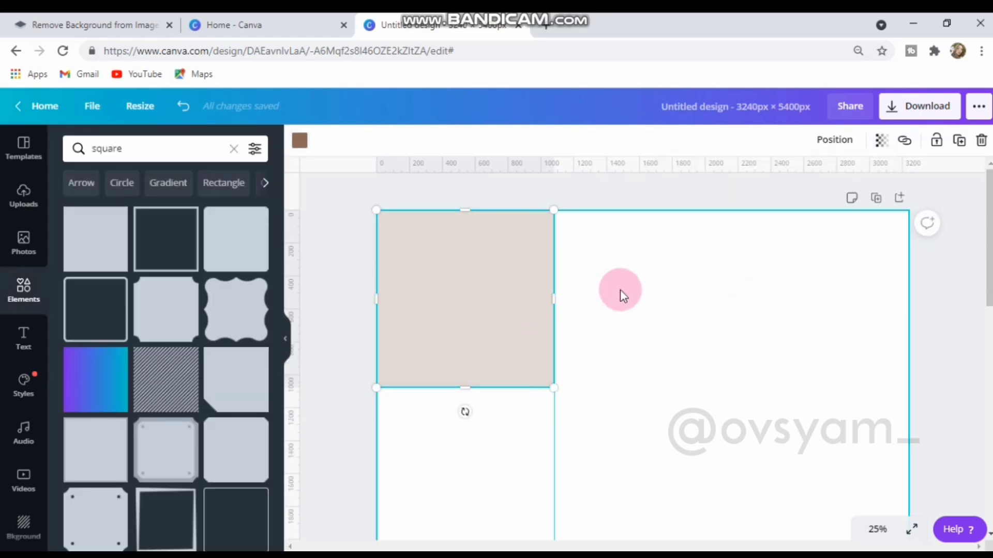
pyautogui.click(960, 143)
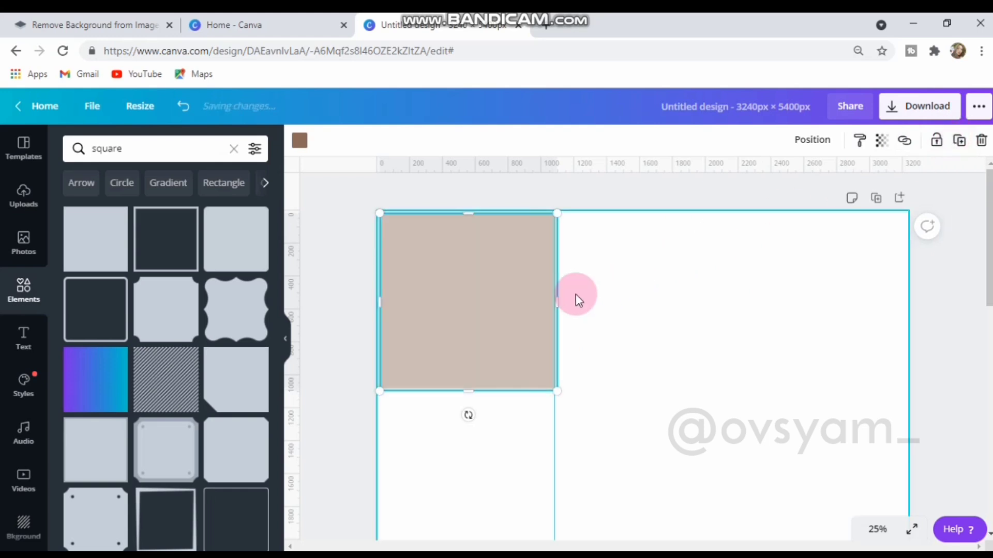
pyautogui.moveTo(492, 302); pyautogui.dragTo(667, 300)
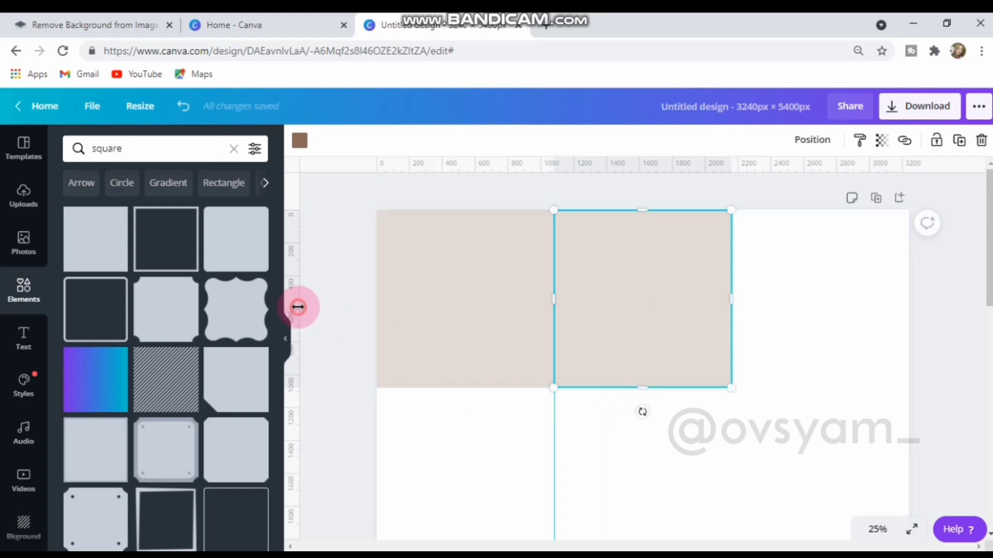
pyautogui.moveTo(298, 307); pyautogui.dragTo(730, 351)
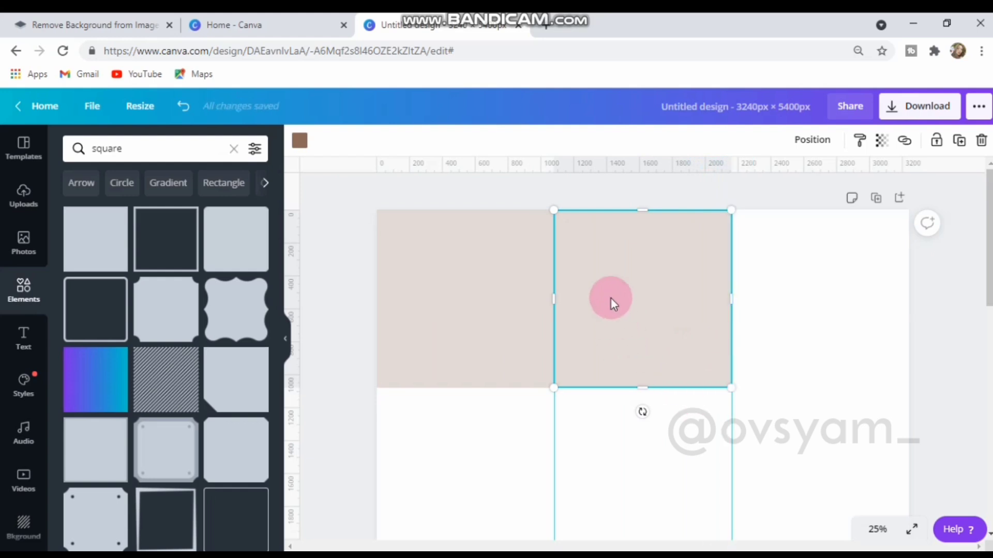
# Duplicate the square into the top row's third column and place a horizontal guide at about 1080 px
pyautogui.click(960, 147)
pyautogui.moveTo(652, 317); pyautogui.dragTo(818, 312)
pyautogui.moveTo(654, 167); pyautogui.dragTo(658, 386)
# Move the middle square down to the center of the second row and add a horizontal guide along its lower edge
pyautogui.click(676, 361)
pyautogui.scroll(-3, 662, 315)
pyautogui.moveTo(633, 239); pyautogui.dragTo(632, 407)
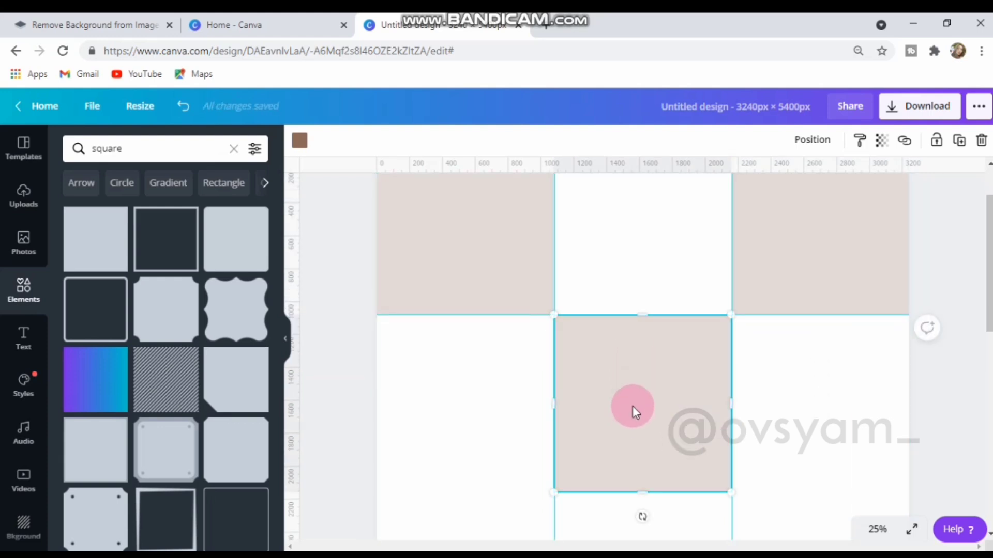
pyautogui.moveTo(609, 166); pyautogui.dragTo(619, 491)
# Duplicate the second-row square twice and place the copies in the first and third columns of the third row
pyautogui.scroll(-6, 603, 370)
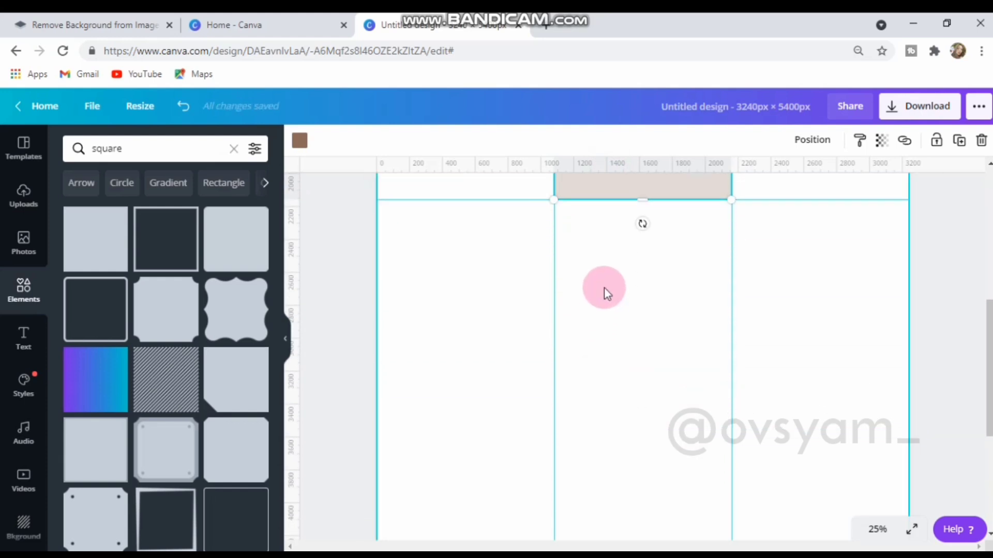
pyautogui.scroll(3, 607, 300)
pyautogui.click(959, 140)
pyautogui.click(960, 140)
pyautogui.moveTo(635, 246)
pyautogui.mouseDown()
pyautogui.moveTo(545, 426)
pyautogui.moveTo(467, 427)
pyautogui.moveTo(448, 415)
pyautogui.mouseUp()
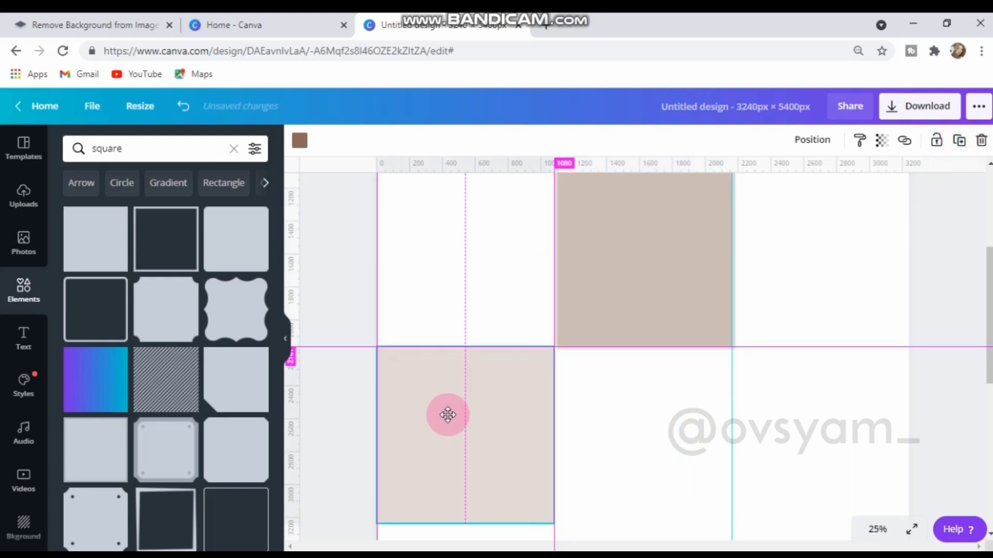
pyautogui.moveTo(620, 256); pyautogui.dragTo(793, 429)
# Add a horizontal guide along the third row's lower edge and place a duplicate square in the middle of the fourth row
pyautogui.scroll(-4, 762, 406)
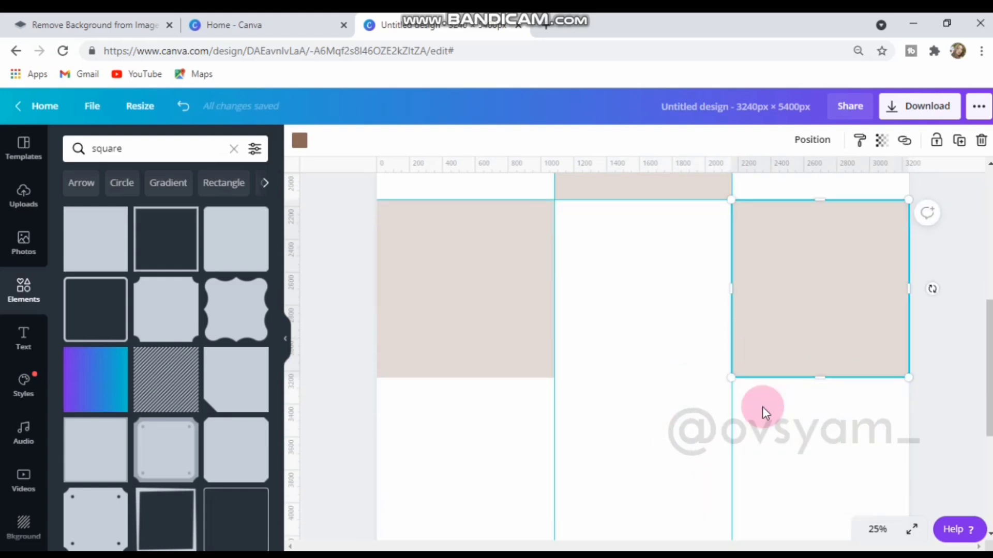
pyautogui.moveTo(647, 162); pyautogui.dragTo(657, 305)
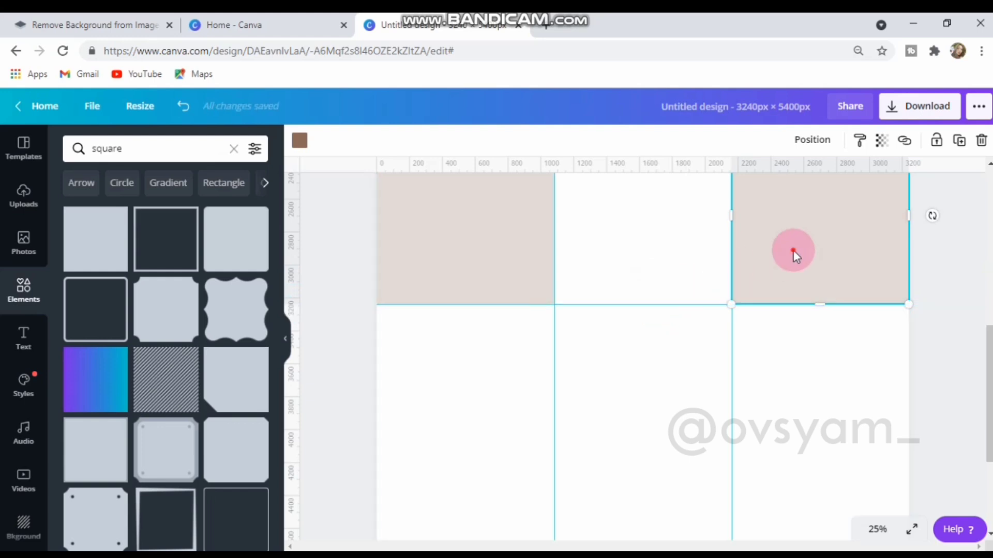
pyautogui.click(957, 145)
pyautogui.moveTo(802, 244); pyautogui.dragTo(613, 417)
# Add a horizontal guide below the fourth row and place duplicate squares in the first and third columns of the fifth row
pyautogui.scroll(-3, 638, 332)
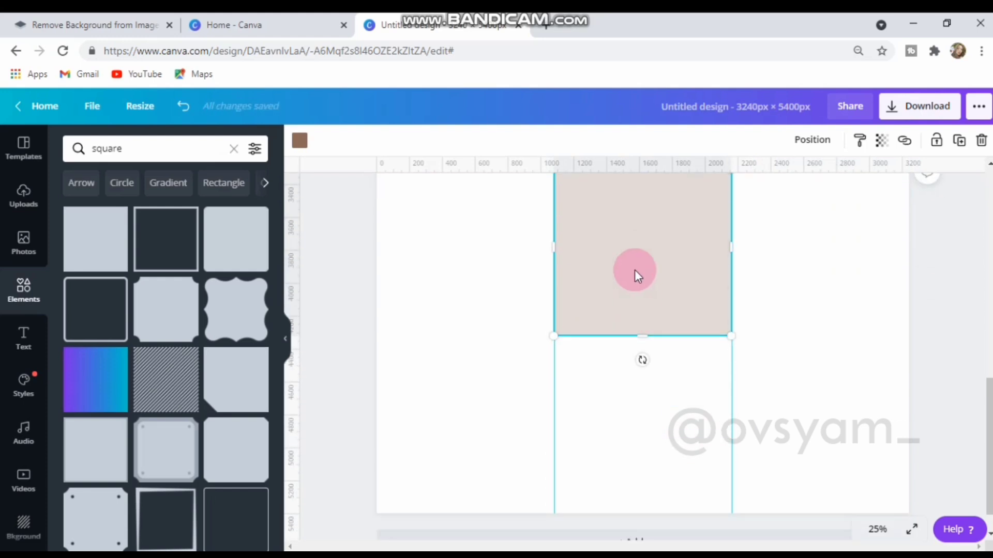
pyautogui.moveTo(642, 178); pyautogui.dragTo(638, 336)
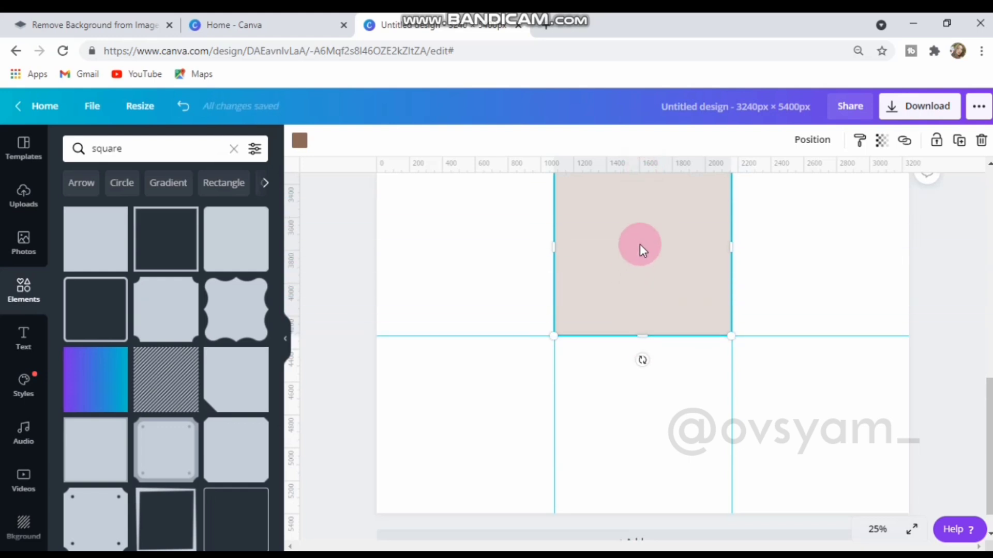
pyautogui.click(958, 141)
pyautogui.moveTo(690, 248); pyautogui.dragTo(484, 409)
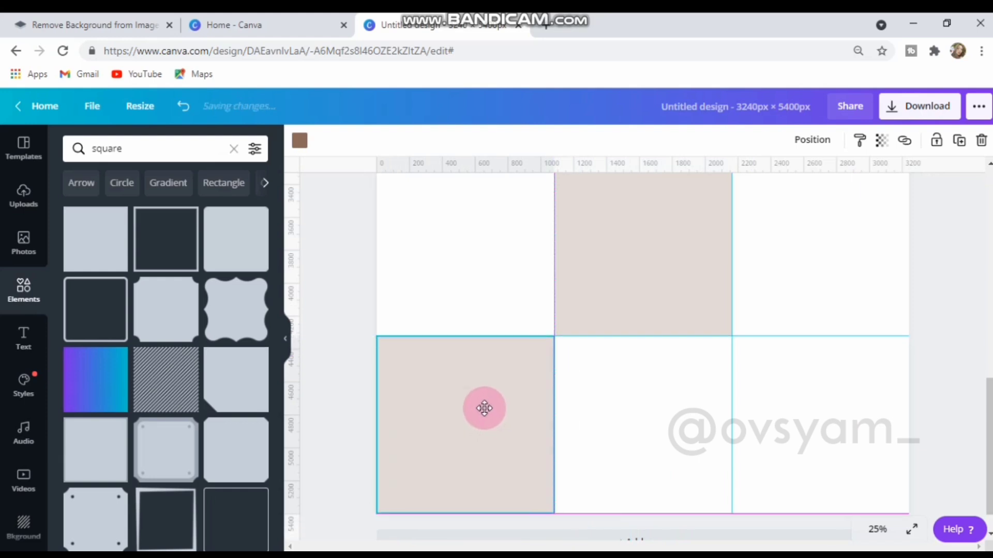
pyautogui.click(958, 140)
pyautogui.click(514, 395)
pyautogui.moveTo(514, 395); pyautogui.dragTo(850, 401)
pyautogui.click(890, 273)
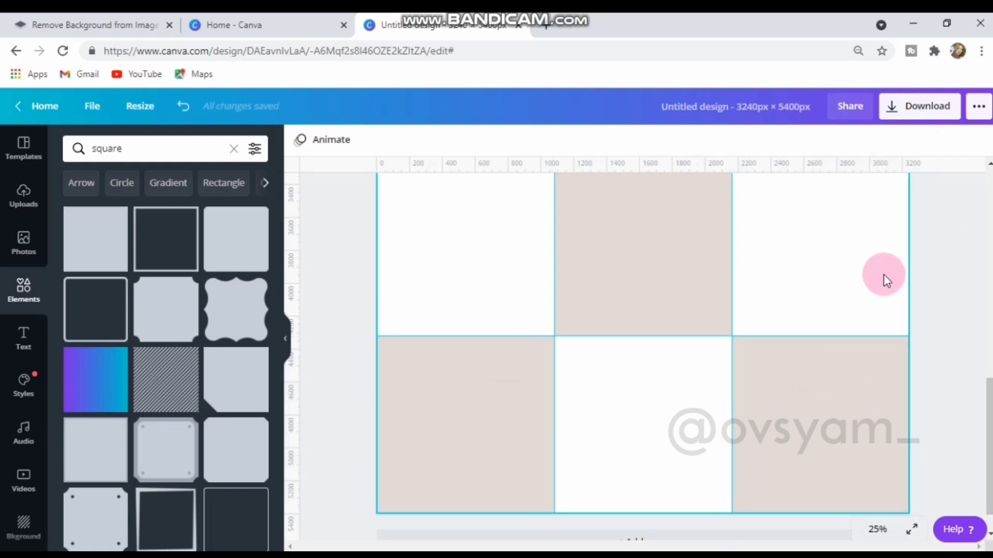
# Try a tan color from the Neutral palette as the page background
pyautogui.hotkey('ctrl', '-')
pyautogui.scroll(2, 799, 398)
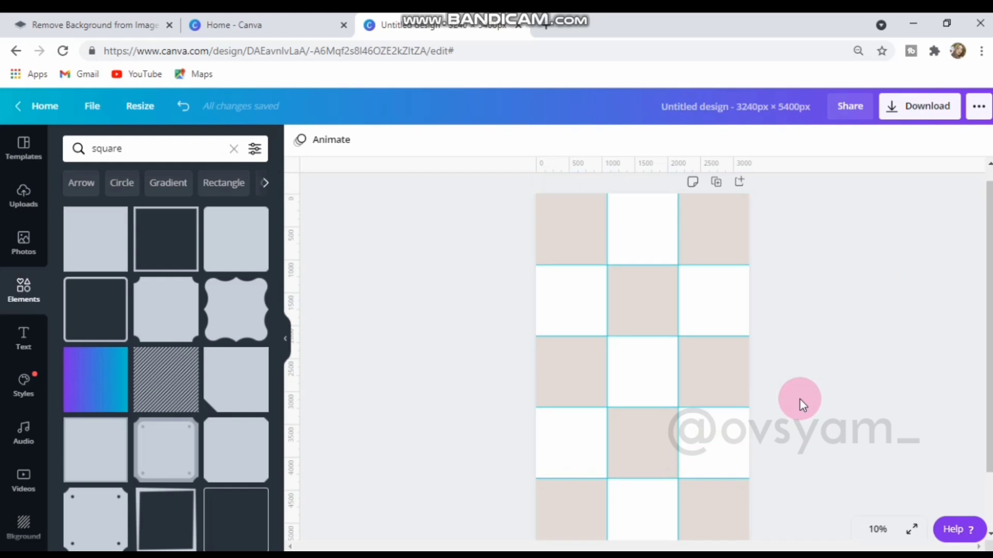
pyautogui.scroll(3, 807, 394)
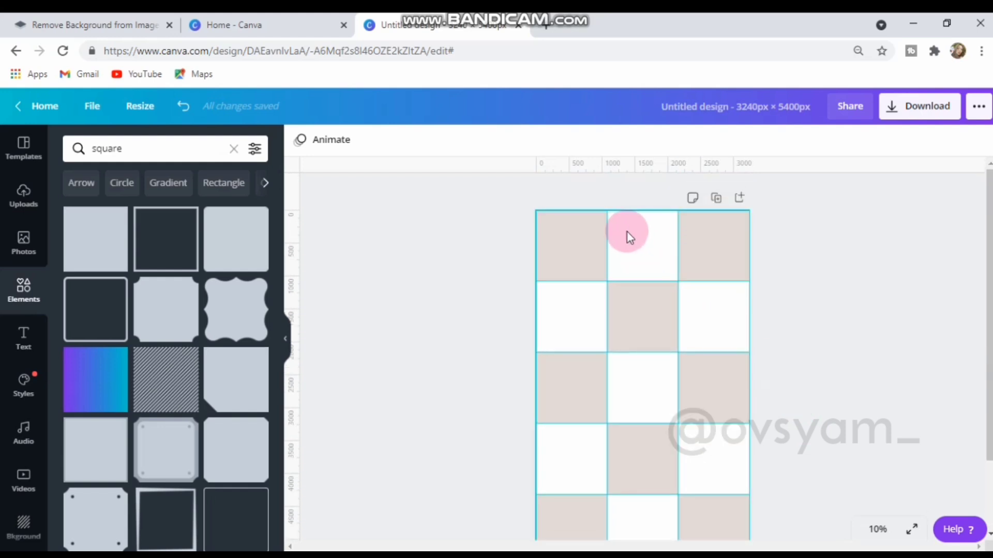
pyautogui.click(649, 243)
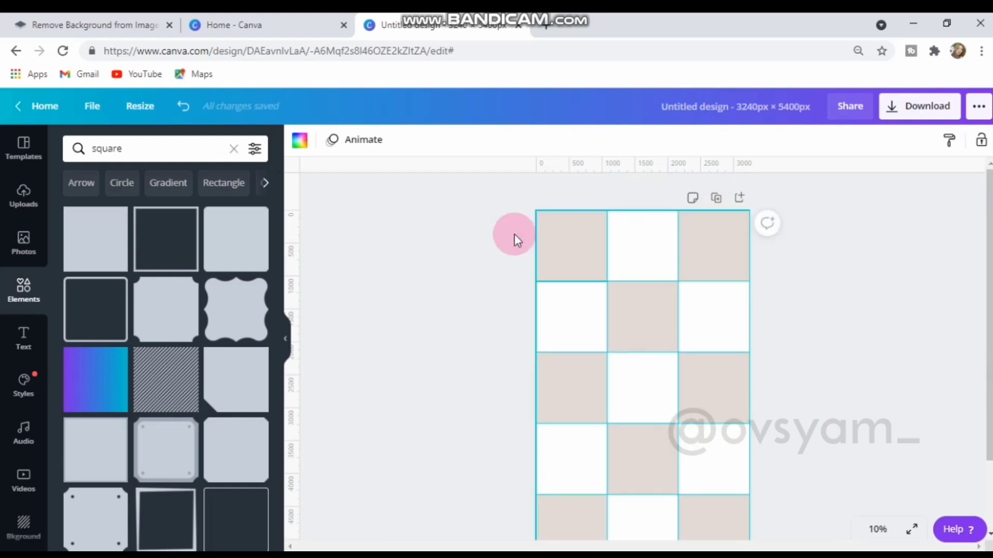
pyautogui.click(300, 141)
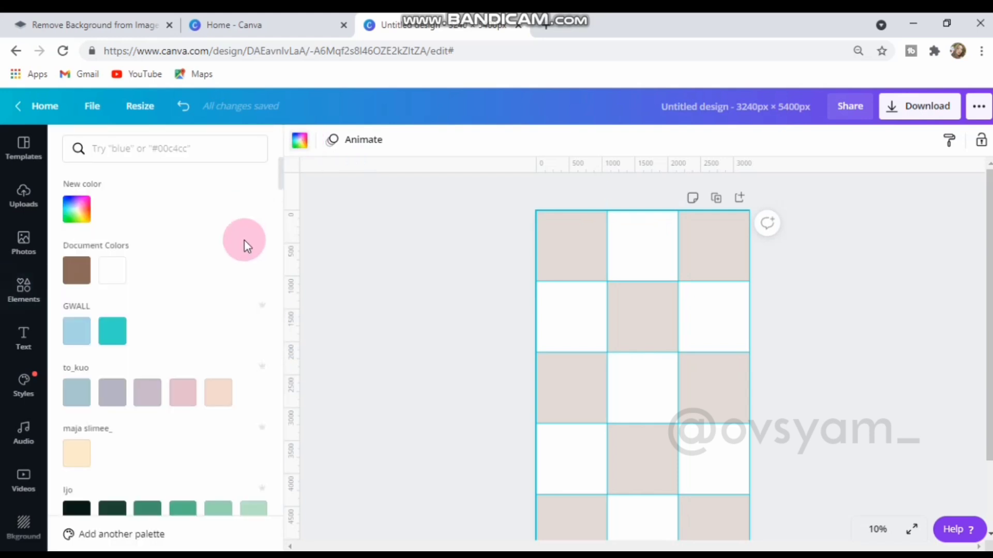
pyautogui.scroll(-5, 259, 362)
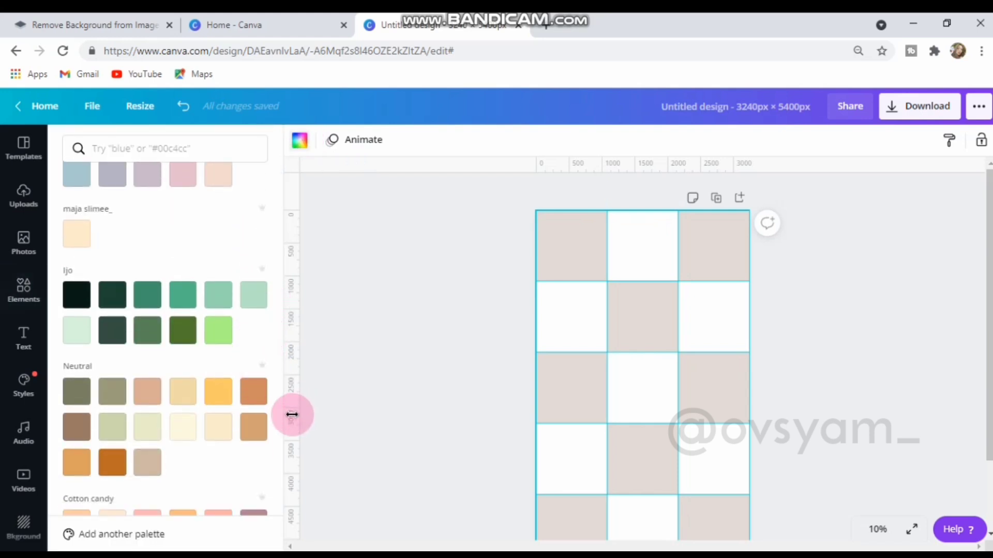
pyautogui.click(187, 435)
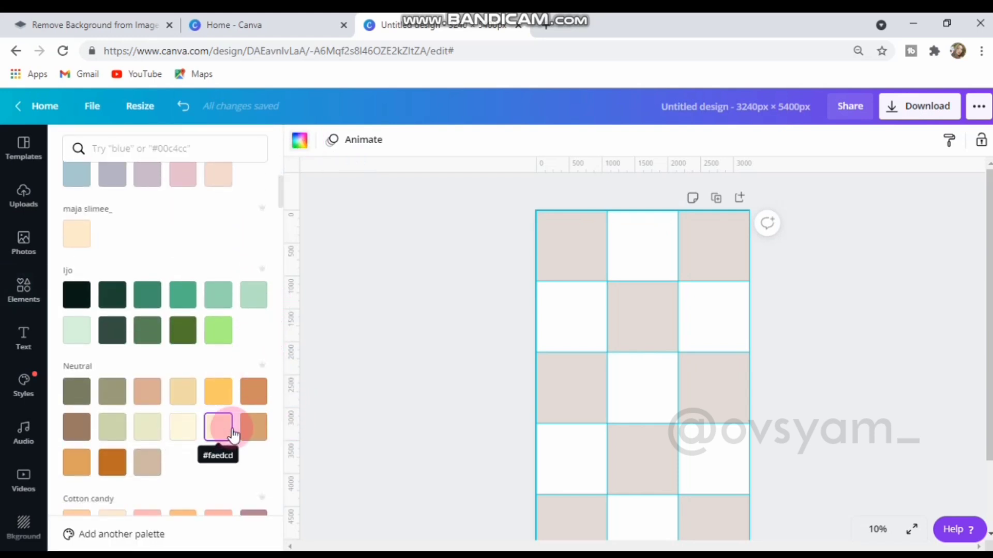
pyautogui.click(148, 397)
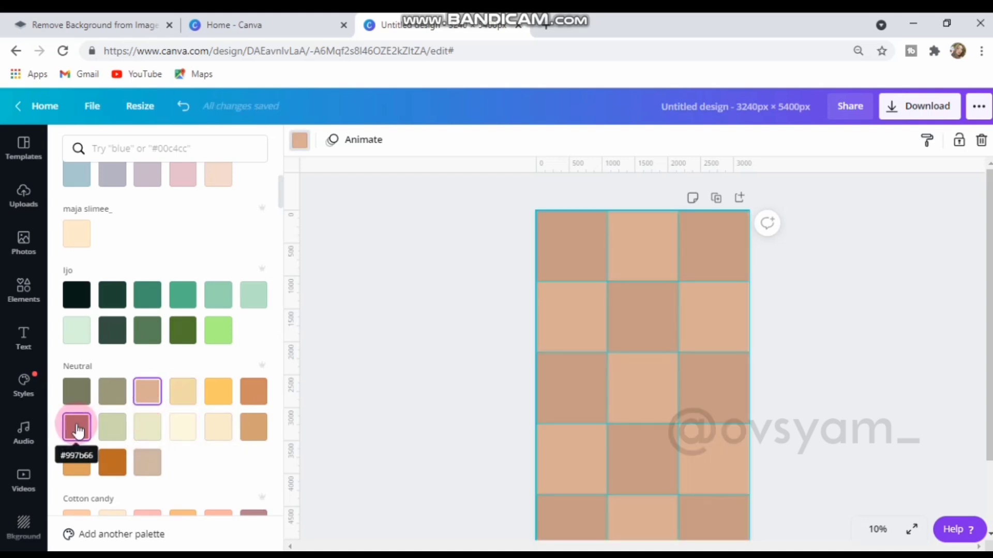
pyautogui.scroll(-3, 157, 456)
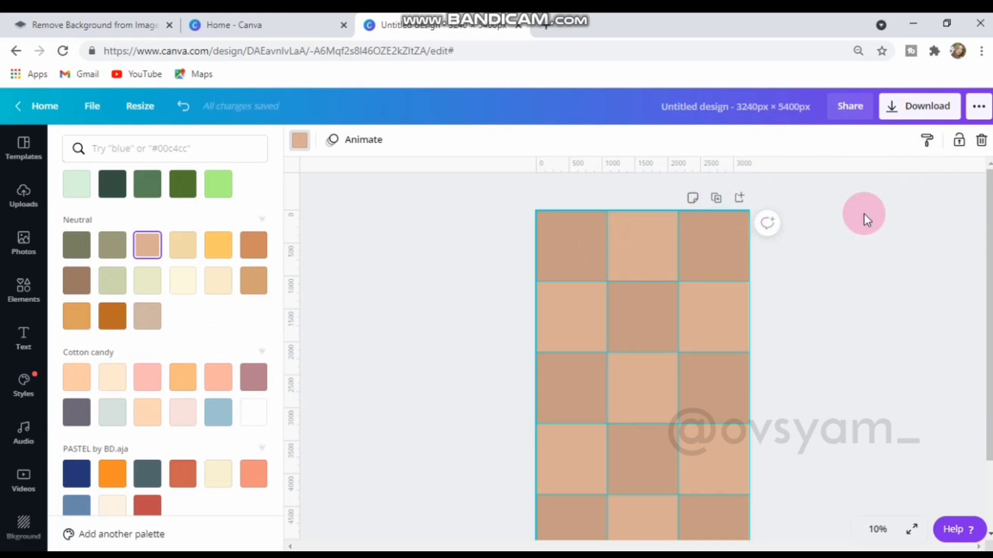
pyautogui.hotkey('ctrl', 'z')
# Upload the five removebg-preview cutout images of the models from the device's Downloads folder
pyautogui.click(23, 198)
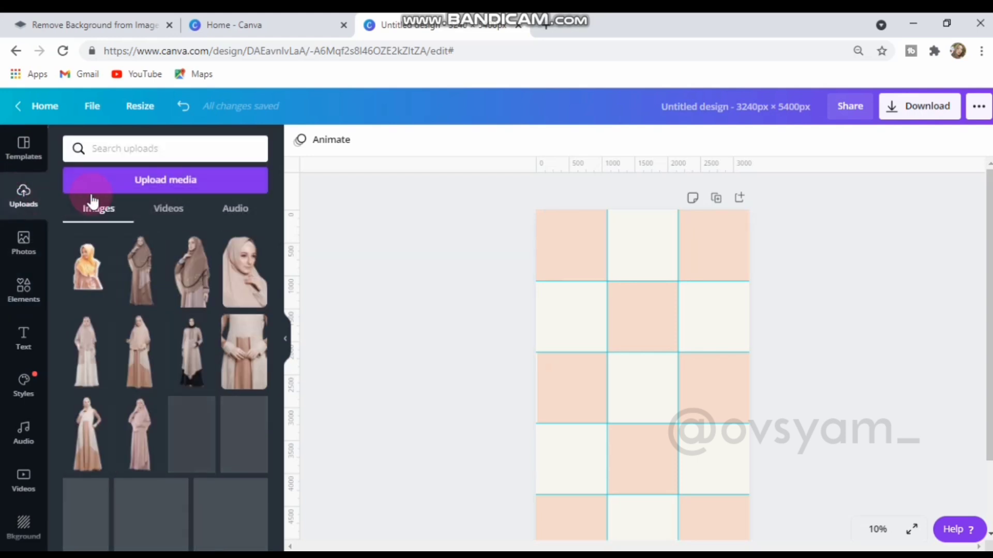
pyautogui.click(165, 181)
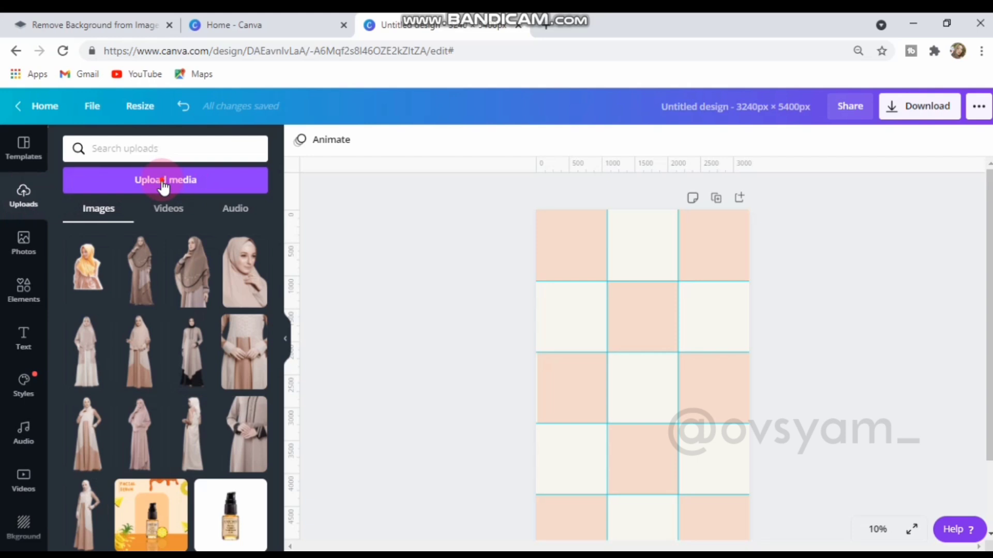
pyautogui.click(162, 180)
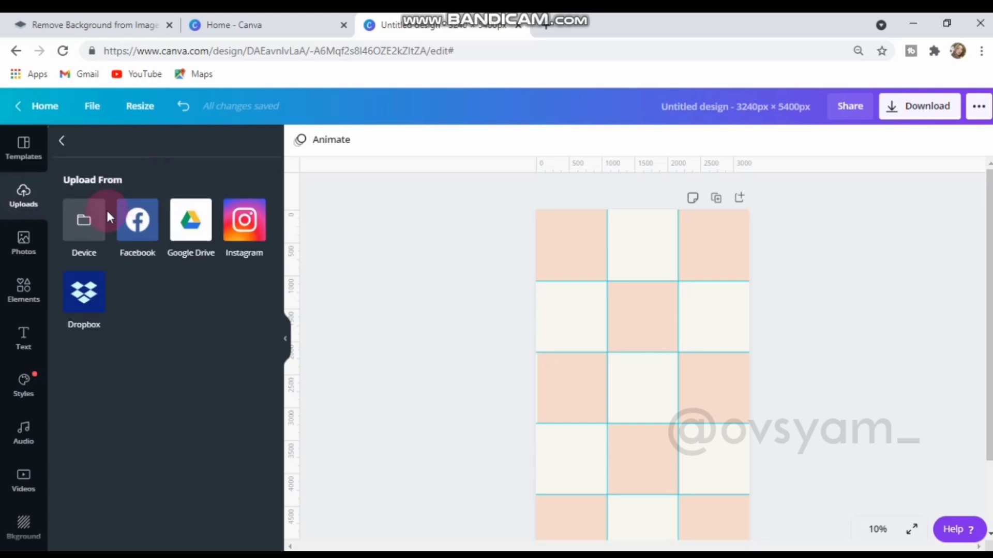
pyautogui.click(89, 227)
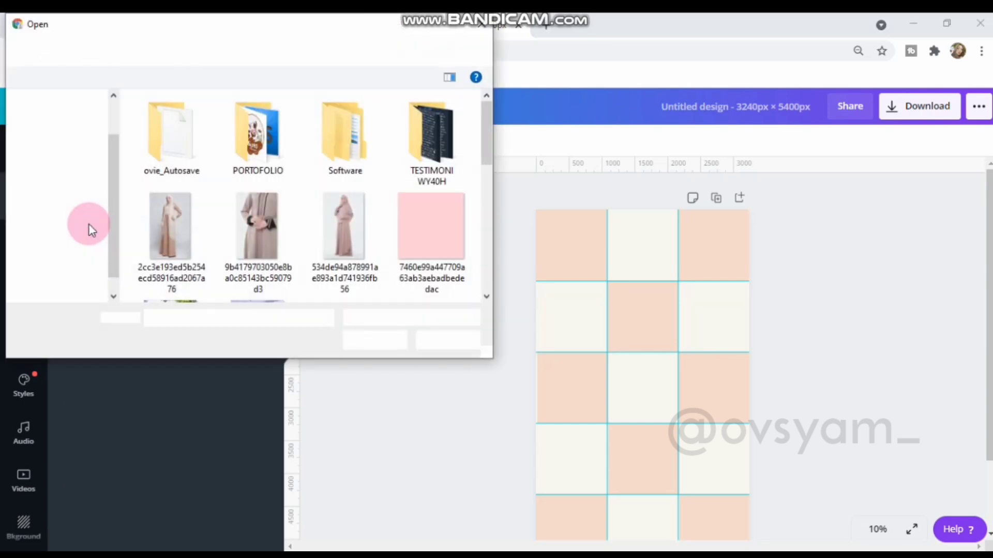
pyautogui.scroll(-1, 89, 225)
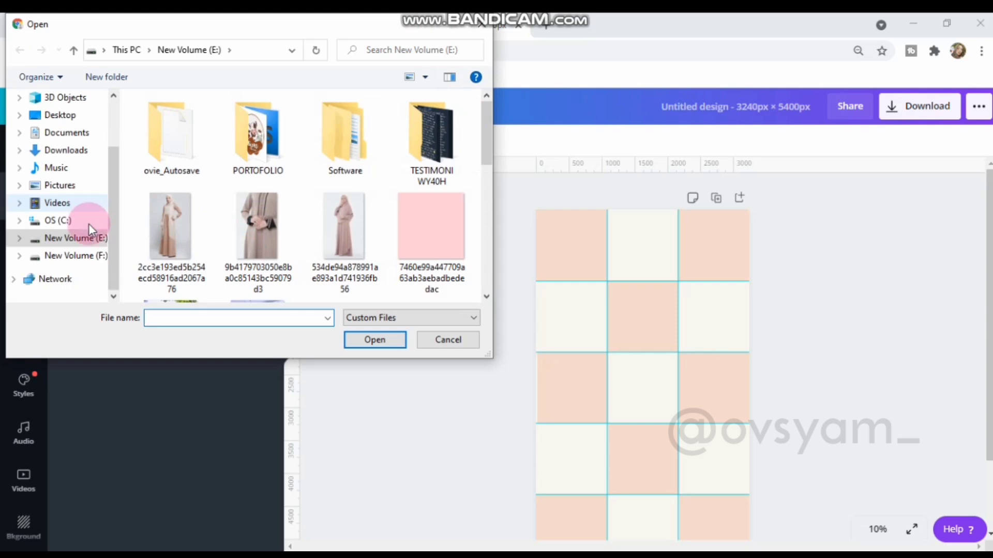
pyautogui.click(66, 151)
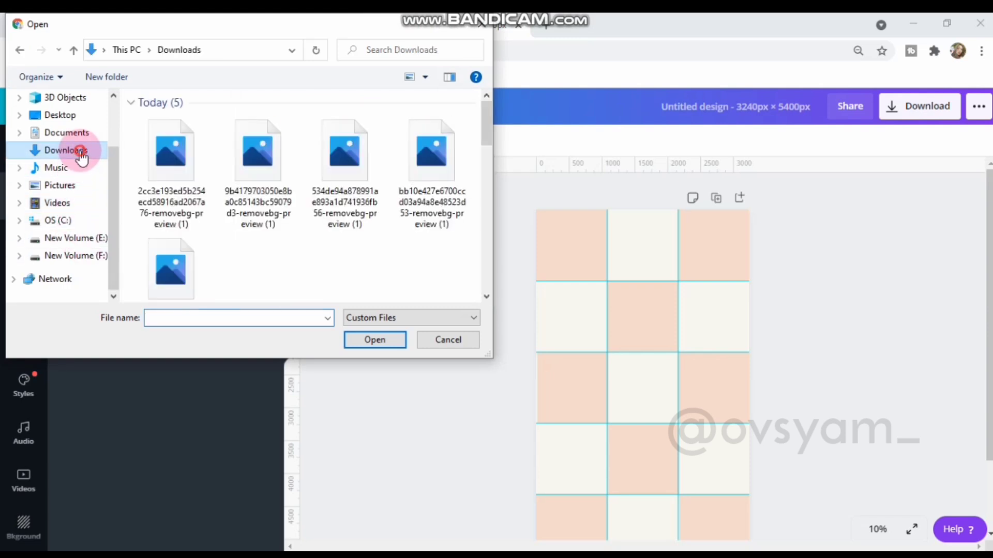
pyautogui.click(276, 150)
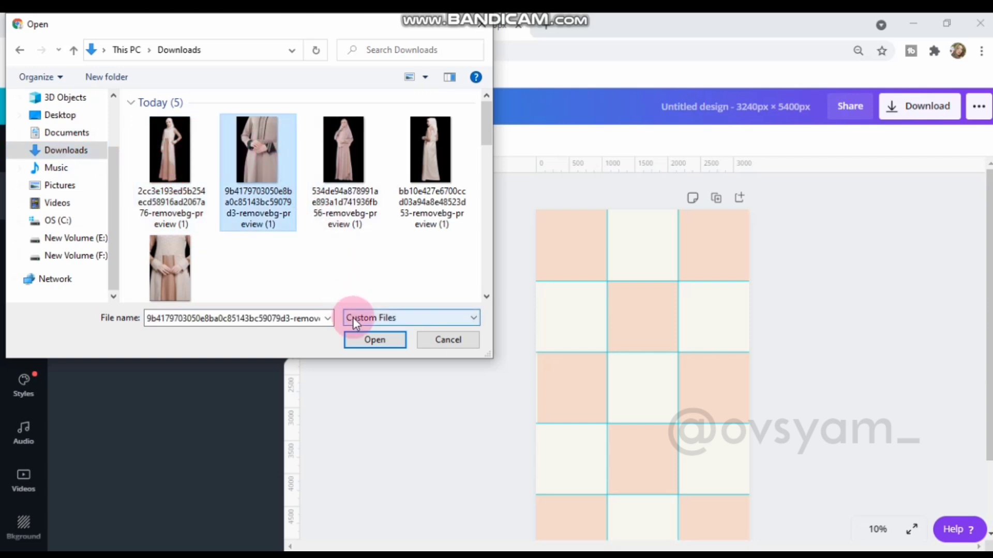
pyautogui.click(182, 163)
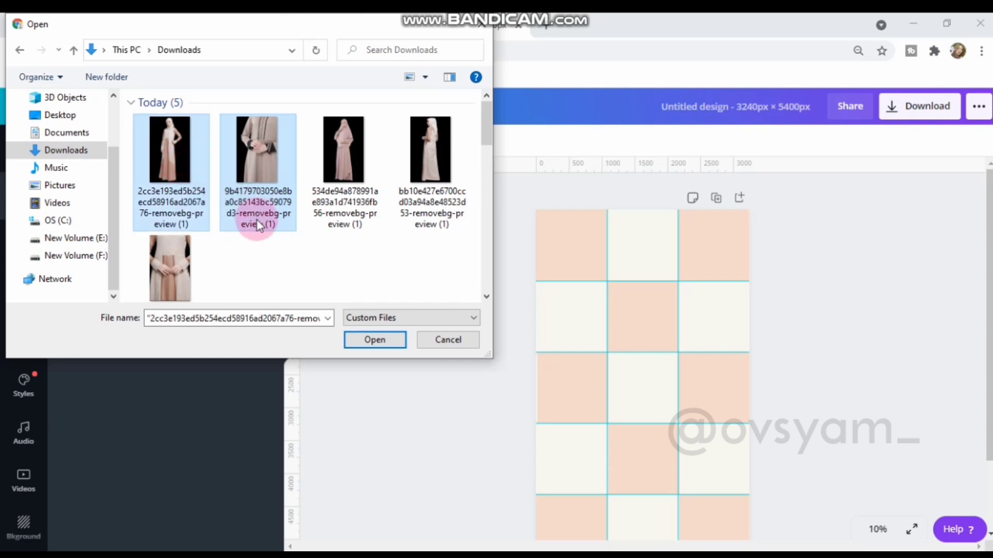
pyautogui.keyDown('shift'); pyautogui.click(185, 281); pyautogui.keyUp('shift')
pyautogui.click(375, 339)
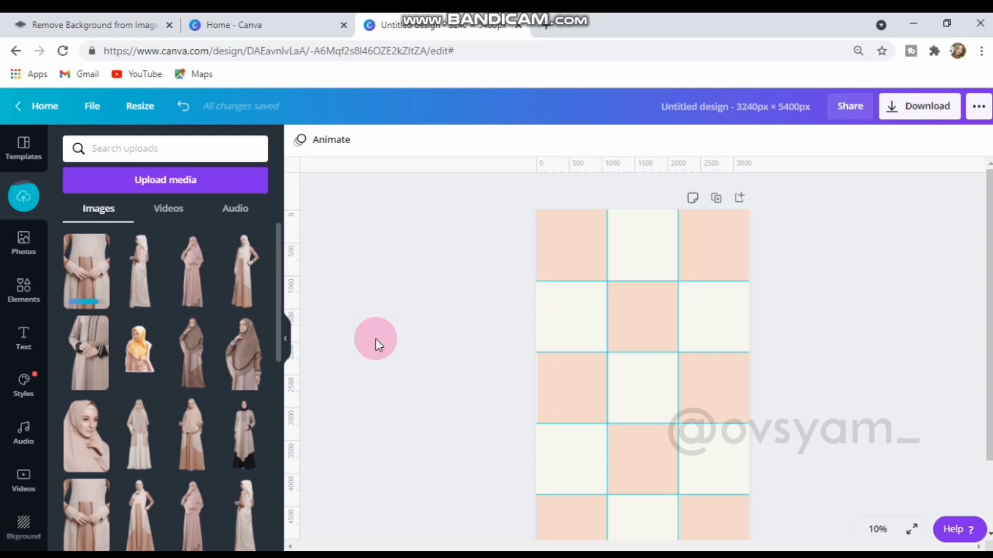
# Add the uploaded cutout of the black-hijab model and scale it down in the middle column of the fourth and fifth rows
pyautogui.scroll(-2, 244, 321)
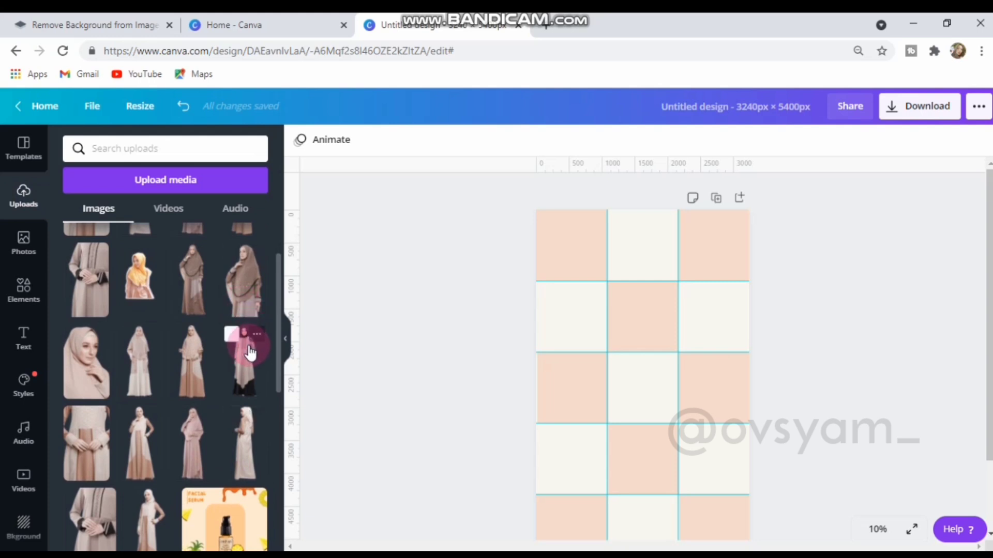
pyautogui.moveTo(250, 353); pyautogui.dragTo(627, 384)
pyautogui.scroll(-2, 627, 384)
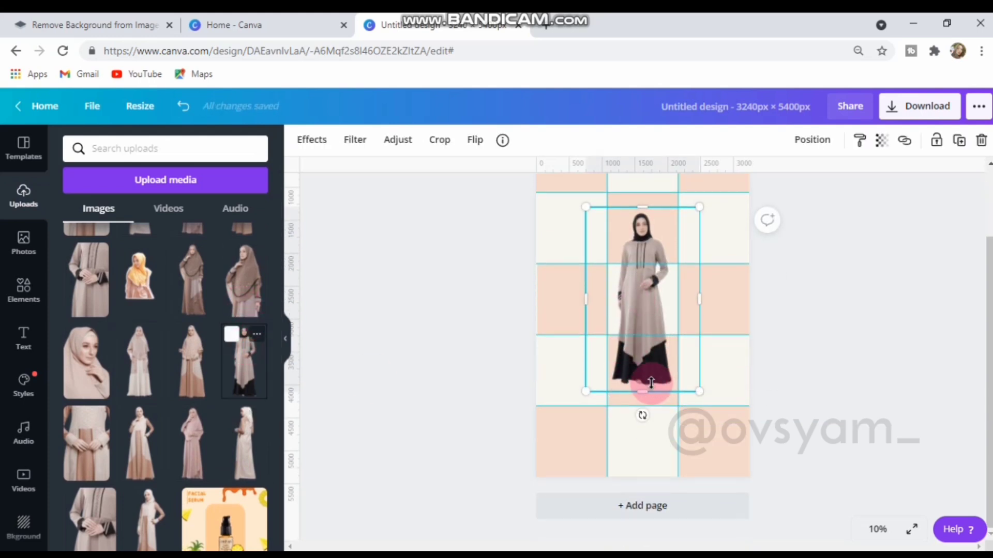
pyautogui.moveTo(684, 370); pyautogui.dragTo(673, 348)
pyautogui.moveTo(629, 292); pyautogui.dragTo(642, 411)
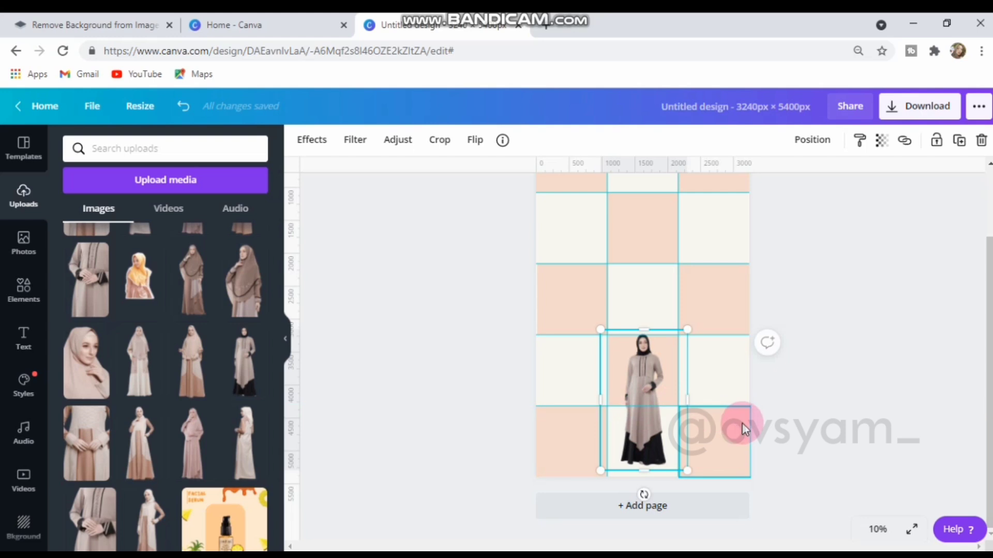
# Shrink the black-hijab cutout further and center it in the middle column just above the page's lower edge
pyautogui.scroll(3, 743, 429)
pyautogui.scroll(-3, 745, 413)
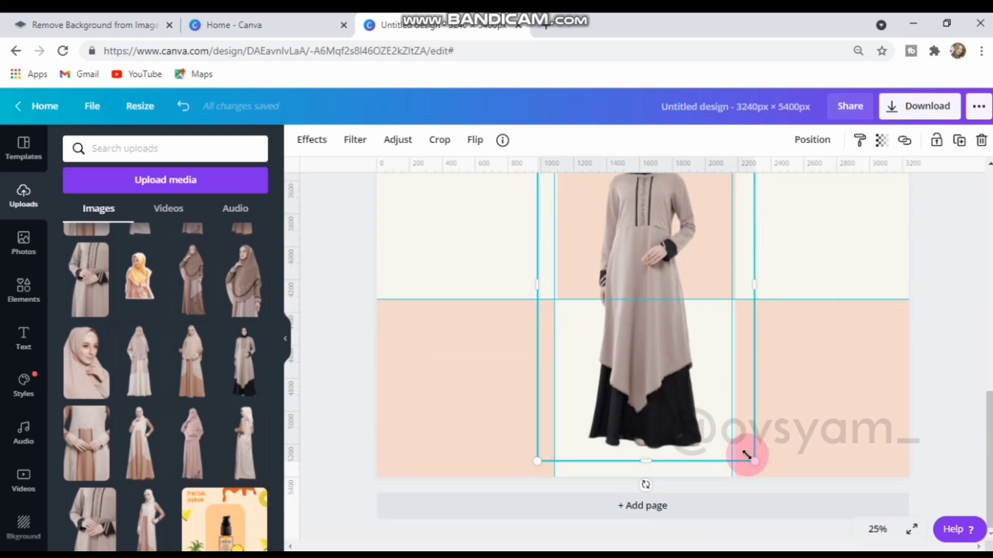
pyautogui.moveTo(750, 455); pyautogui.dragTo(700, 405)
pyautogui.moveTo(632, 344); pyautogui.dragTo(643, 405)
pyautogui.click(945, 327)
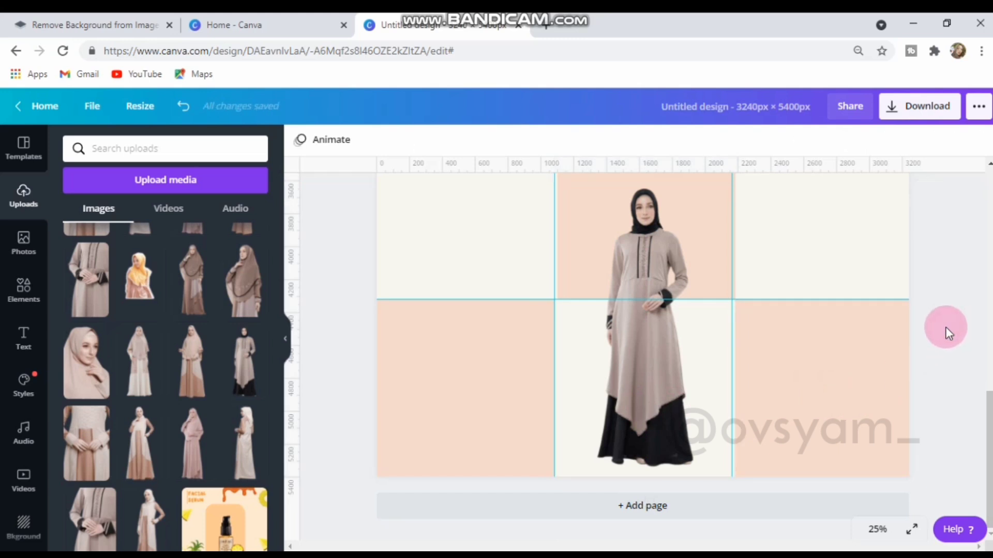
# Nudge the offset peach squares in the third, fourth and fifth rows flush with the guides
pyautogui.scroll(3, 946, 327)
pyautogui.click(655, 289)
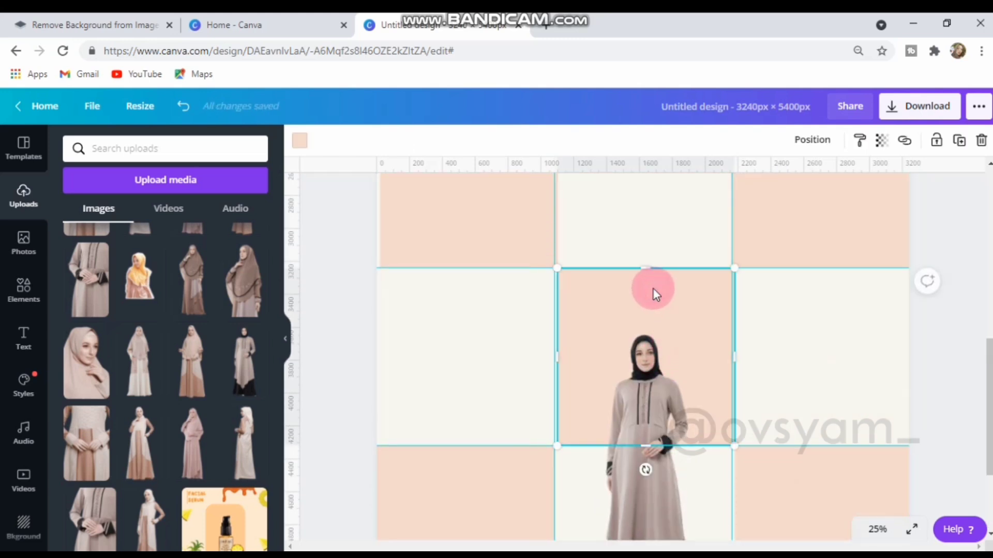
pyautogui.click(538, 239)
pyautogui.scroll(3, 528, 240)
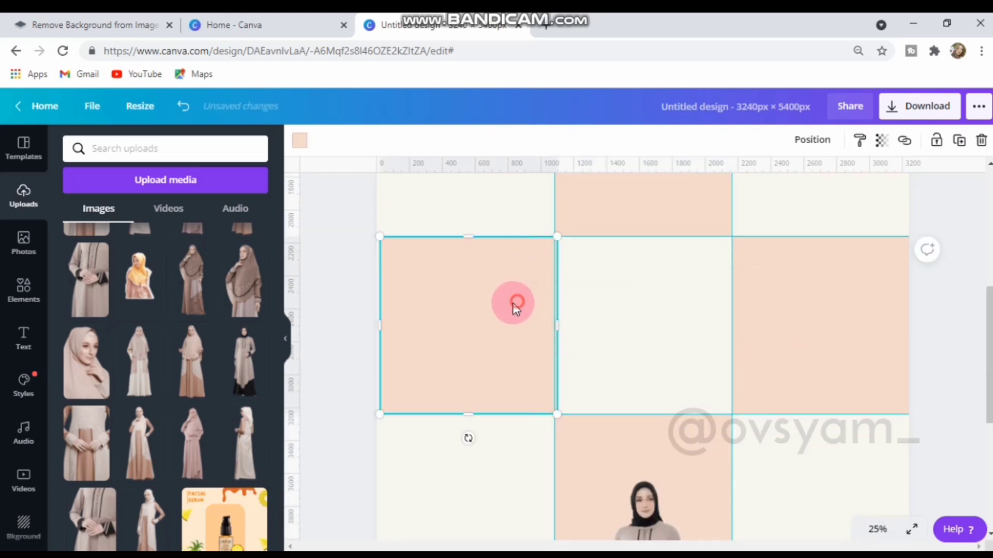
pyautogui.scroll(-6, 824, 324)
pyautogui.scroll(3, 823, 323)
pyautogui.scroll(-3, 822, 328)
pyautogui.click(814, 339)
pyautogui.scroll(1, 781, 274)
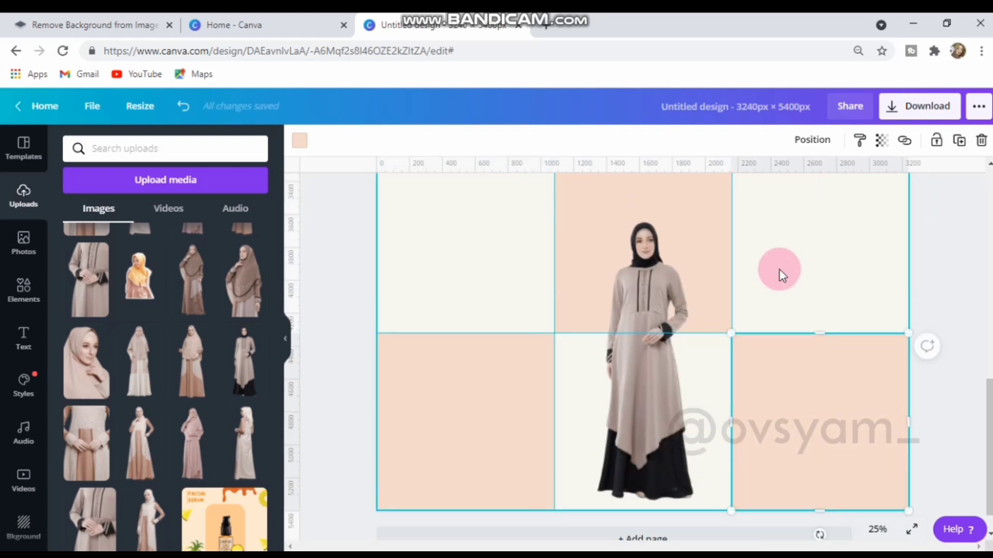
pyautogui.scroll(12, 780, 271)
pyautogui.scroll(-12, 780, 271)
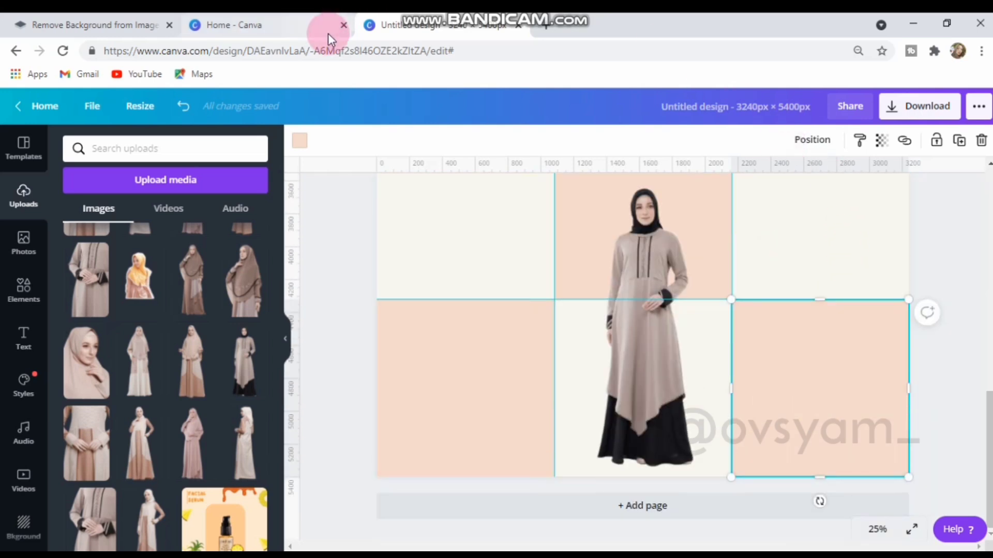
# Add the white-hijab model in the tan-paneled dress, scale her down and place her to the right of the black-hijab model
pyautogui.scroll(-2, 230, 409)
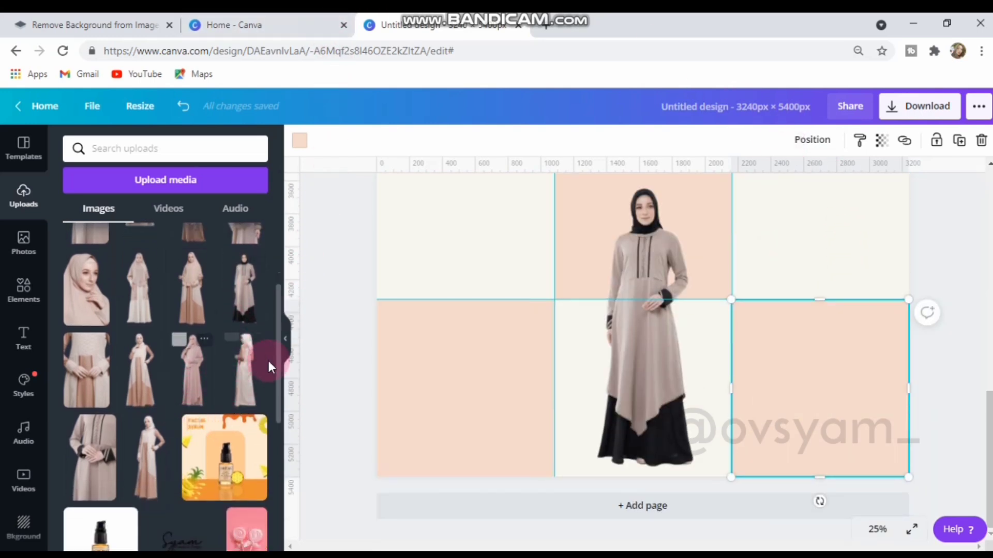
pyautogui.click(144, 383)
pyautogui.moveTo(684, 234); pyautogui.dragTo(558, 417)
pyautogui.moveTo(649, 422); pyautogui.dragTo(468, 295)
pyautogui.moveTo(487, 231); pyautogui.dragTo(765, 395)
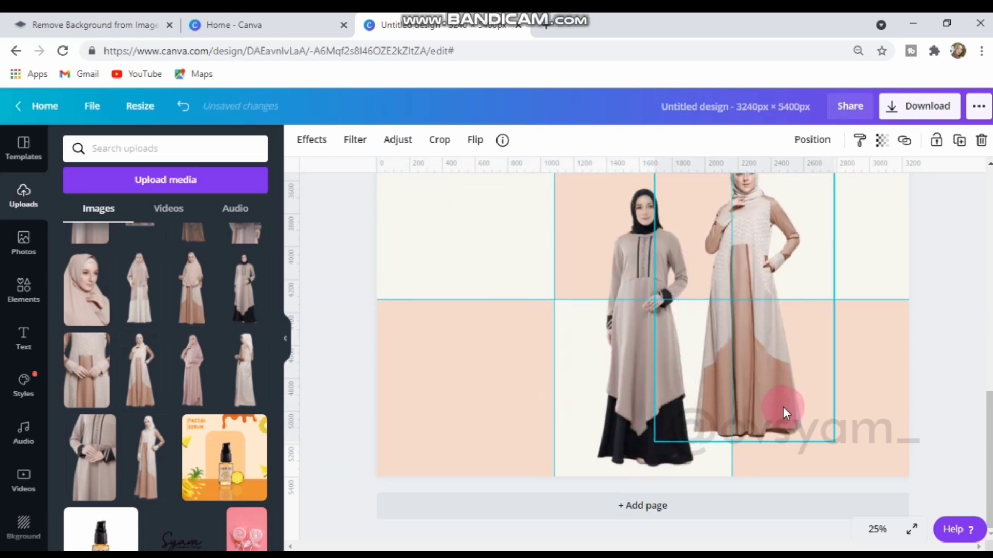
pyautogui.moveTo(834, 438); pyautogui.dragTo(796, 381)
pyautogui.moveTo(716, 313); pyautogui.dragTo(704, 368)
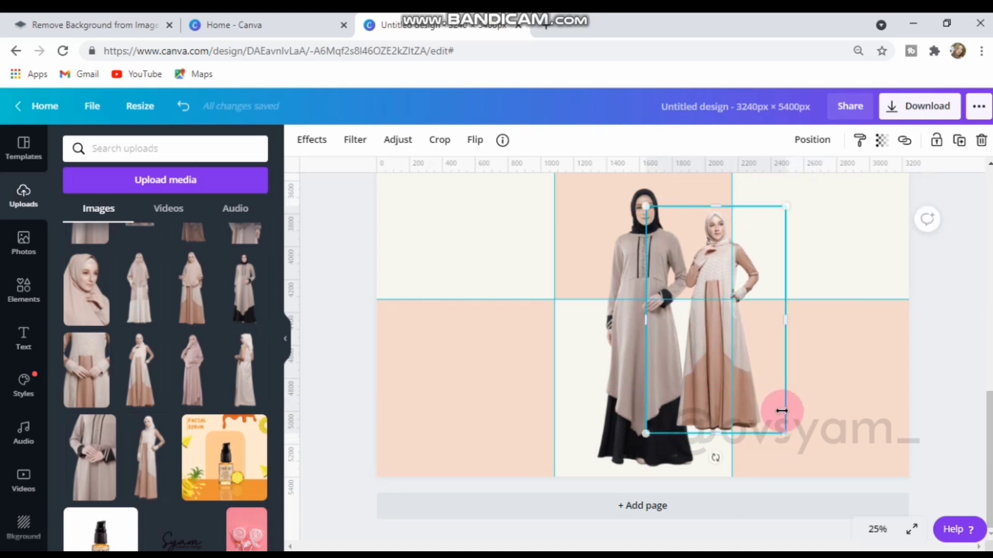
# Enlarge the white-hijab cutout to match the black-hijab model's height and adjust her position beside her
pyautogui.moveTo(796, 447); pyautogui.dragTo(804, 459)
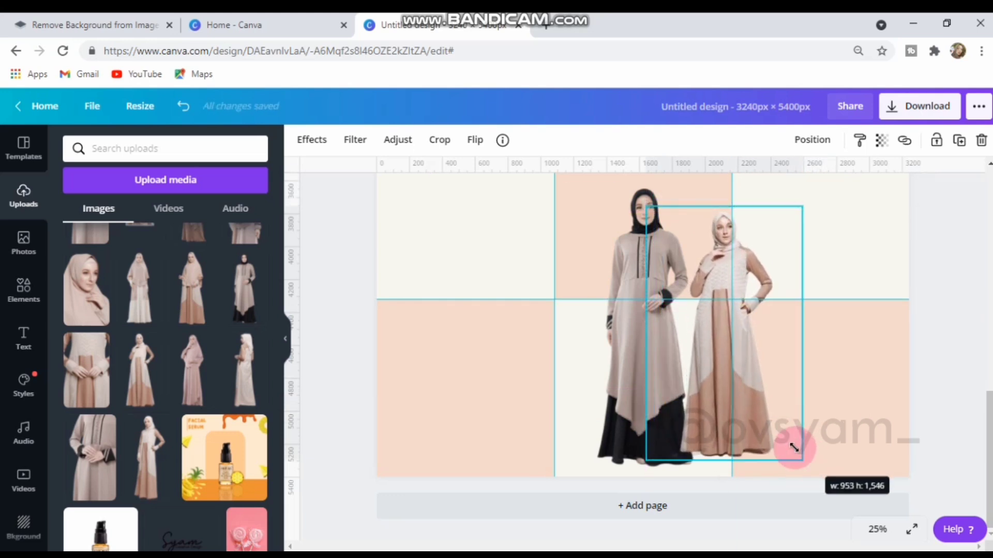
pyautogui.moveTo(712, 418); pyautogui.dragTo(711, 402)
pyautogui.moveTo(786, 451); pyautogui.dragTo(747, 431)
pyautogui.scroll(3, 757, 446)
pyautogui.scroll(-2, 755, 451)
# Send the white-hijab cutout backward behind the black-hijab model and shift it slightly closer to her
pyautogui.click(813, 140)
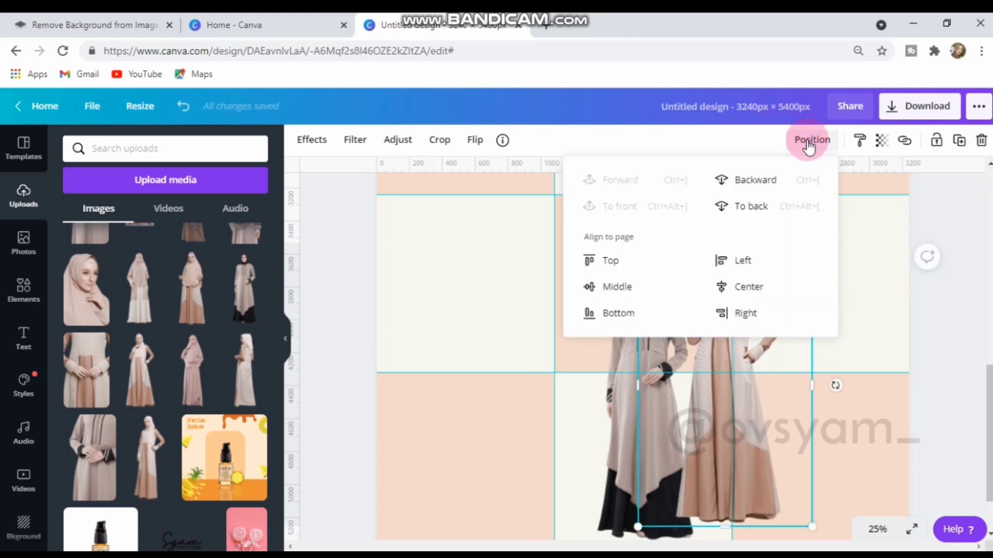
pyautogui.click(752, 179)
pyautogui.click(948, 310)
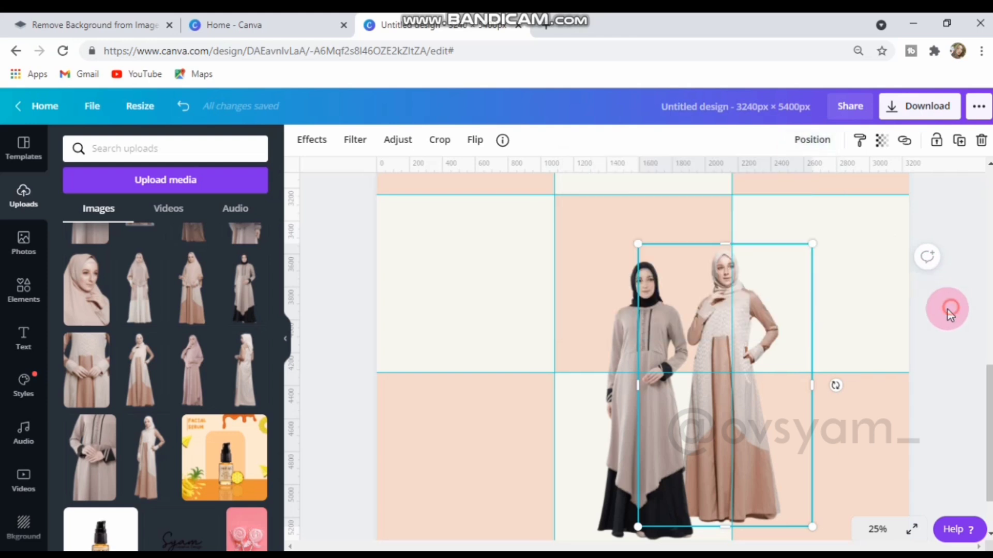
pyautogui.moveTo(754, 324); pyautogui.dragTo(755, 324)
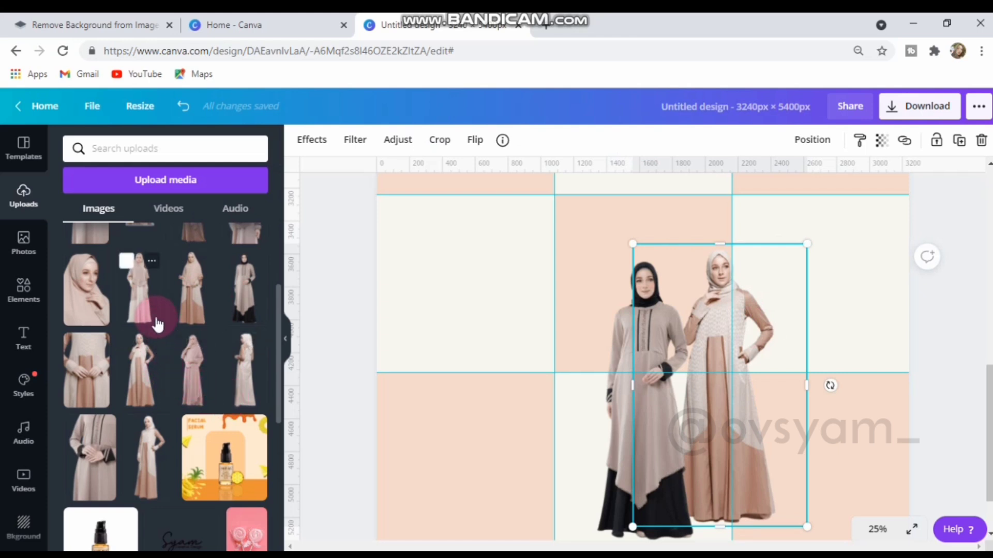
# Add the model in the long beige hijab and tan-paneled dress, scaling and placing her to the right of the white-hijab model
pyautogui.click(186, 292)
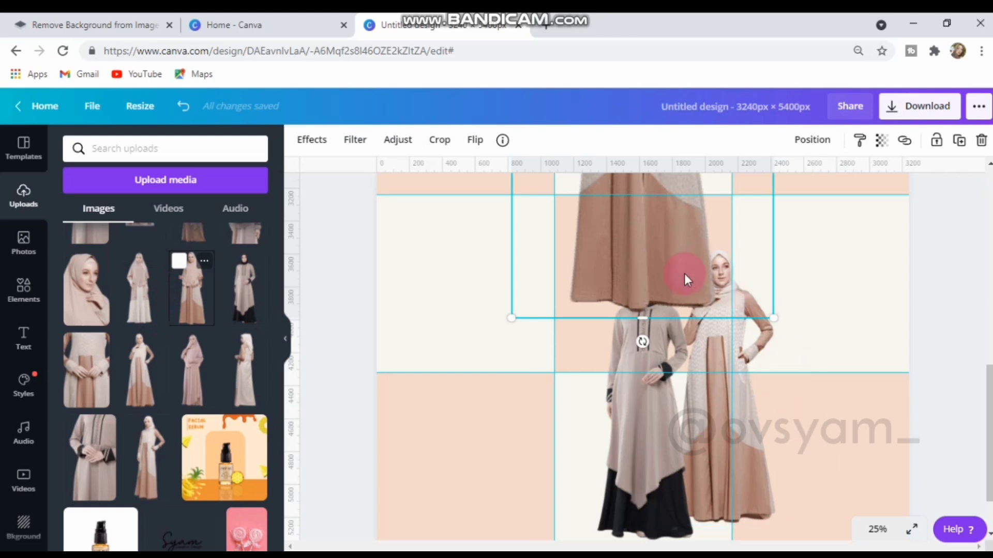
pyautogui.moveTo(633, 249); pyautogui.dragTo(522, 458)
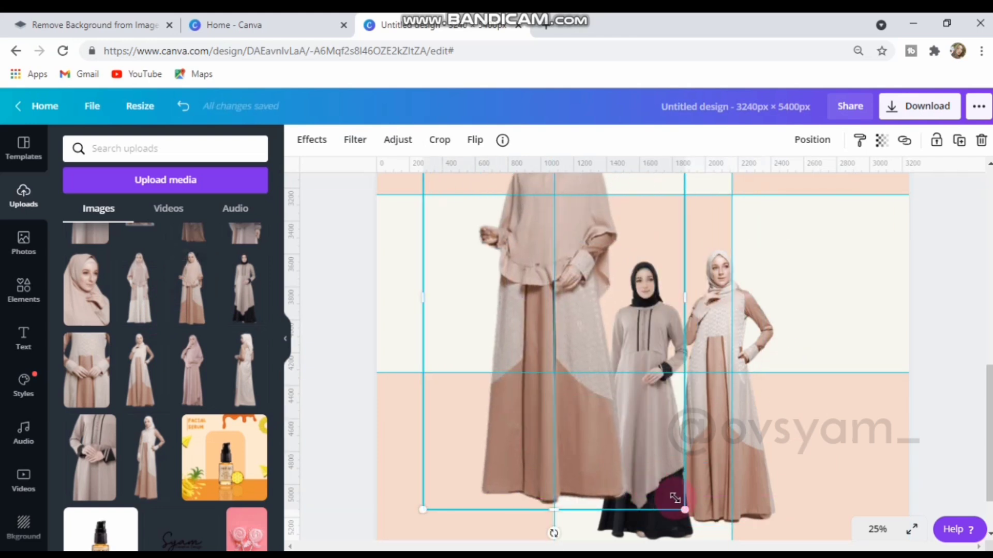
pyautogui.moveTo(690, 509); pyautogui.dragTo(565, 320)
pyautogui.moveTo(509, 251); pyautogui.dragTo(798, 399)
pyautogui.moveTo(854, 468); pyautogui.dragTo(874, 494)
pyautogui.moveTo(808, 466); pyautogui.dragTo(804, 491)
pyautogui.moveTo(876, 264); pyautogui.dragTo(883, 255)
pyautogui.moveTo(814, 439); pyautogui.dragTo(810, 418)
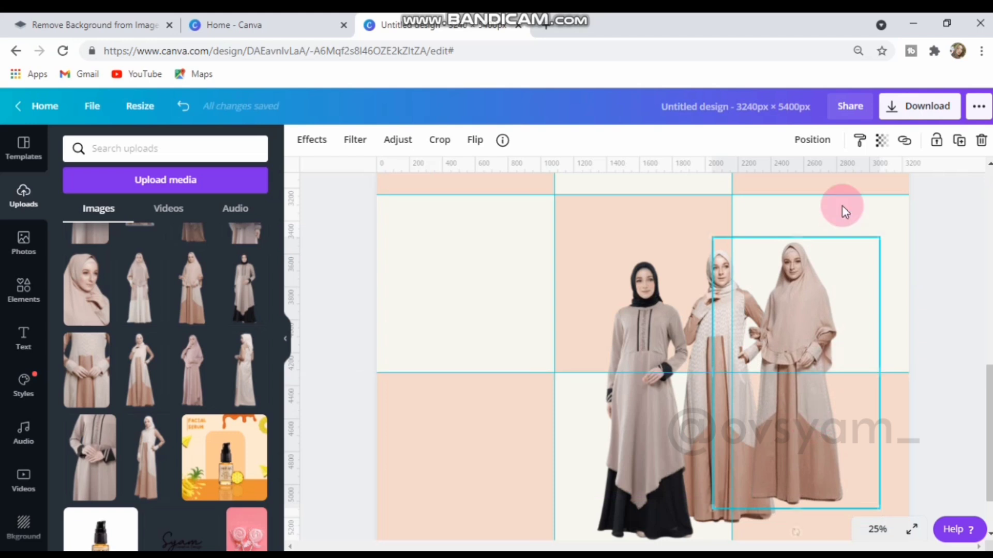
# Send the long-beige-hijab cutout backward behind the white-hijab model and move it slightly closer to the group
pyautogui.click(812, 139)
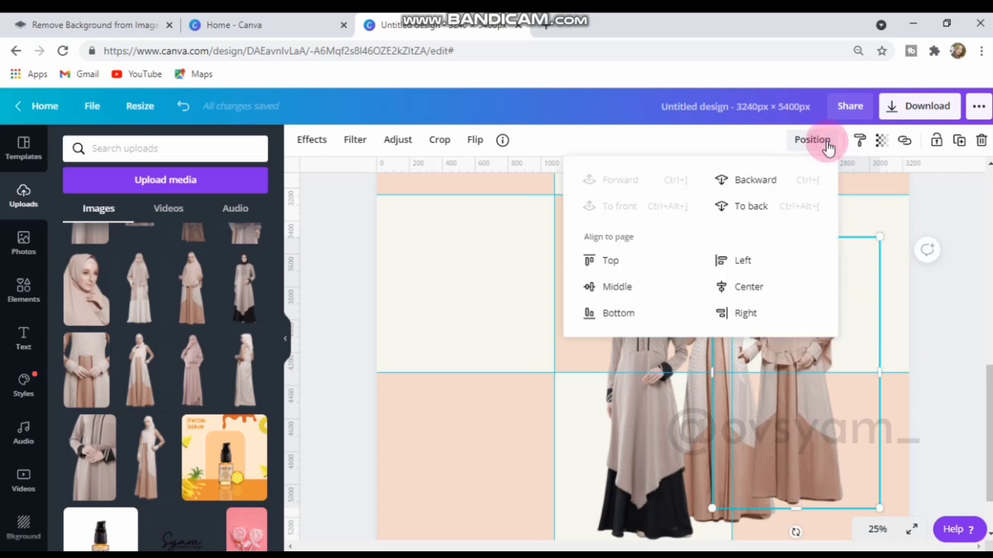
pyautogui.click(759, 182)
pyautogui.moveTo(793, 413); pyautogui.dragTo(793, 414)
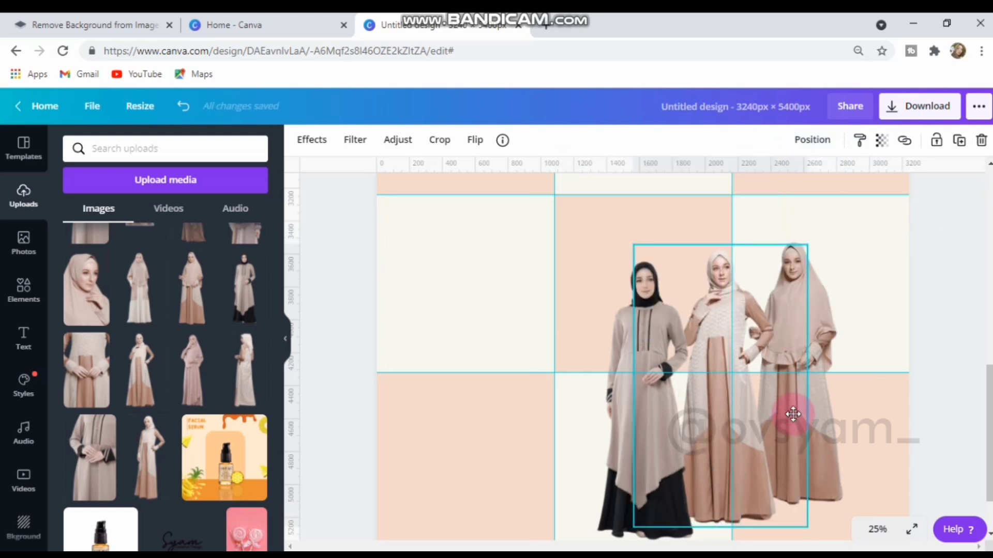
pyautogui.moveTo(824, 334); pyautogui.dragTo(815, 317)
pyautogui.click(866, 475)
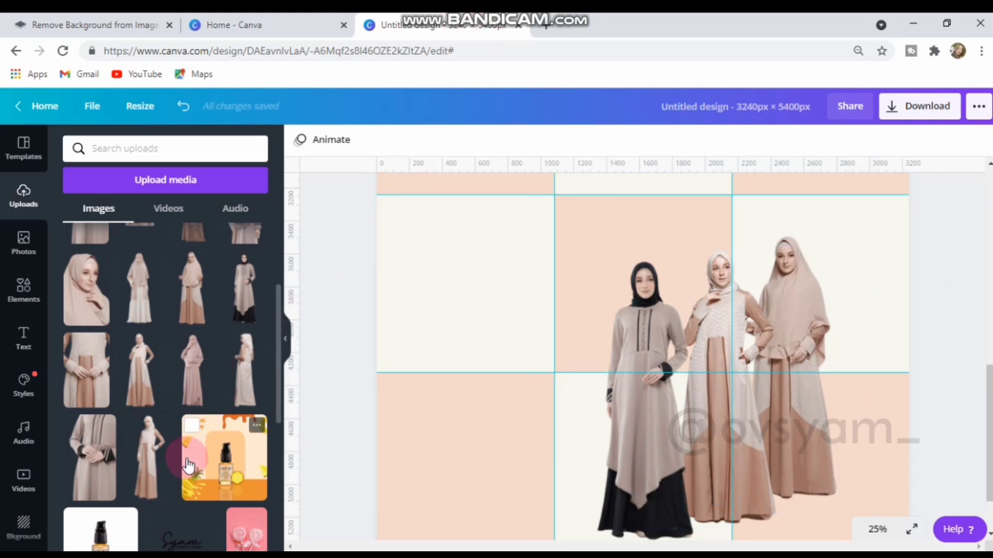
# Add the long-hijab model with the white skirt, scale her down and place her to the left of the black-hijab model
pyautogui.click(194, 393)
pyautogui.click(129, 269)
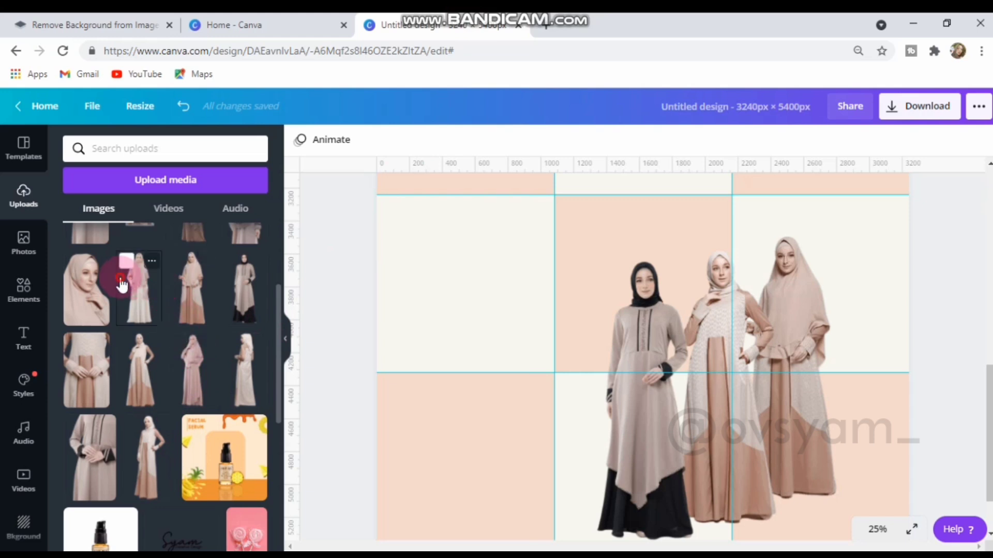
pyautogui.moveTo(608, 271); pyautogui.dragTo(514, 431)
pyautogui.moveTo(692, 491); pyautogui.dragTo(600, 348)
pyautogui.moveTo(525, 269); pyautogui.dragTo(533, 413)
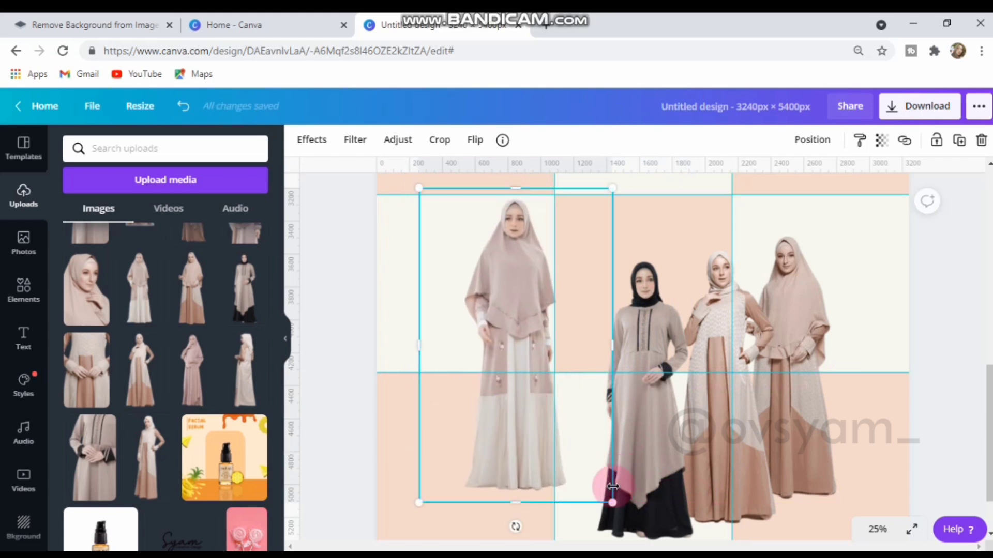
pyautogui.moveTo(614, 501); pyautogui.dragTo(589, 481)
pyautogui.moveTo(526, 435); pyautogui.dragTo(579, 447)
# Send the white-skirt cutout backward behind the black-hijab model and shift it slightly toward her
pyautogui.click(831, 178)
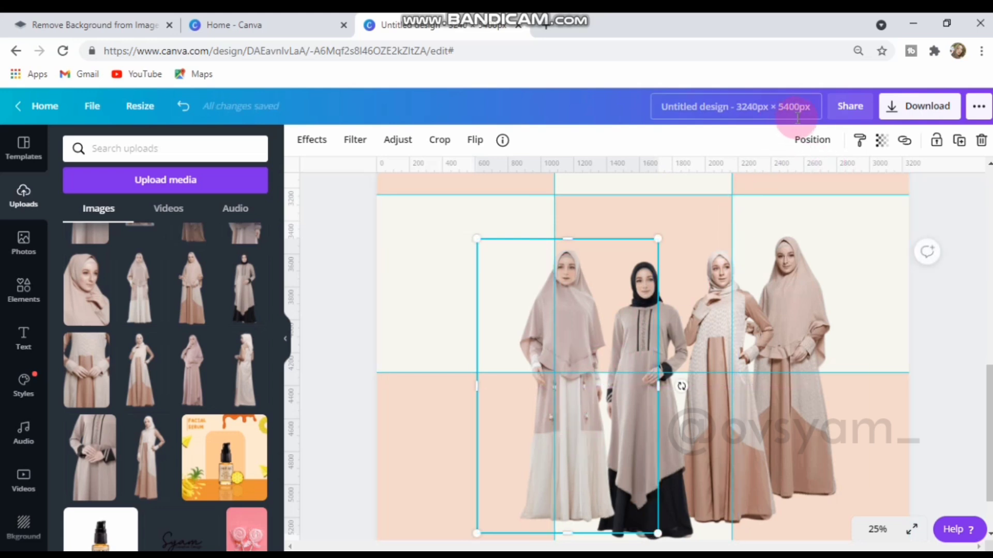
pyautogui.click(810, 139)
pyautogui.click(753, 181)
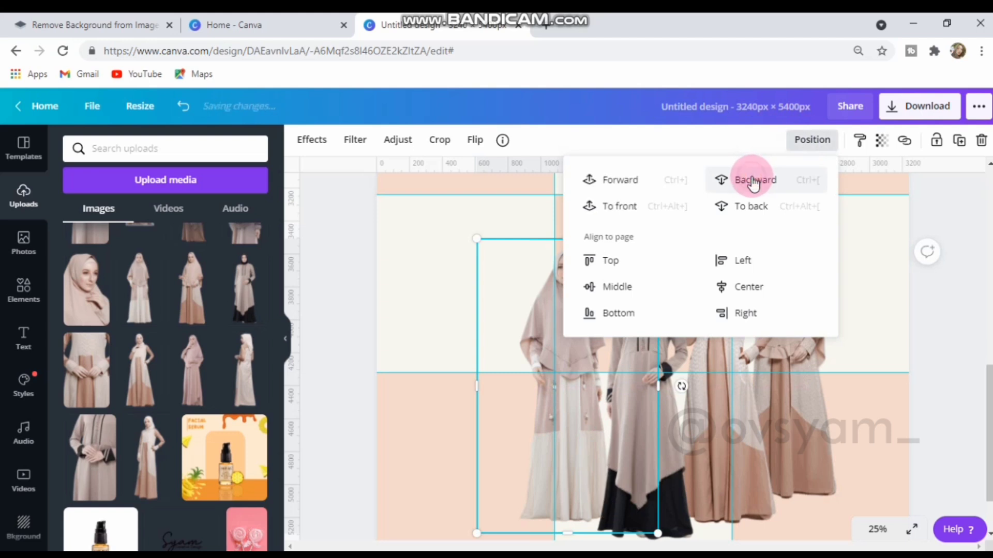
pyautogui.click(612, 318)
pyautogui.click(529, 306)
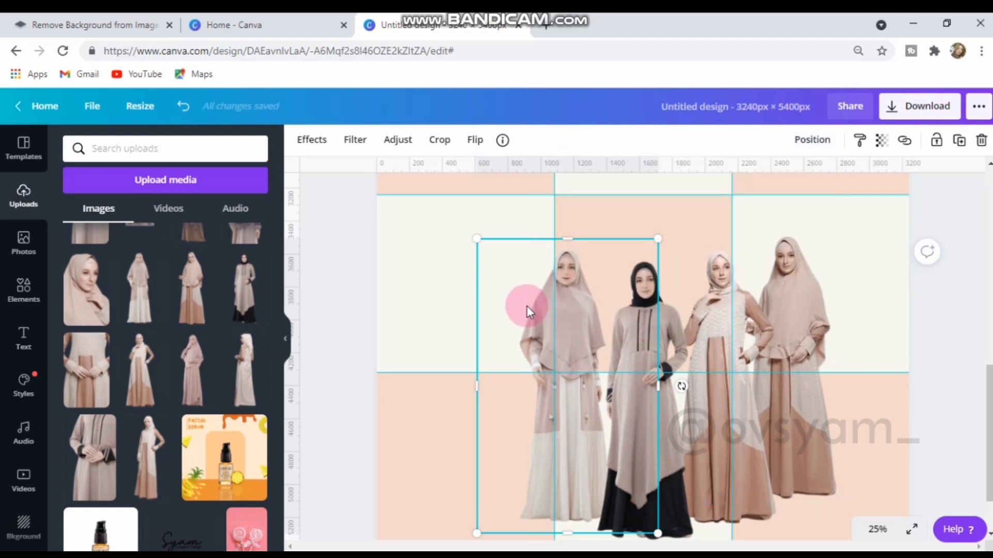
pyautogui.moveTo(519, 312); pyautogui.dragTo(523, 308)
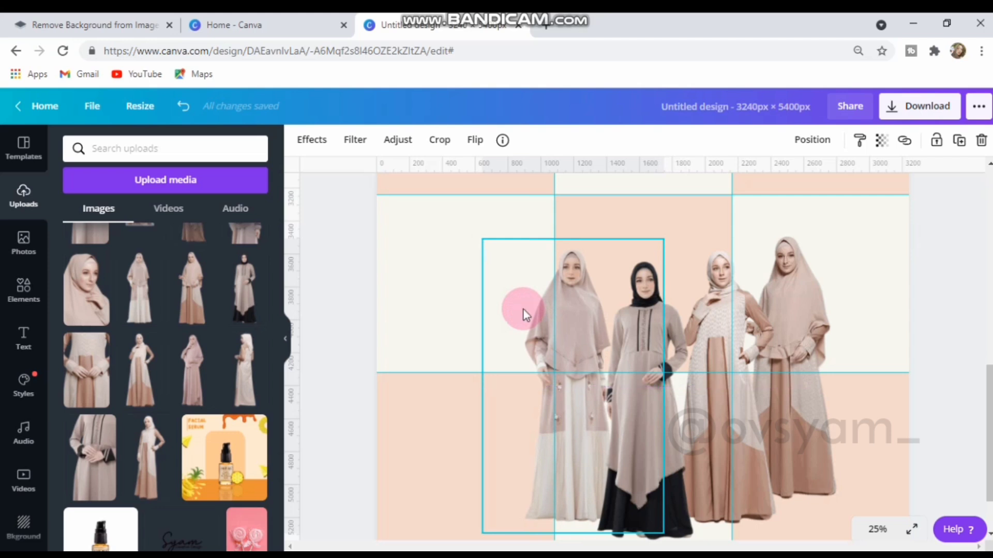
pyautogui.moveTo(523, 309); pyautogui.dragTo(524, 309)
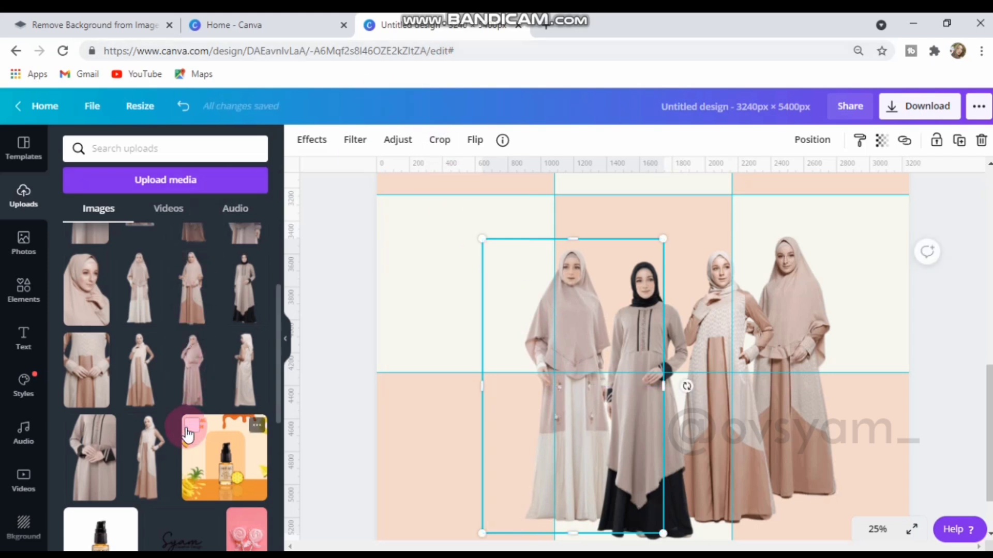
# Add the cutout of the model in the pink dress and scale it down at the far left of the group
pyautogui.scroll(2, 188, 436)
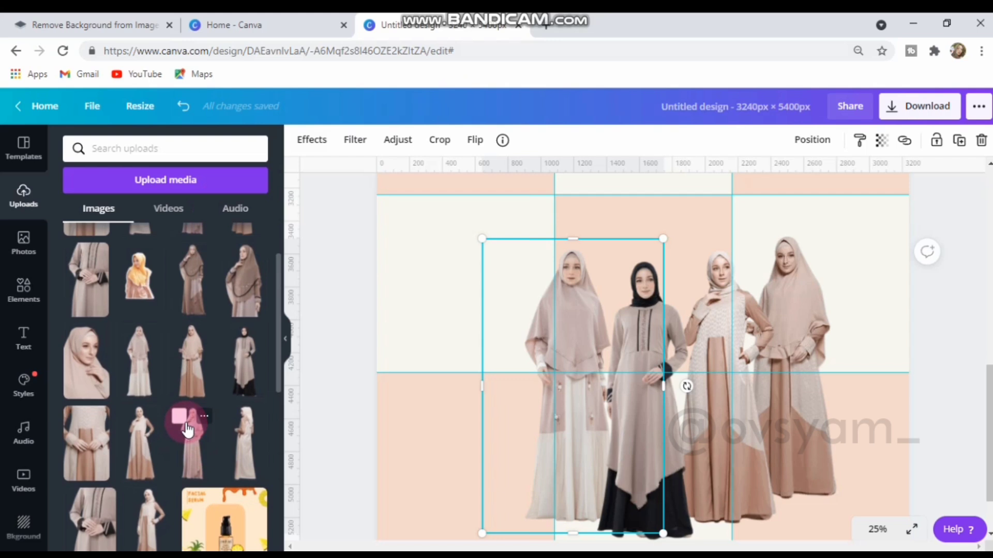
pyautogui.scroll(2, 187, 430)
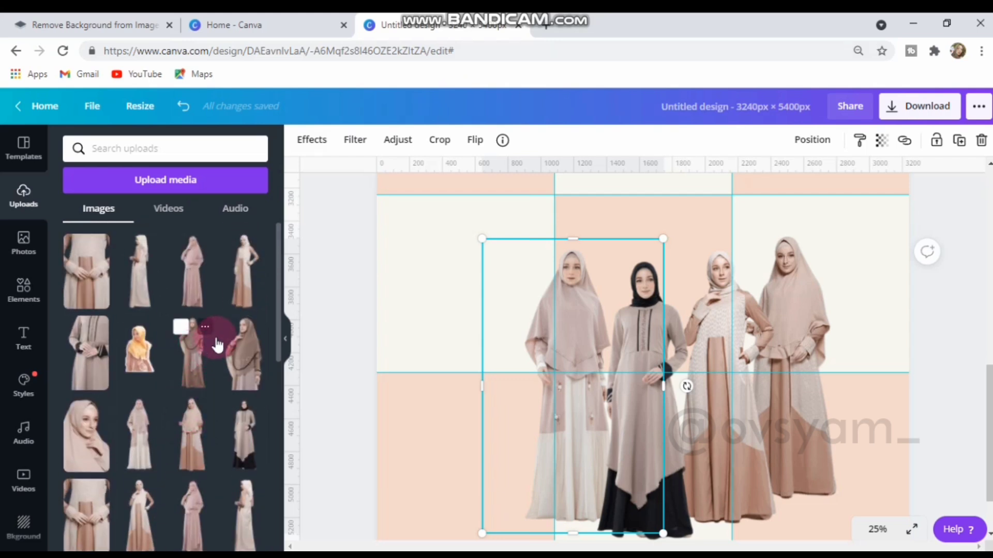
pyautogui.moveTo(195, 272); pyautogui.dragTo(568, 464)
pyautogui.moveTo(639, 497); pyautogui.dragTo(536, 332)
pyautogui.moveTo(459, 269); pyautogui.dragTo(498, 443)
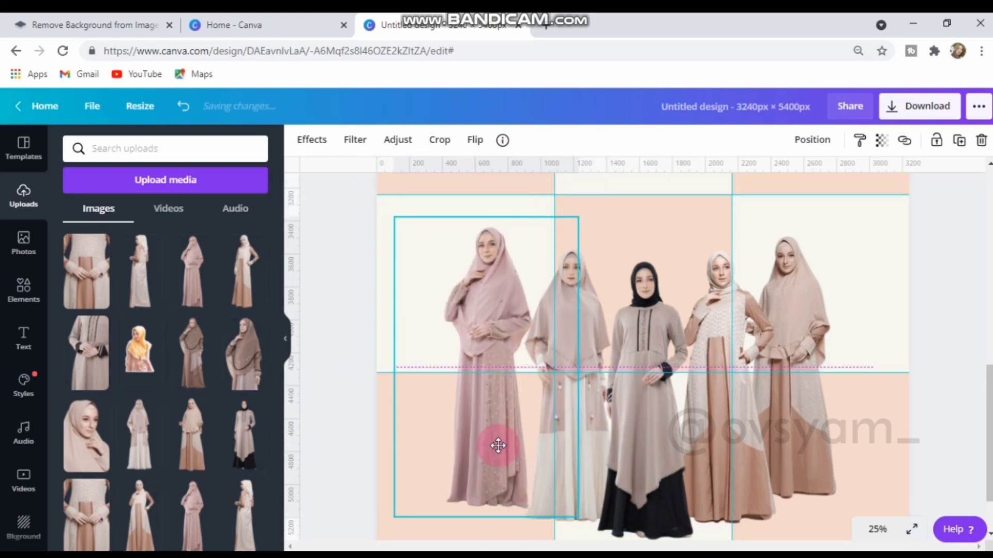
# Flip the pink-dress cutout horizontally and tuck it against the white-skirt model, one layer backward
pyautogui.click(479, 146)
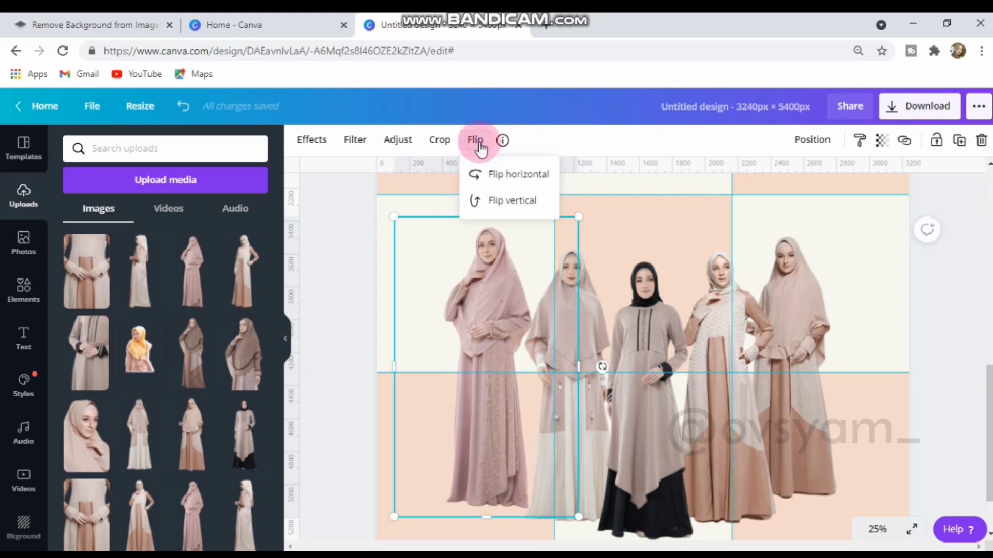
pyautogui.click(502, 175)
pyautogui.moveTo(487, 316); pyautogui.dragTo(554, 337)
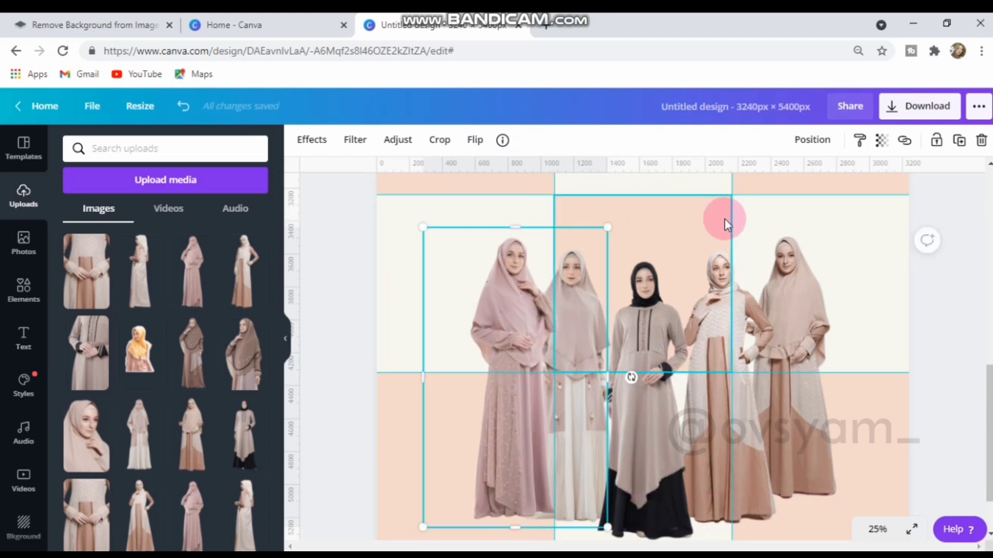
pyautogui.click(810, 150)
pyautogui.click(757, 181)
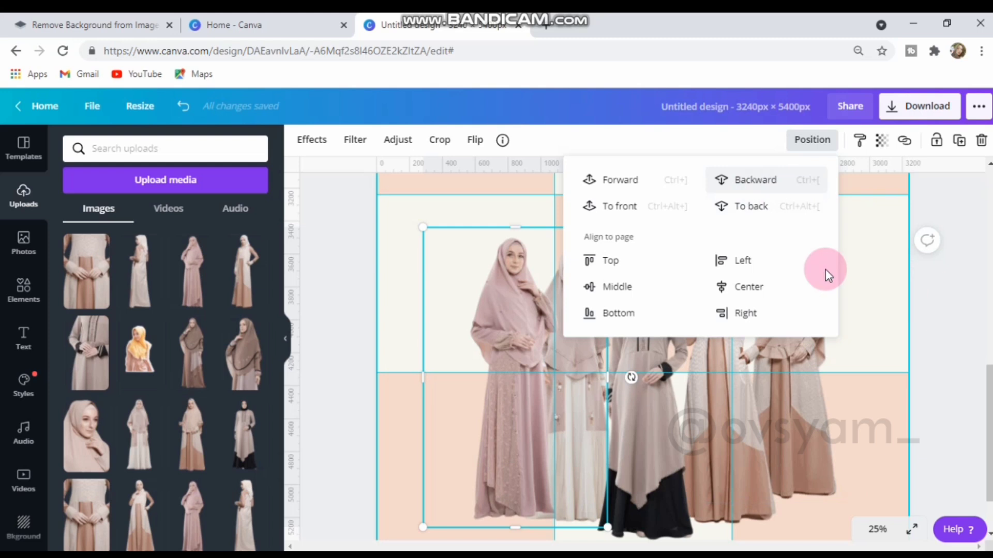
# Send the pink-dress cutout one layer further backward and shift it slightly outward from the white-skirt model
pyautogui.click(743, 185)
pyautogui.click(943, 331)
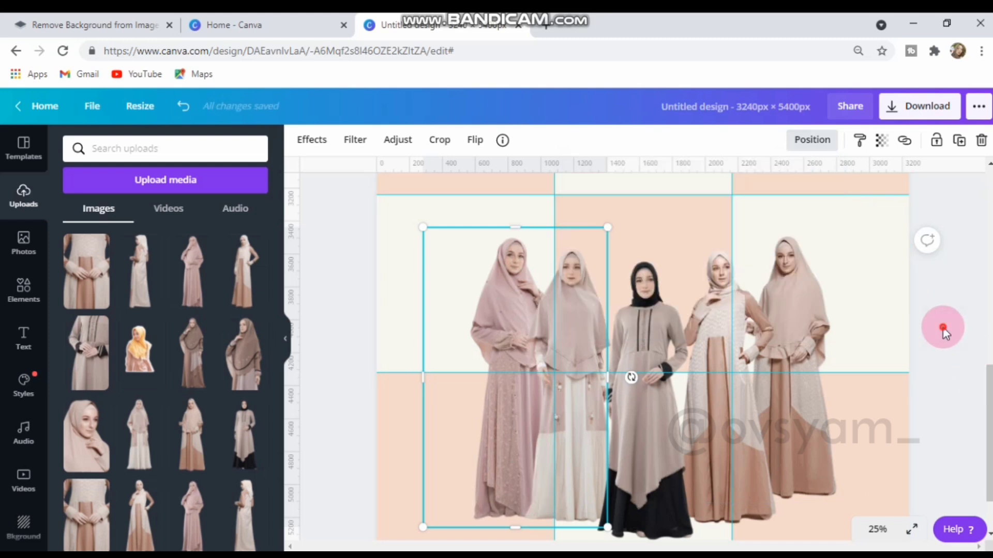
pyautogui.click(472, 294)
pyautogui.moveTo(455, 290)
pyautogui.mouseDown()
pyautogui.moveTo(468, 286)
pyautogui.moveTo(444, 290)
pyautogui.mouseUp()
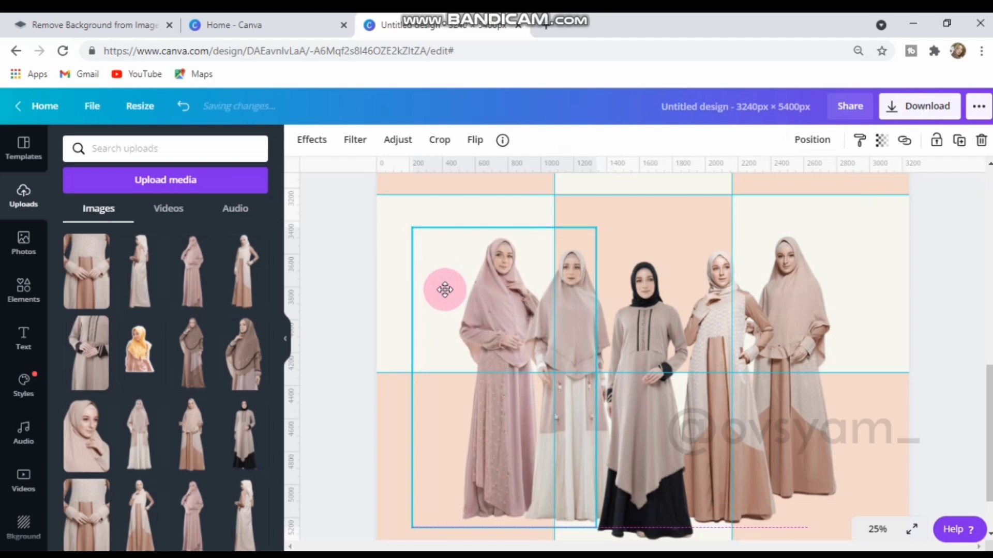
# Scale the black-hijab cutout down to about 964 x 1,564 px and center it horizontally near the page's lower edge
pyautogui.scroll(-3, 688, 353)
pyautogui.scroll(3, 688, 353)
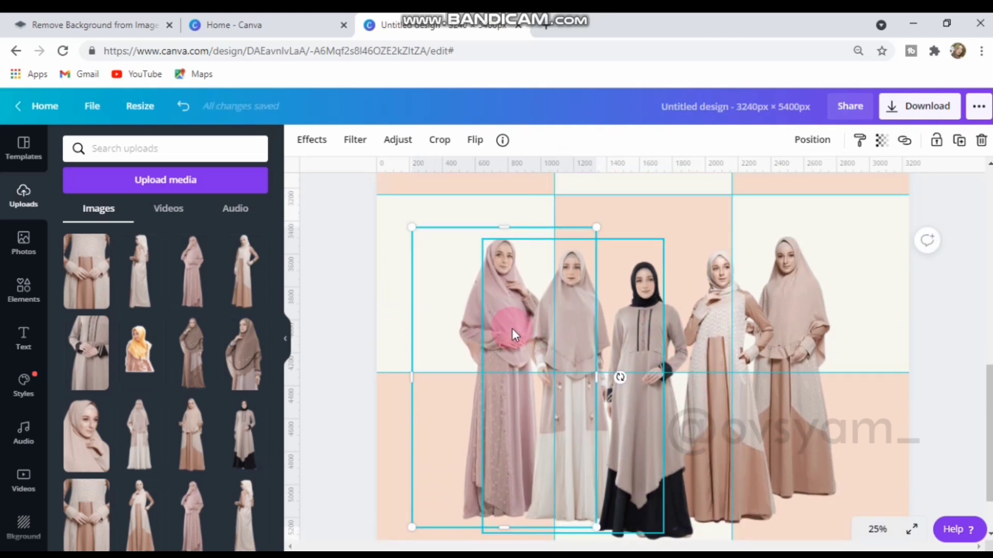
pyautogui.scroll(3, 693, 385)
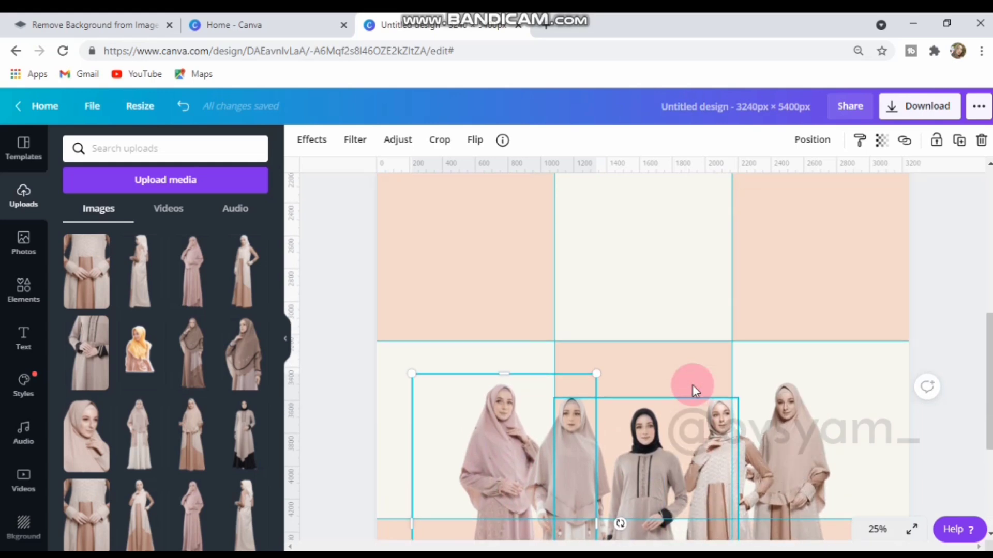
pyautogui.scroll(-4, 693, 385)
pyautogui.click(730, 432)
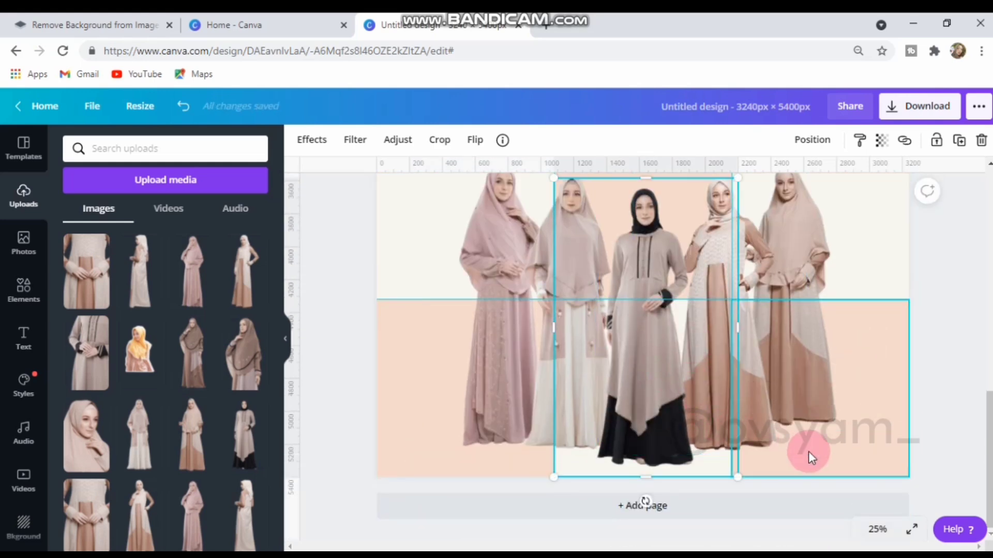
pyautogui.keyDown('ctrl'); pyautogui.scroll(-3, 808, 451); pyautogui.keyUp('ctrl')
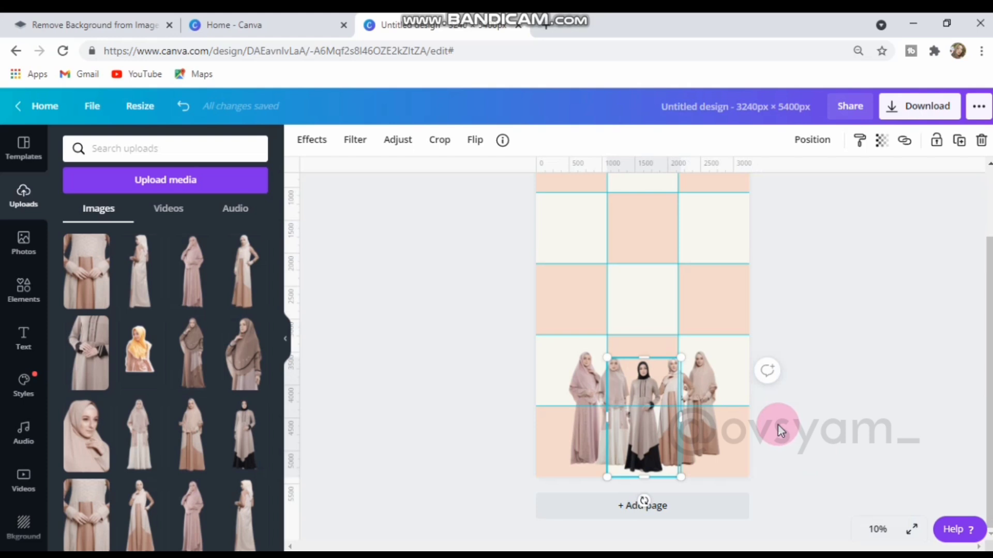
pyautogui.keyDown('ctrl'); pyautogui.scroll(3, 778, 426); pyautogui.keyUp('ctrl')
pyautogui.scroll(-5, 749, 409)
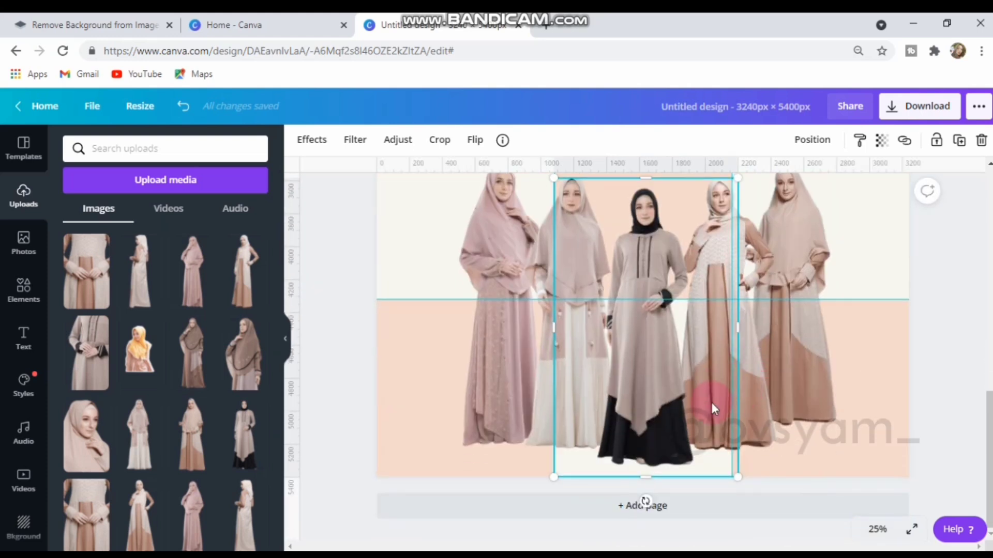
pyautogui.moveTo(733, 462); pyautogui.dragTo(707, 423)
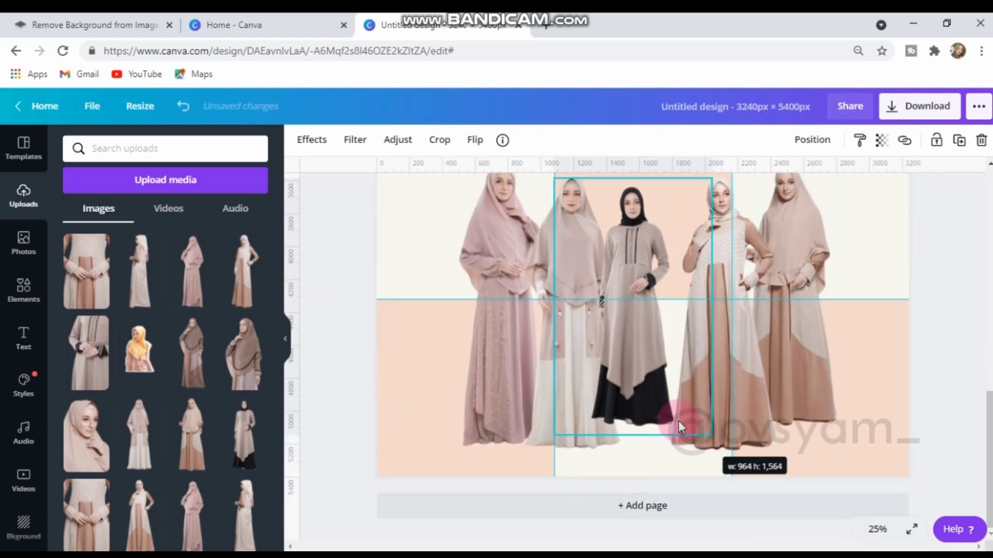
pyautogui.moveTo(637, 368); pyautogui.dragTo(647, 401)
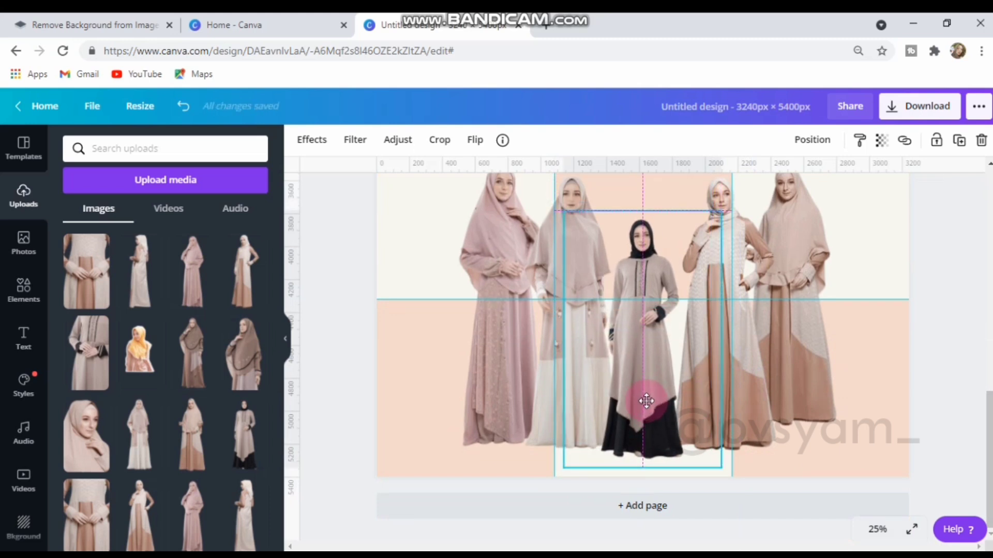
# Scale down the white-hijab cutout in the brown-paneled dress and tuck it close beside the black-hijab model
pyautogui.scroll(2, 664, 400)
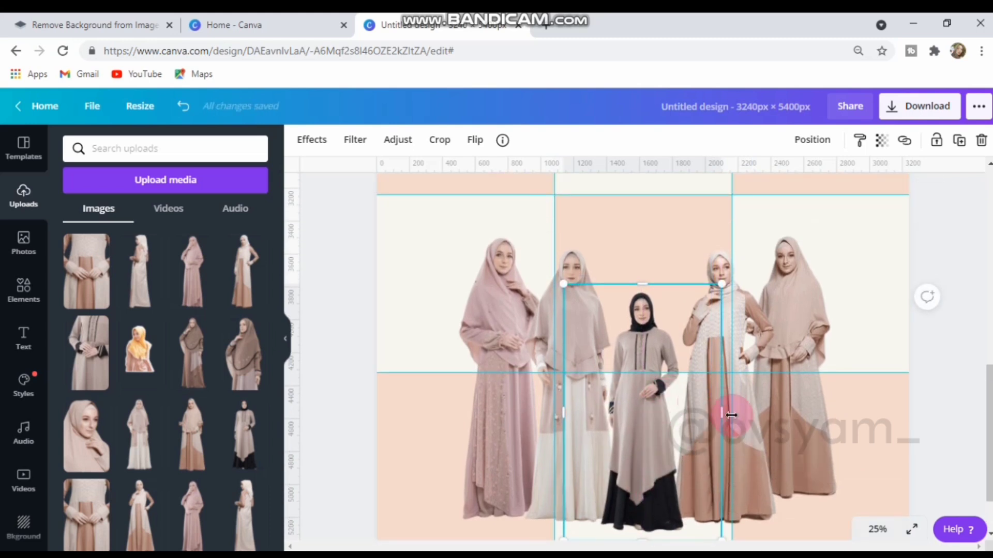
pyautogui.click(753, 460)
pyautogui.moveTo(807, 526); pyautogui.dragTo(750, 479)
pyautogui.moveTo(699, 429)
pyautogui.mouseDown()
pyautogui.moveTo(698, 440)
pyautogui.moveTo(693, 428)
pyautogui.mouseUp()
pyautogui.moveTo(709, 265); pyautogui.dragTo(702, 302)
pyautogui.moveTo(758, 504); pyautogui.dragTo(770, 513)
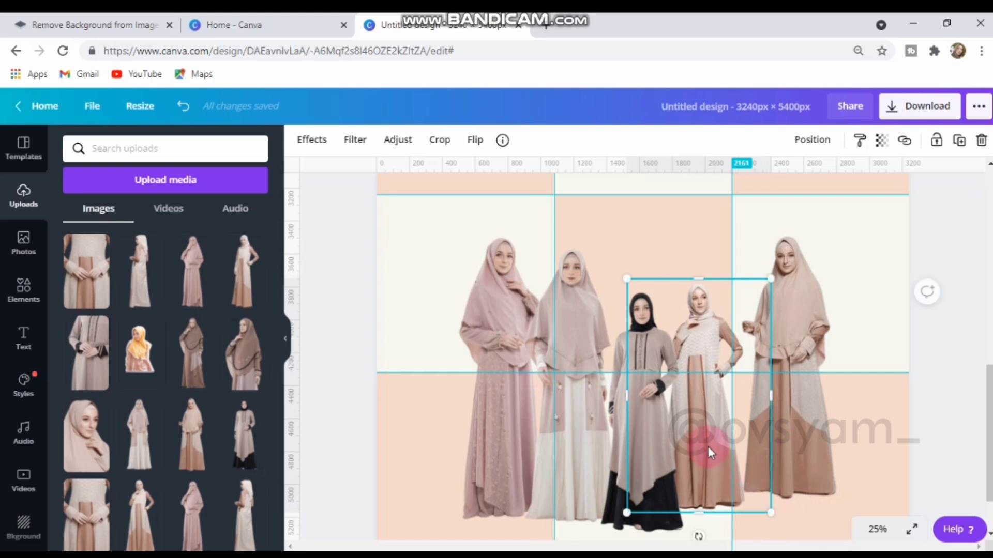
pyautogui.moveTo(739, 288); pyautogui.dragTo(739, 287)
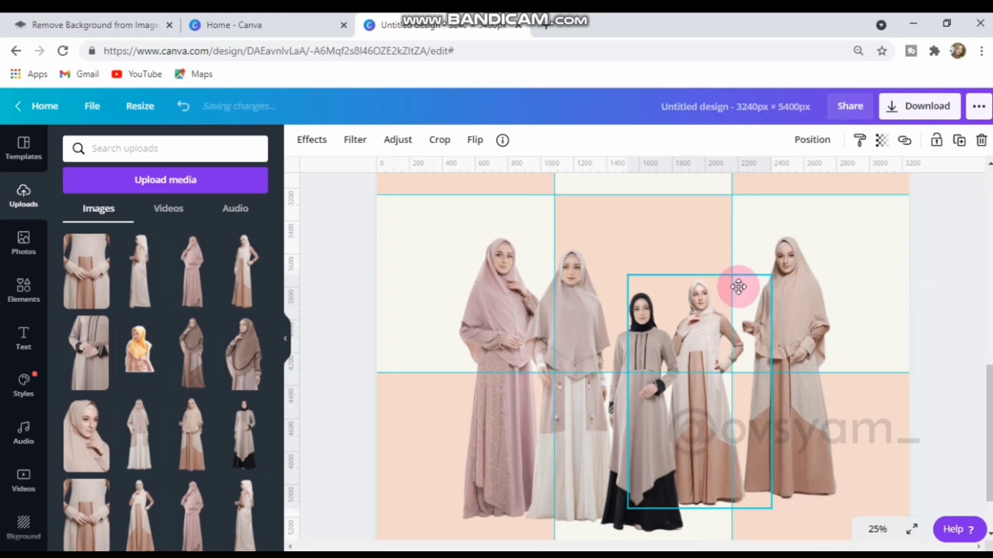
# Scale down the long-hijab cutout at the group's right end and move it against the white-hijab model
pyautogui.click(802, 296)
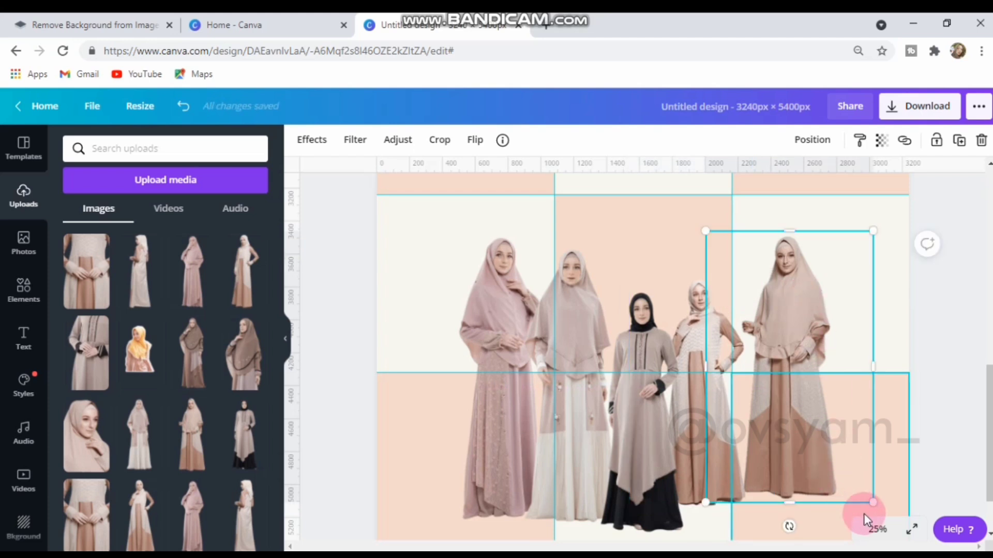
pyautogui.moveTo(868, 513); pyautogui.dragTo(804, 458)
pyautogui.moveTo(782, 410)
pyautogui.mouseDown()
pyautogui.moveTo(779, 445)
pyautogui.moveTo(775, 428)
pyautogui.mouseUp()
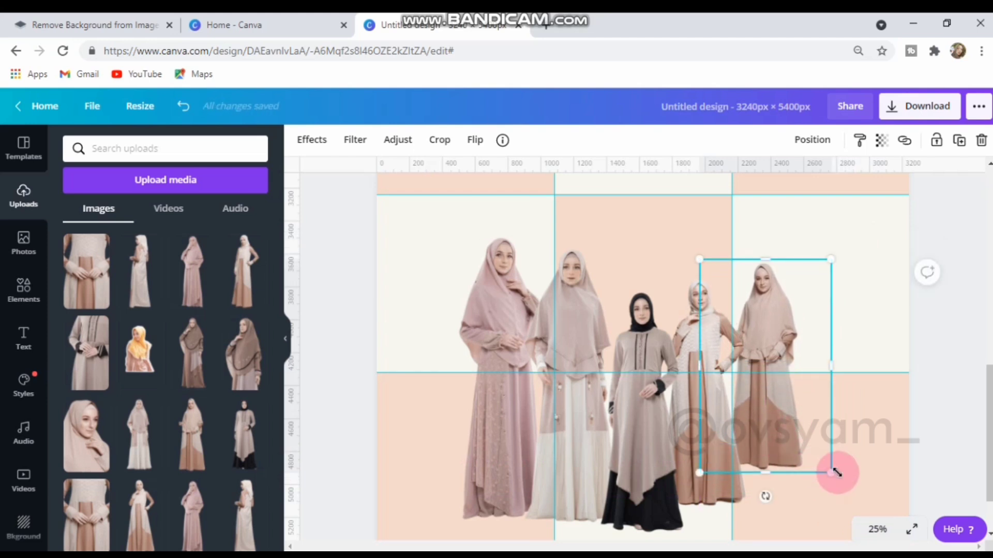
pyautogui.moveTo(833, 472); pyautogui.dragTo(784, 455)
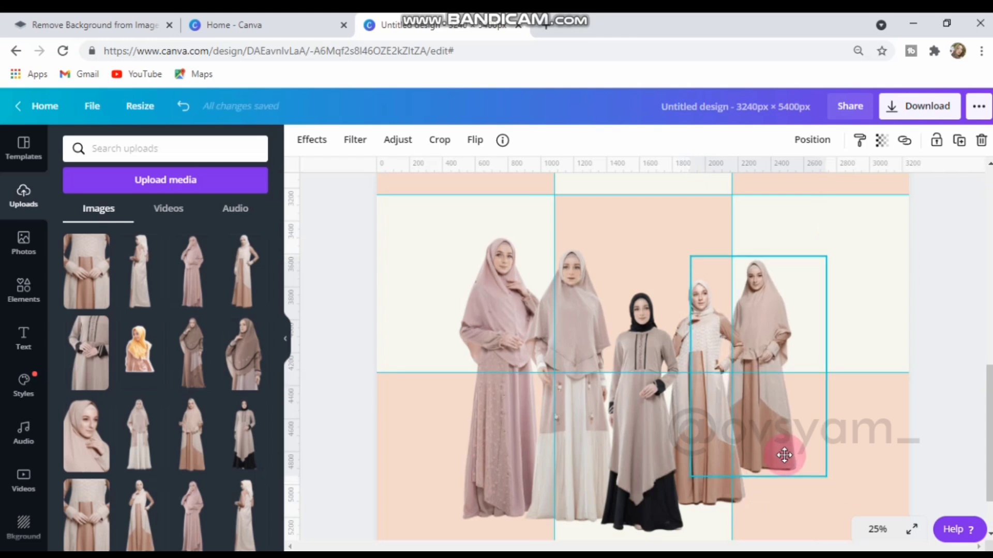
# Scale down the white-skirt cutout and reposition it just left of the black-hijab model, slightly behind her
pyautogui.click(554, 465)
pyautogui.moveTo(664, 526); pyautogui.dragTo(628, 476)
pyautogui.click(585, 435)
pyautogui.moveTo(522, 423); pyautogui.dragTo(551, 455)
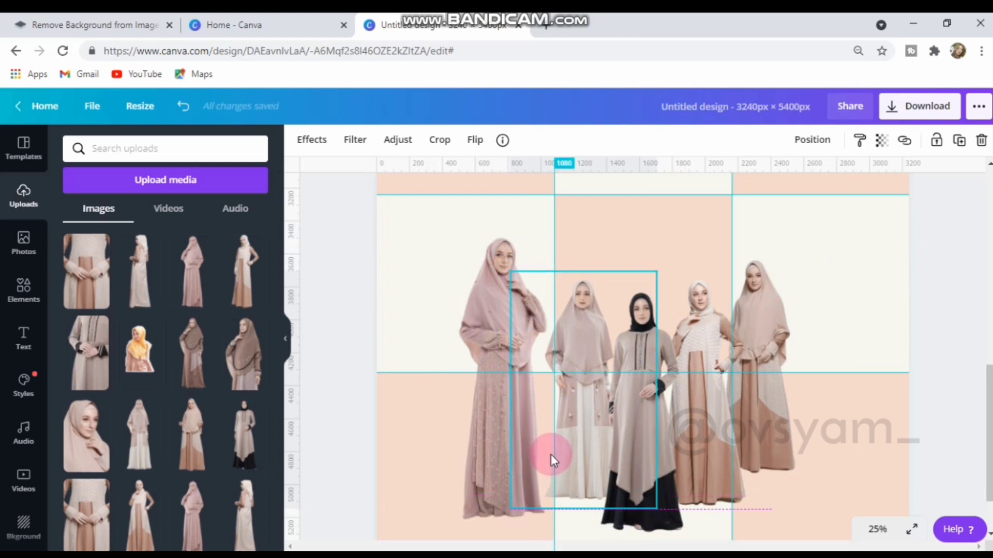
pyautogui.moveTo(656, 509); pyautogui.dragTo(668, 520)
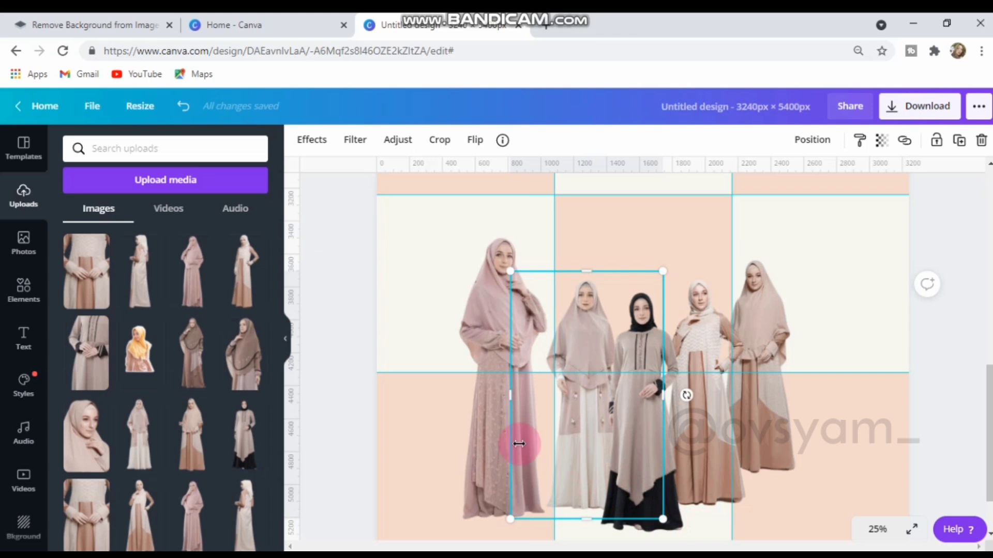
pyautogui.moveTo(529, 450); pyautogui.dragTo(520, 445)
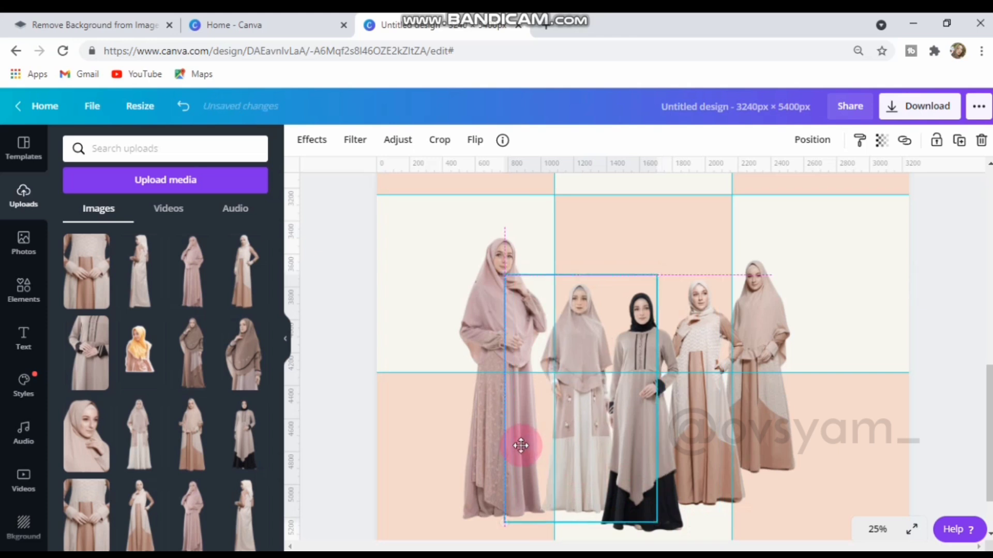
# Scale down the pink-dress cutout and move it against the white-skirt model, level with the group's right-end model
pyautogui.click(478, 419)
pyautogui.moveTo(599, 511); pyautogui.dragTo(537, 467)
pyautogui.click(493, 424)
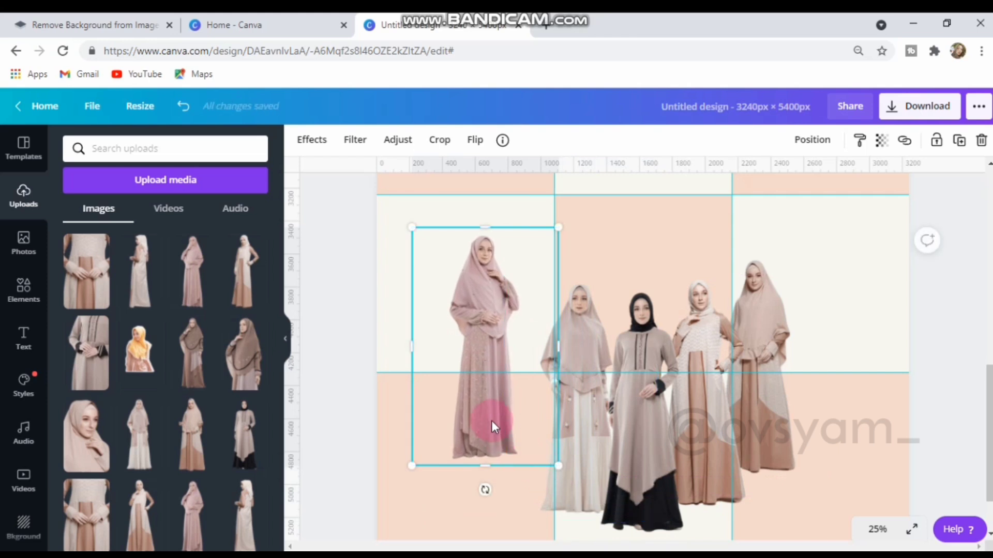
pyautogui.moveTo(493, 423); pyautogui.dragTo(515, 446)
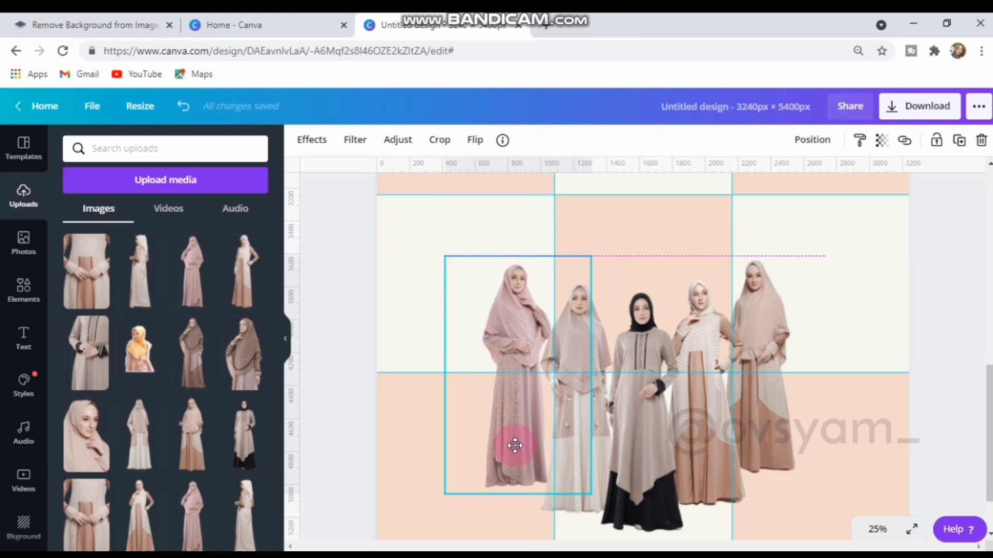
pyautogui.moveTo(515, 446); pyautogui.dragTo(515, 446)
pyautogui.click(956, 410)
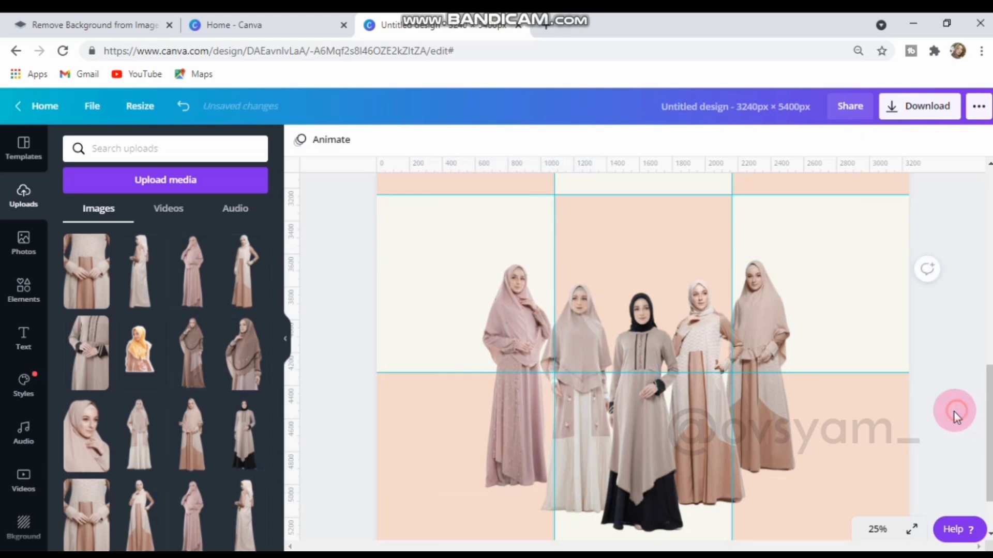
pyautogui.scroll(-2, 853, 351)
pyautogui.scroll(1, 886, 358)
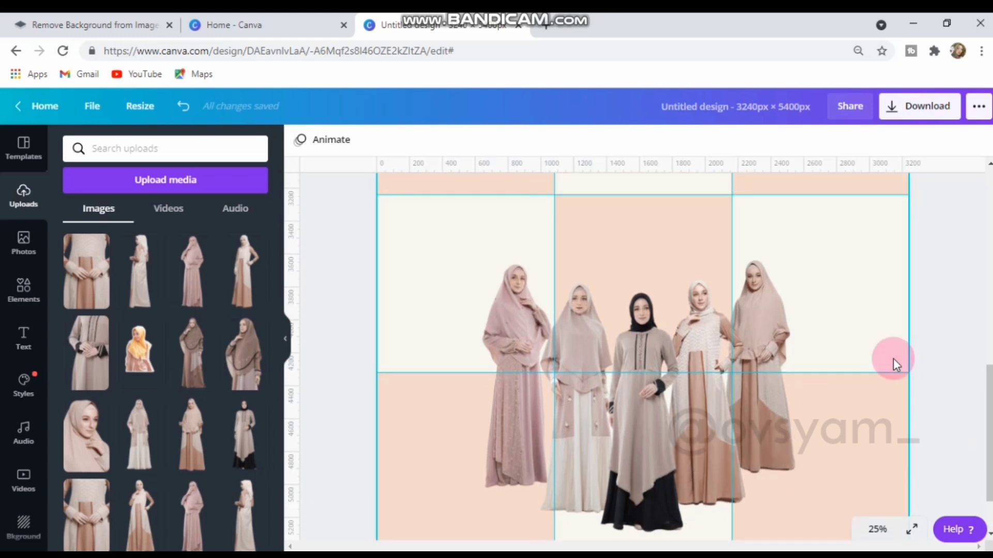
pyautogui.hotkey('ctrl', '-')
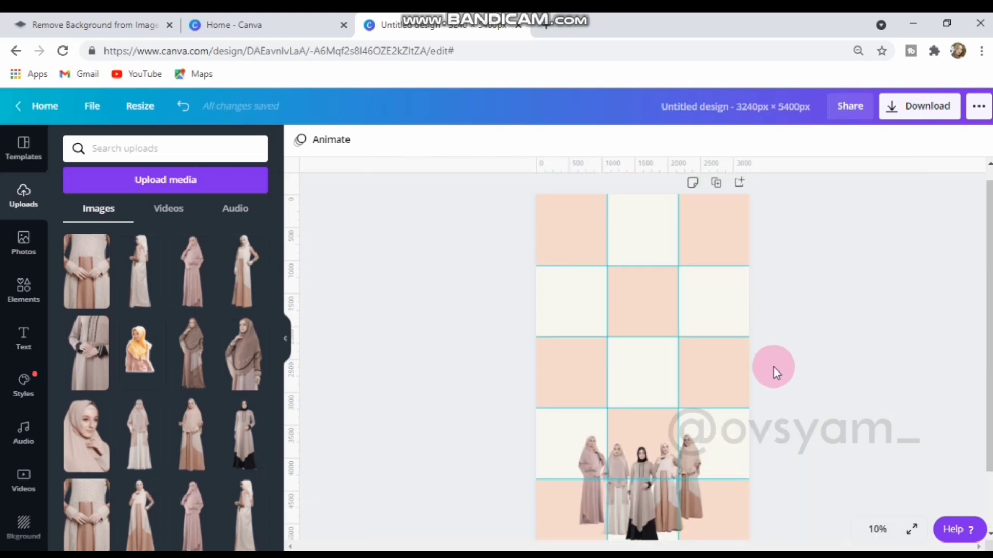
pyautogui.scroll(1, 724, 362)
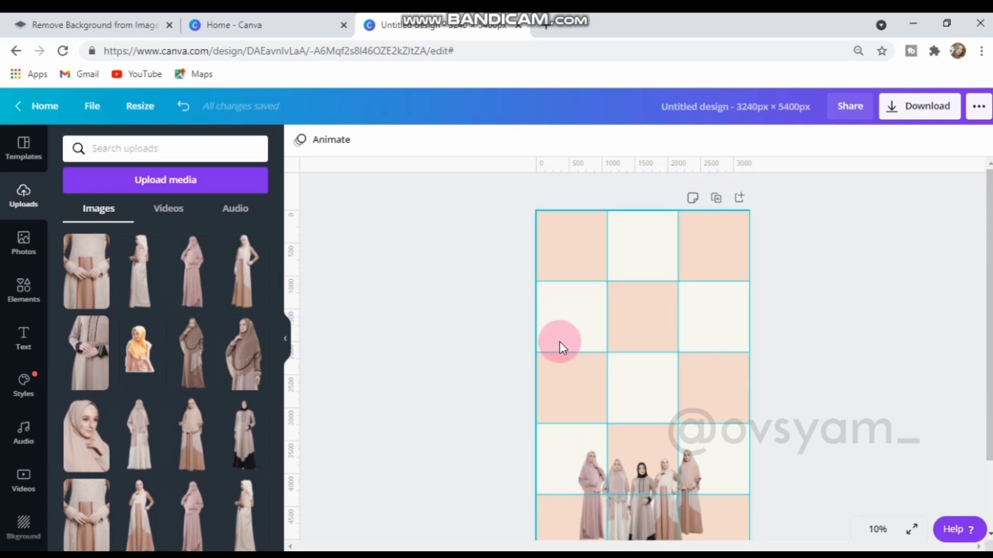
pyautogui.click(239, 284)
pyautogui.scroll(-2, 239, 284)
pyautogui.moveTo(643, 389); pyautogui.dragTo(723, 387)
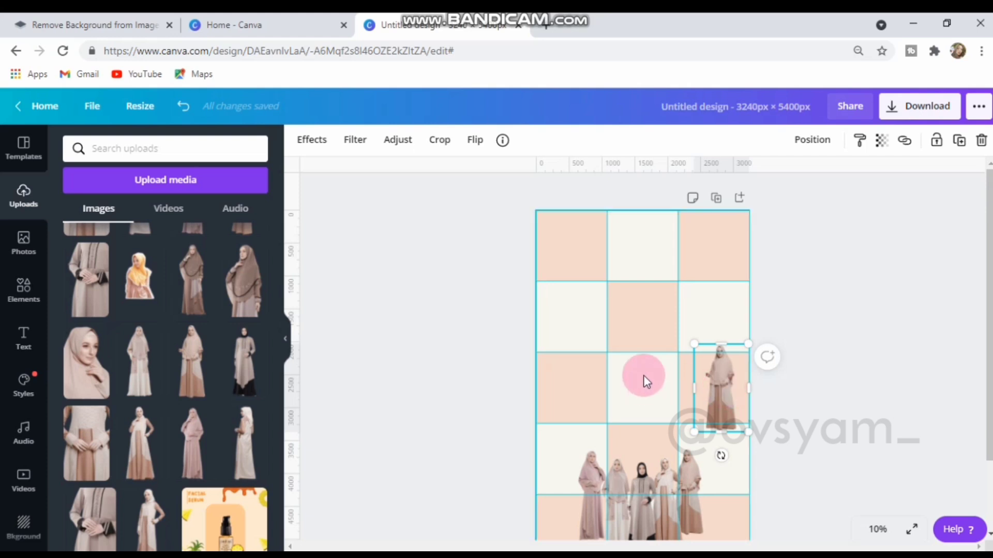
pyautogui.hotkey('ctrl', '+')
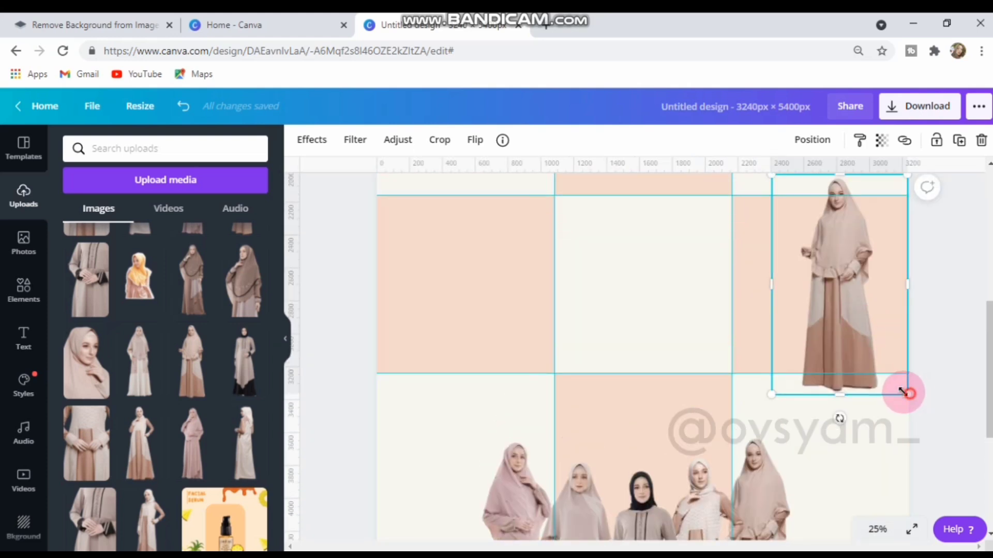
pyautogui.moveTo(908, 390); pyautogui.dragTo(870, 334)
pyautogui.moveTo(829, 262); pyautogui.dragTo(800, 291)
pyautogui.press('Delete')
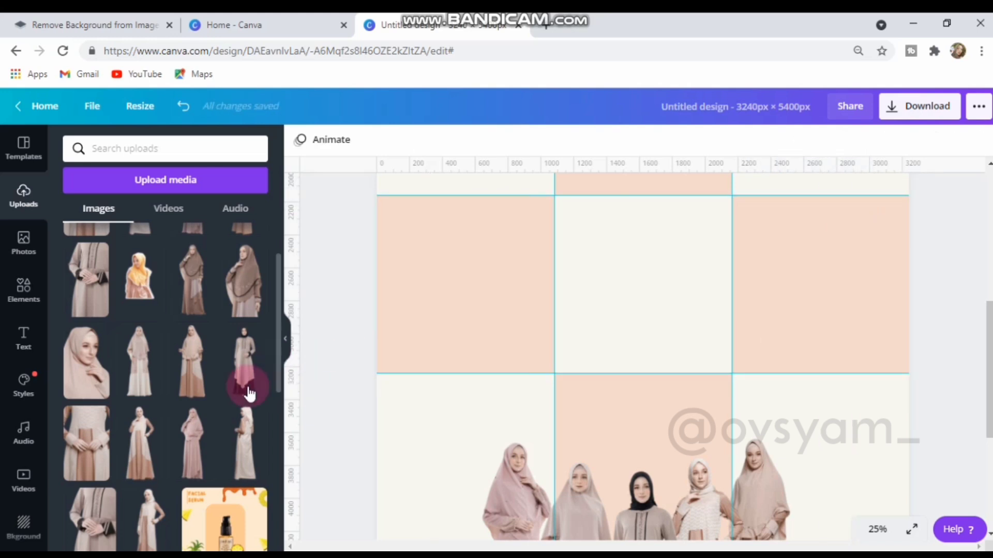
# Add the full-length white-hijab cutout, scale it down and place it in the right peach cell of the third row
pyautogui.click(139, 442)
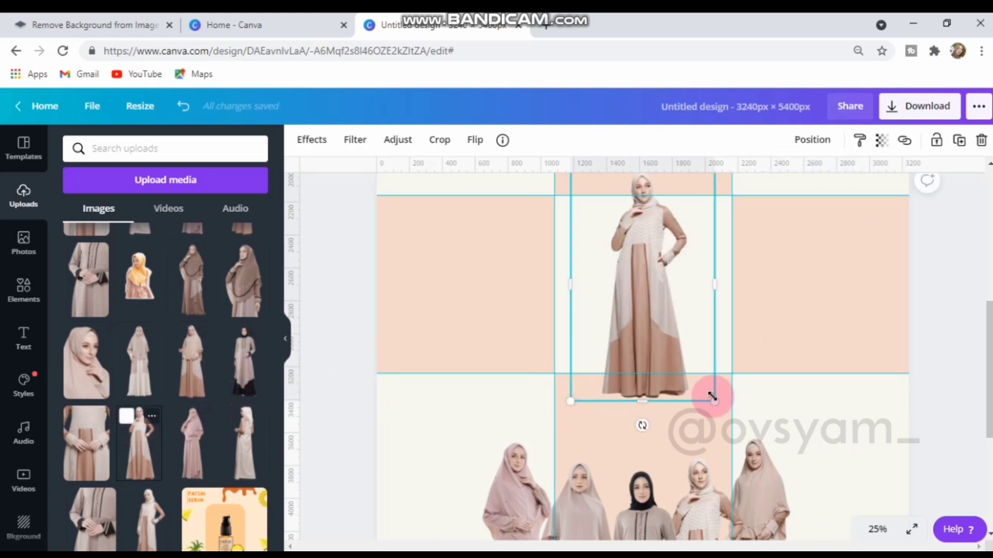
pyautogui.moveTo(710, 396); pyautogui.dragTo(649, 355)
pyautogui.moveTo(647, 310); pyautogui.dragTo(775, 294)
# Add the full-length black-hijab cutout, scale it to cell height and place it near the inner edge of the third row's left cell
pyautogui.click(246, 357)
pyautogui.moveTo(709, 408); pyautogui.dragTo(675, 337)
pyautogui.moveTo(618, 256); pyautogui.dragTo(497, 288)
pyautogui.moveTo(552, 368)
pyautogui.mouseDown()
pyautogui.moveTo(552, 348)
pyautogui.moveTo(538, 354)
pyautogui.mouseUp()
pyautogui.moveTo(517, 321); pyautogui.dragTo(510, 312)
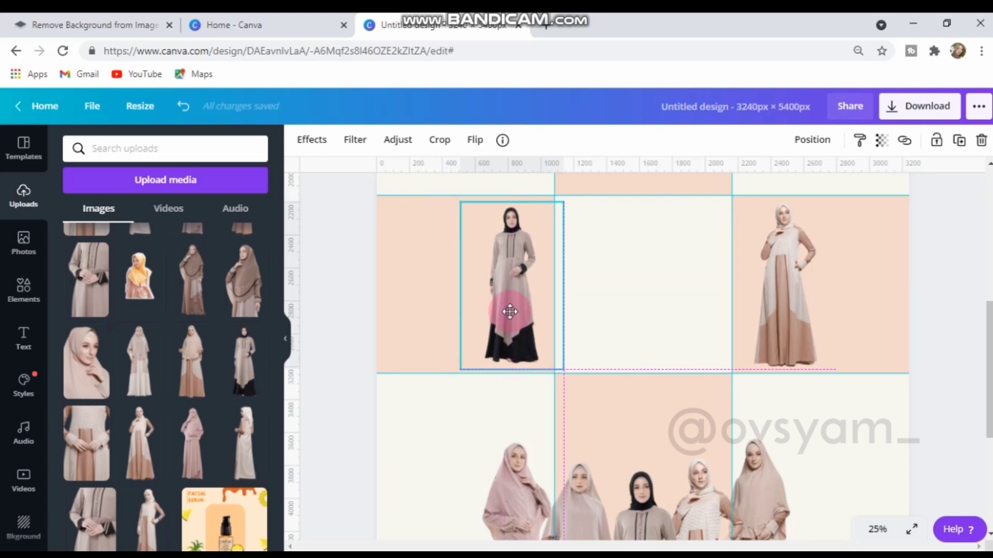
# Add the white-skirt cutout, scale it down and place it at the right side of the second row's middle peach cell
pyautogui.scroll(3, 509, 311)
pyautogui.click(138, 357)
pyautogui.moveTo(628, 444); pyautogui.dragTo(595, 336)
pyautogui.moveTo(676, 476); pyautogui.dragTo(684, 372)
pyautogui.scroll(3, 595, 403)
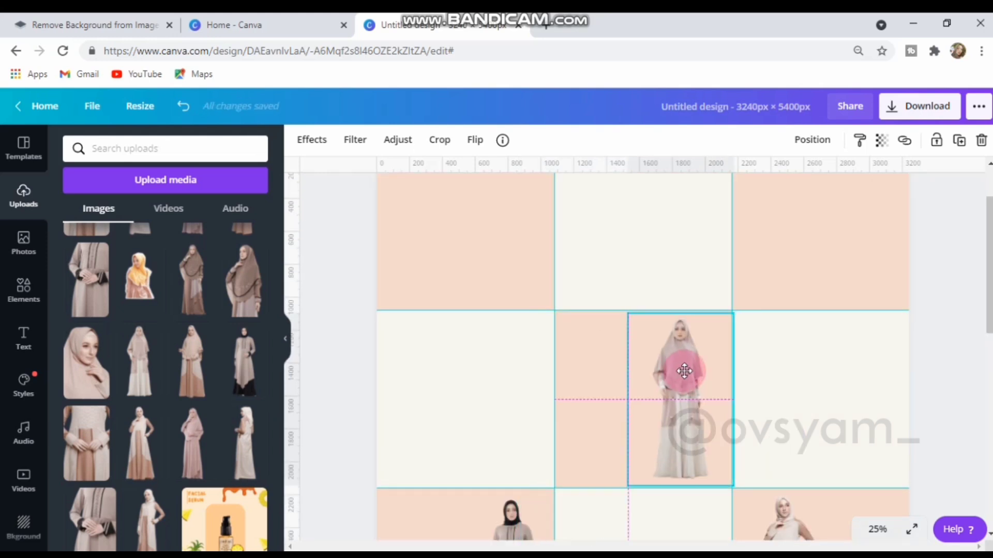
# Add the full-length brown-hijab cutout and scale it down to about 660 x 1,071 px
pyautogui.click(192, 279)
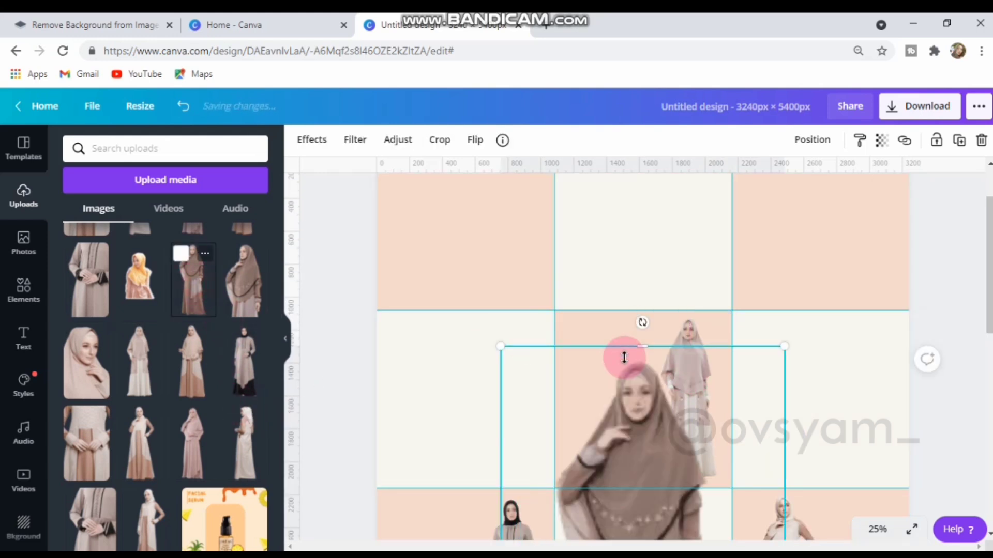
pyautogui.moveTo(594, 372); pyautogui.dragTo(626, 354)
pyautogui.scroll(-3, 625, 354)
pyautogui.moveTo(676, 413); pyautogui.dragTo(547, 293)
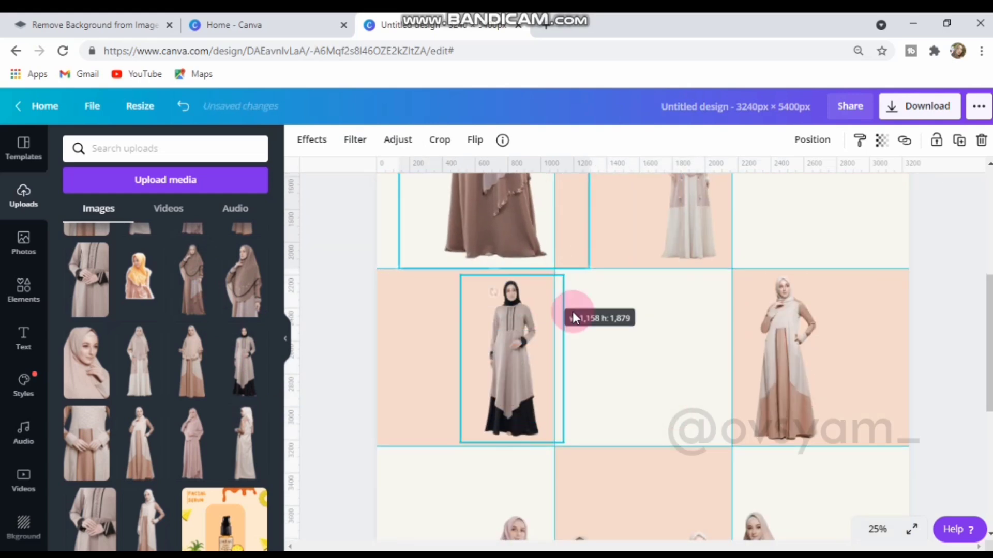
pyautogui.scroll(5, 517, 311)
pyautogui.moveTo(483, 332); pyautogui.dragTo(577, 351)
pyautogui.scroll(-1, 651, 471)
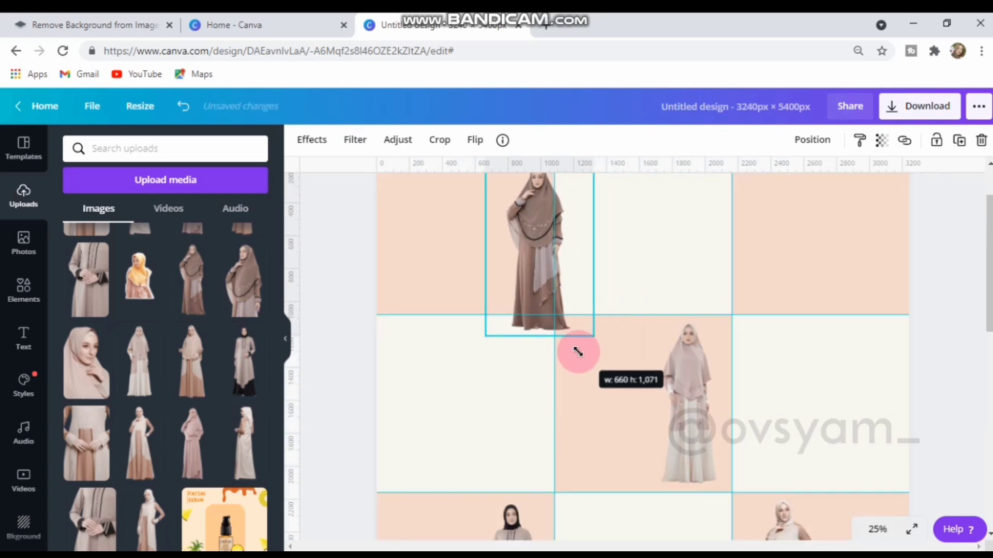
# Place the brown-hijab cutout at the outer edge of the top-right peach cell and scale it down slightly to fit
pyautogui.scroll(2, 548, 341)
pyautogui.moveTo(516, 328); pyautogui.dragTo(856, 305)
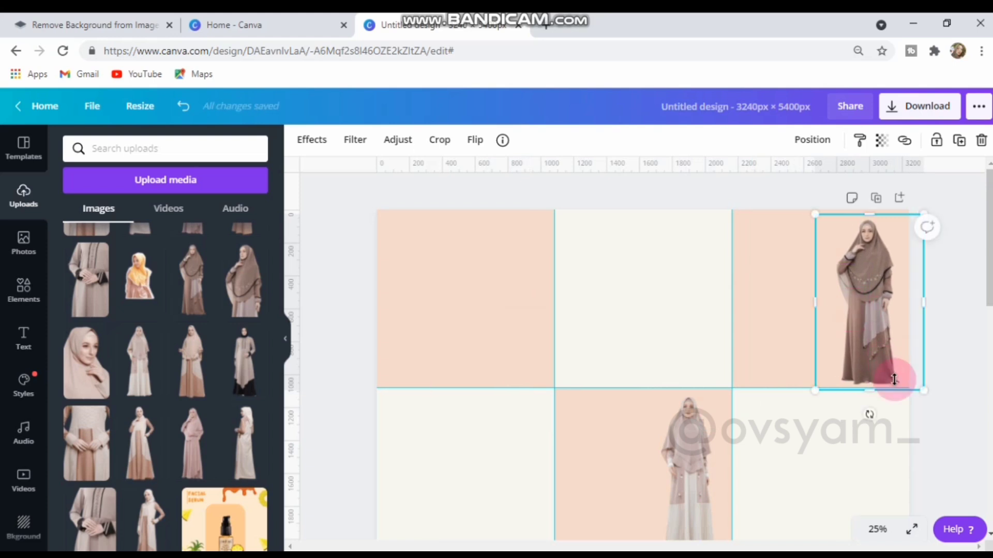
pyautogui.moveTo(920, 389); pyautogui.dragTo(911, 383)
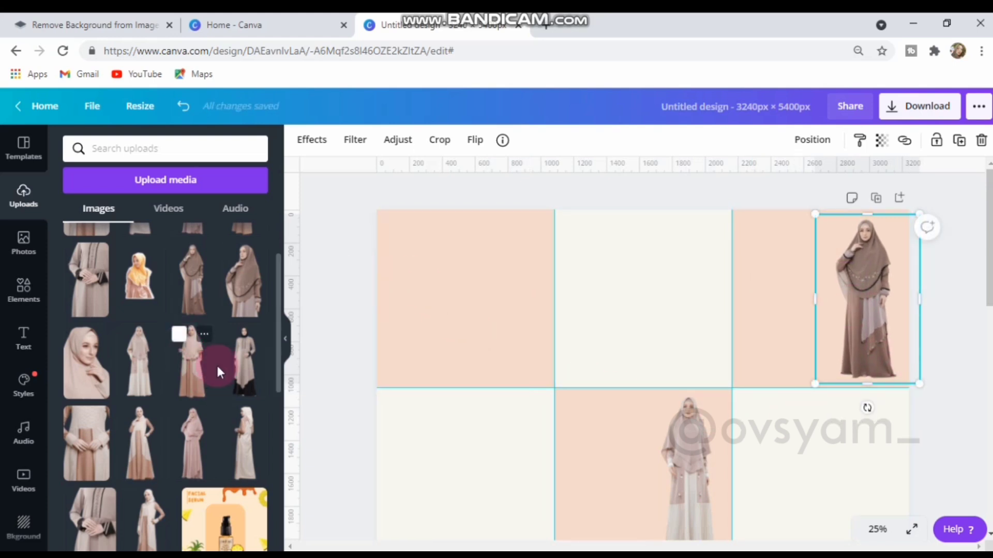
# Add the three-quarter-length brown-hijab cutout, scale it down to cell height and place it against the inner left edge of the top-middle cell
pyautogui.moveTo(250, 290); pyautogui.dragTo(620, 455)
pyautogui.scroll(-5, 564, 409)
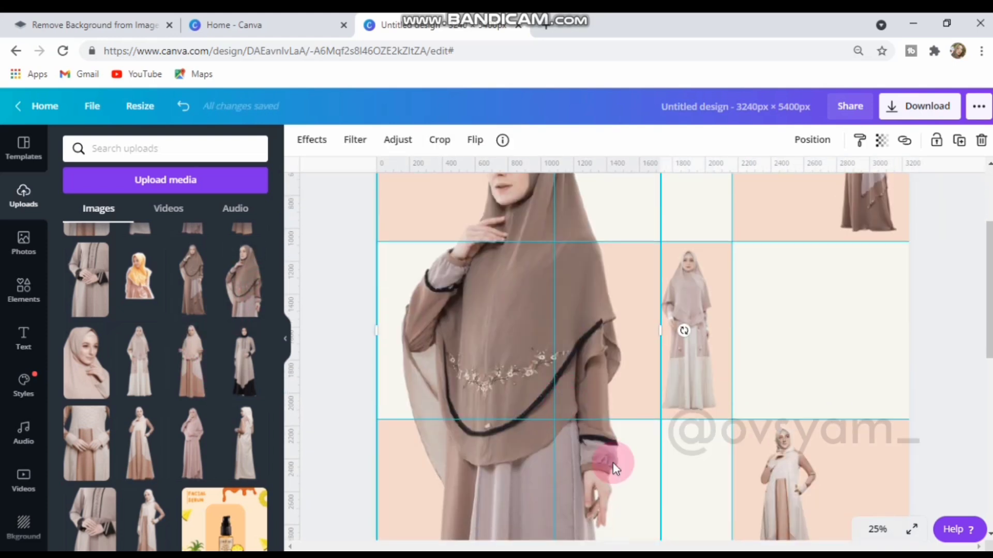
pyautogui.moveTo(660, 342); pyautogui.dragTo(532, 259)
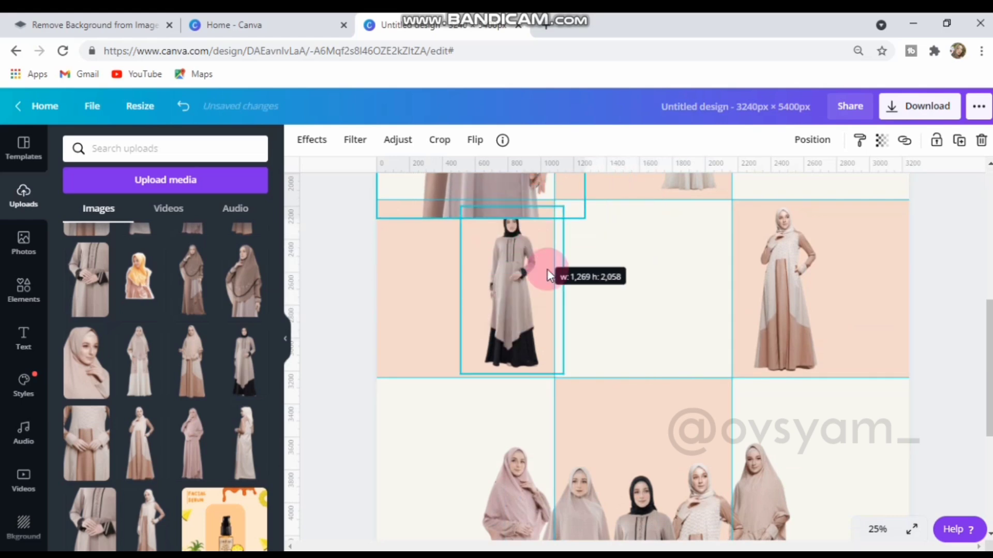
pyautogui.scroll(5, 572, 344)
pyautogui.moveTo(584, 511); pyautogui.dragTo(613, 304)
pyautogui.scroll(2, 459, 362)
pyautogui.moveTo(548, 299); pyautogui.dragTo(548, 299)
# Flip the top-middle brown-hijab cutout horizontally, scale it down slightly and align it to the cell's lower-left corner
pyautogui.click(475, 140)
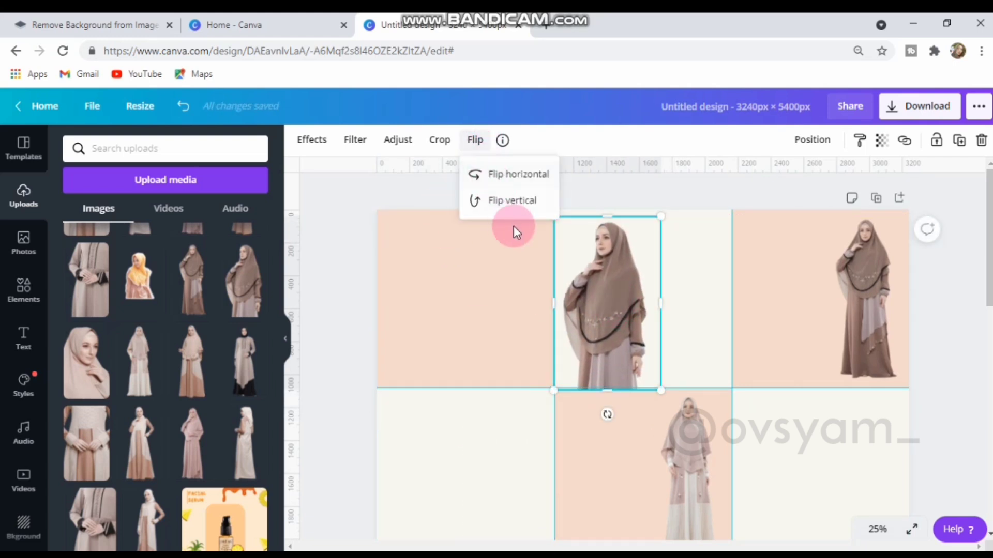
pyautogui.click(519, 176)
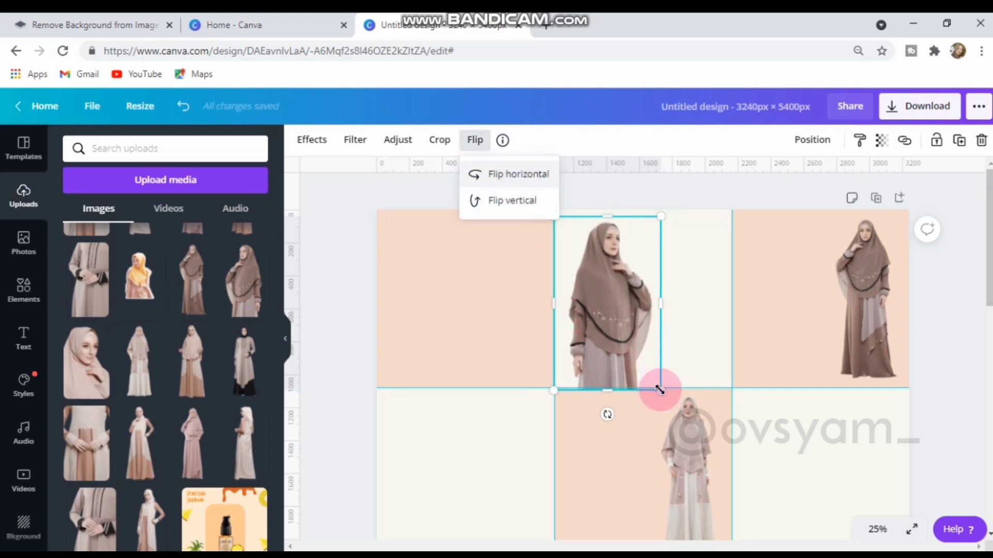
pyautogui.moveTo(660, 390); pyautogui.dragTo(647, 388)
pyautogui.moveTo(623, 343)
pyautogui.mouseDown()
pyautogui.moveTo(600, 341)
pyautogui.moveTo(609, 344)
pyautogui.mouseUp()
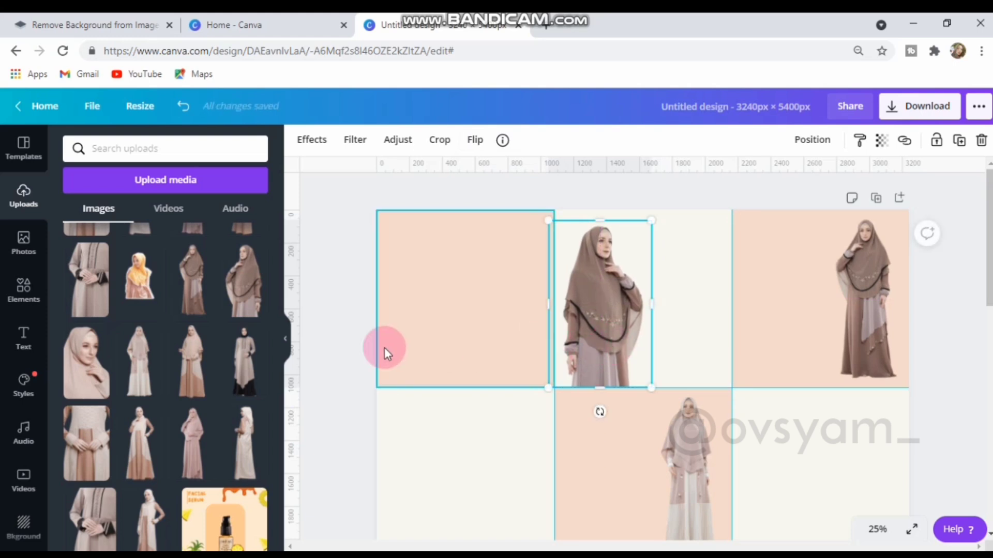
# Add the full-length pink-dress cutout, scale it down to cell height and place it near the outer edge of the top-left peach cell
pyautogui.scroll(-3, 214, 465)
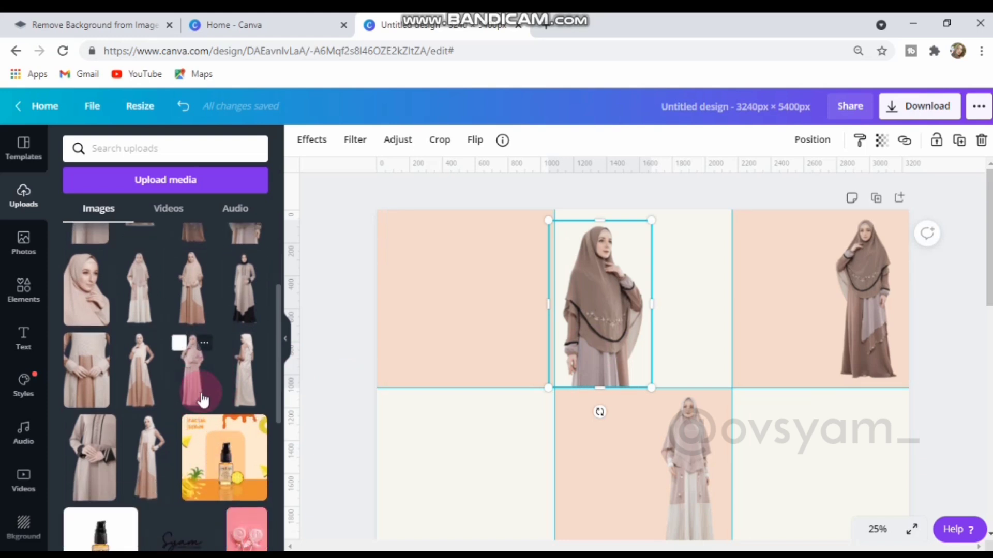
pyautogui.moveTo(189, 396); pyautogui.dragTo(665, 479)
pyautogui.moveTo(605, 467); pyautogui.dragTo(456, 246)
pyautogui.scroll(-3, 592, 375)
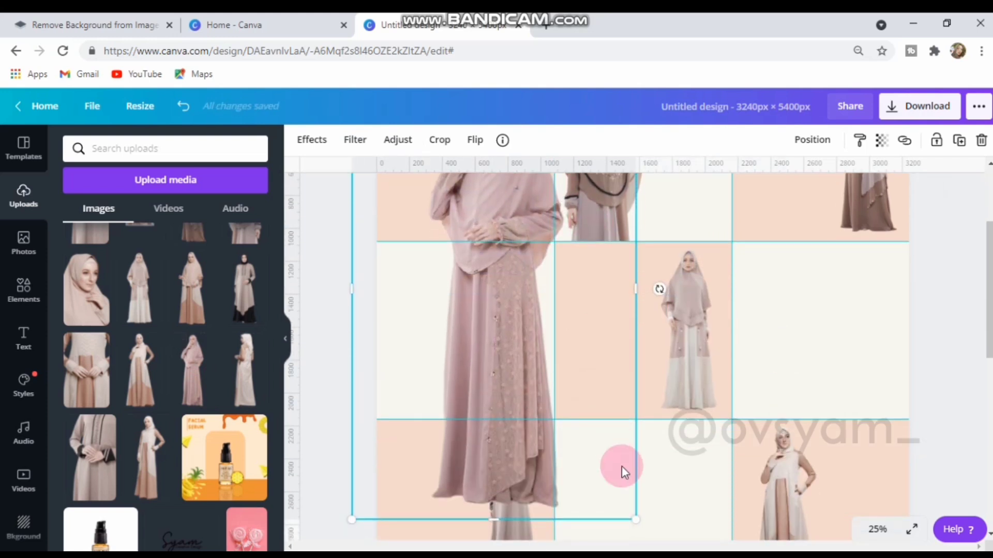
pyautogui.moveTo(632, 512); pyautogui.dragTo(497, 321)
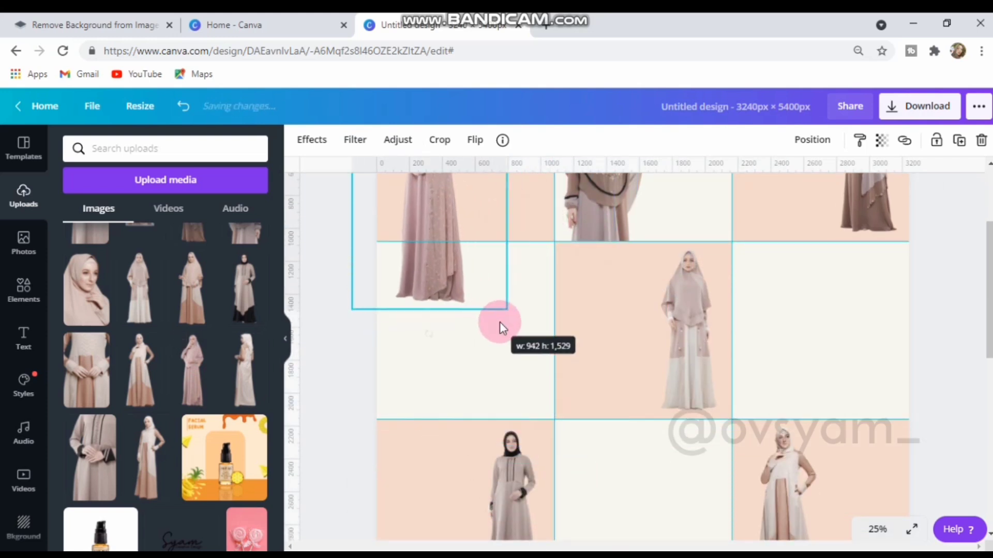
pyautogui.scroll(3, 500, 321)
pyautogui.moveTo(505, 453); pyautogui.dragTo(450, 364)
pyautogui.moveTo(411, 309); pyautogui.dragTo(425, 325)
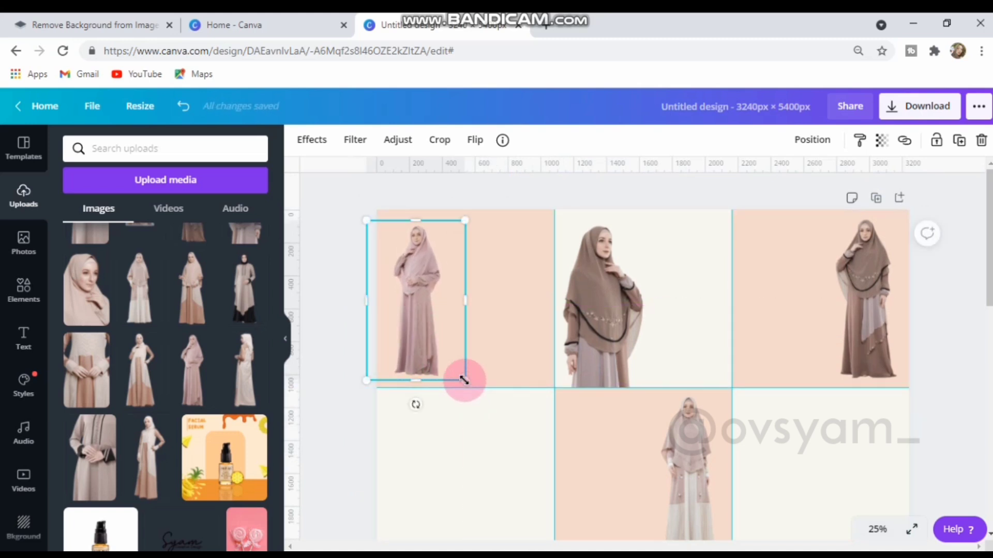
pyautogui.moveTo(465, 384); pyautogui.dragTo(467, 384)
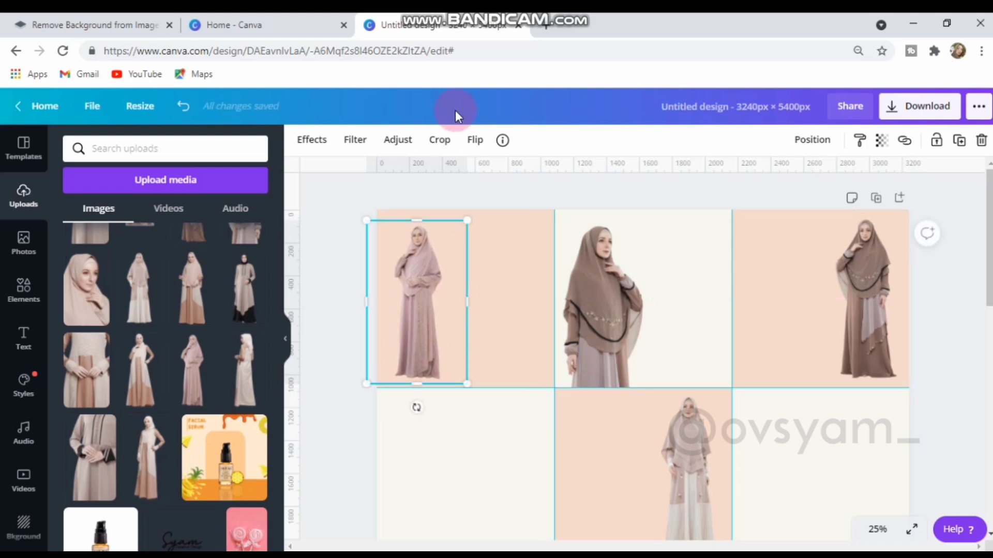
# Flip the pink-dress cutout horizontally and nudge it slightly inward from the outer edge of the top-left cell
pyautogui.click(476, 142)
pyautogui.click(502, 176)
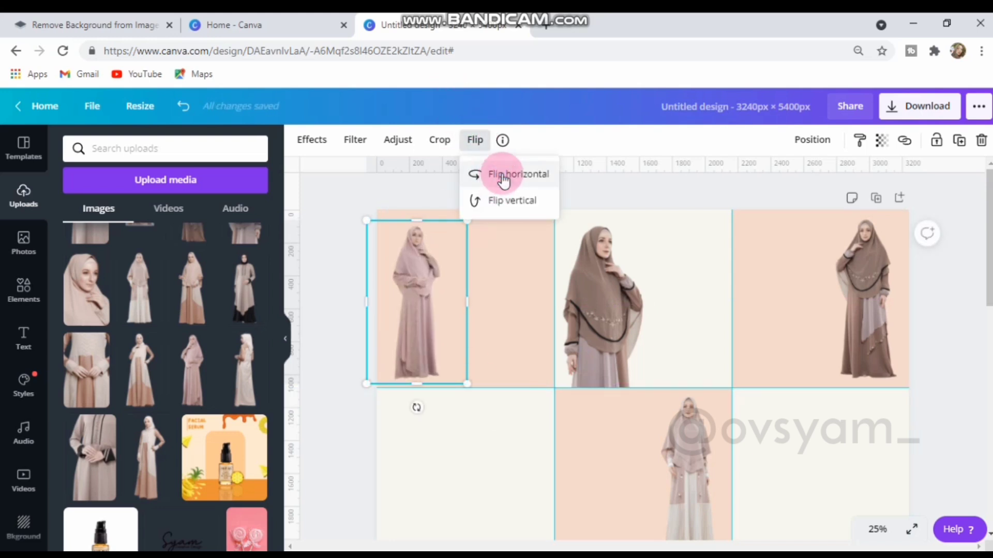
pyautogui.click(638, 194)
pyautogui.moveTo(416, 303); pyautogui.dragTo(419, 298)
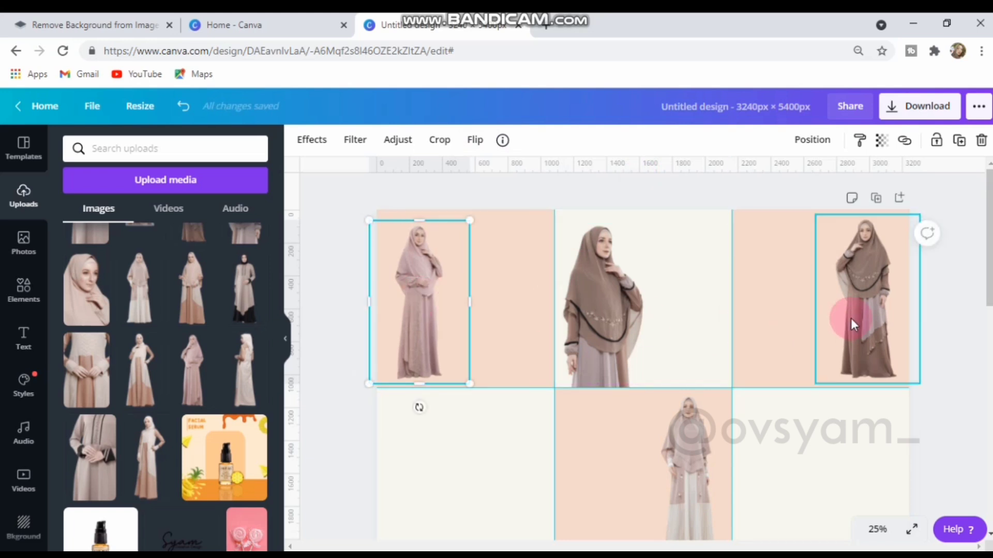
pyautogui.click(955, 343)
pyautogui.scroll(-3, 957, 344)
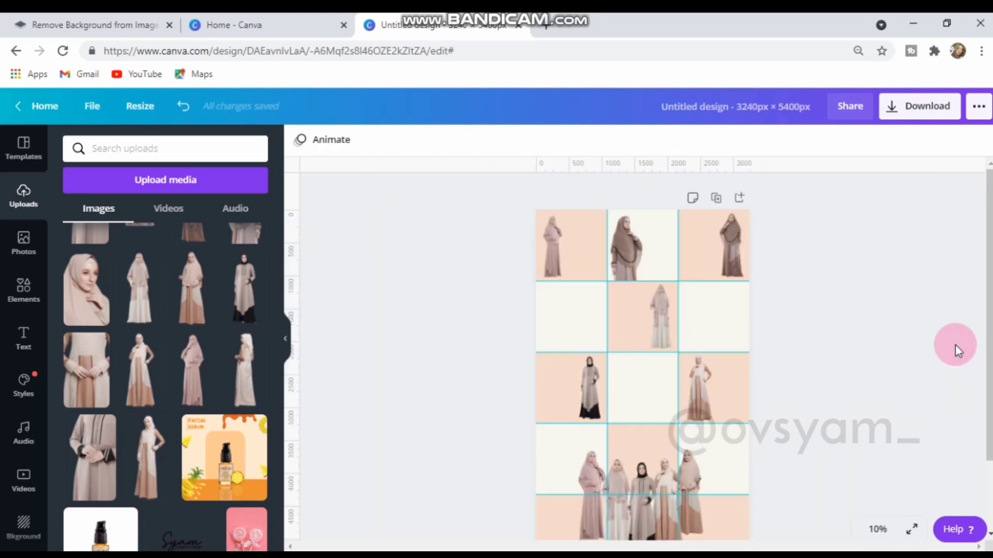
pyautogui.scroll(-3, 954, 344)
pyautogui.scroll(2, 951, 346)
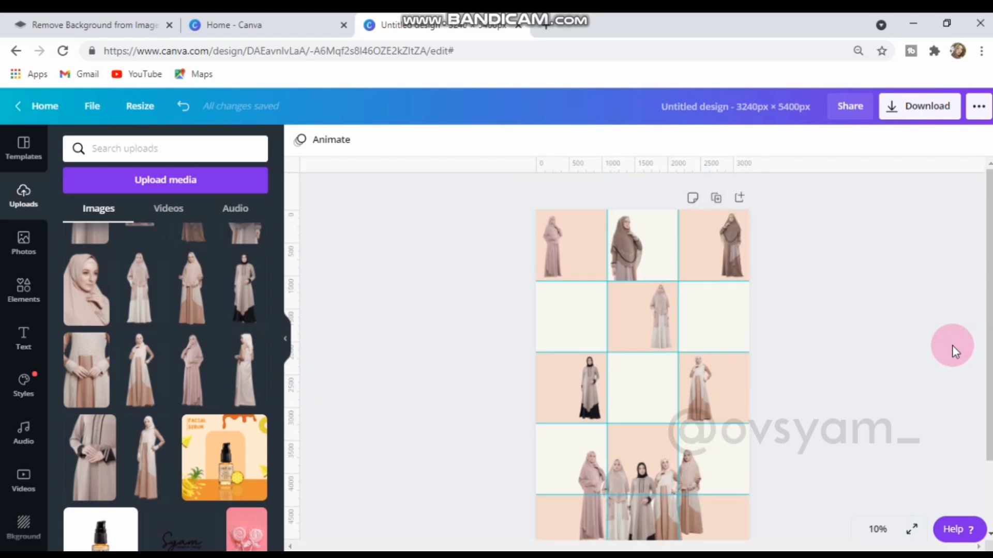